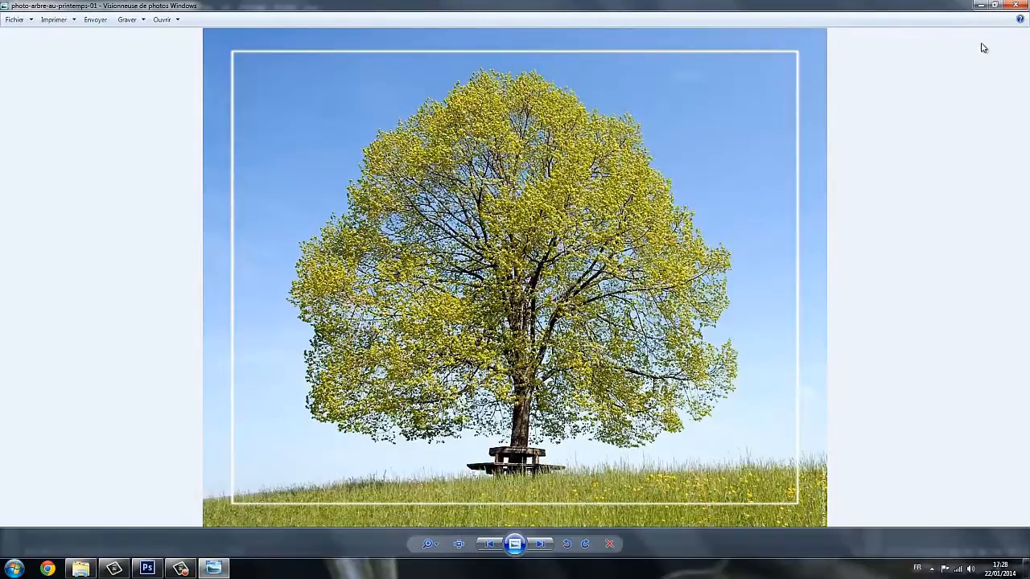
- Close the photo viewer and open the tree image photo-arbre-au-printemps-01 from the atelier detourage folder in Photoshop
{"action": "left_click", "coordinate": [1016, 6]}
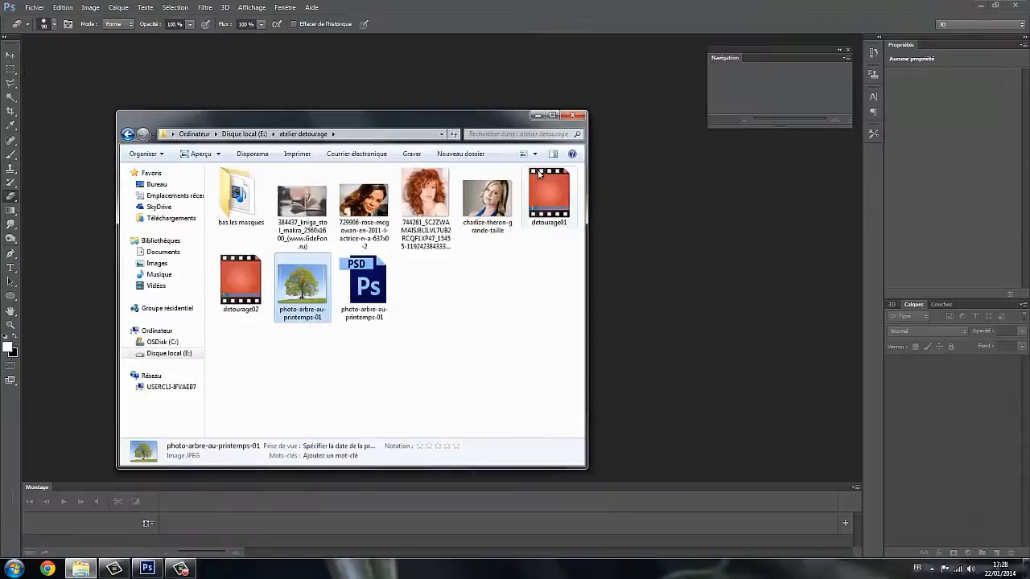
{"action": "left_click_drag", "start_coordinate": [435, 121], "coordinate": [747, 450]}
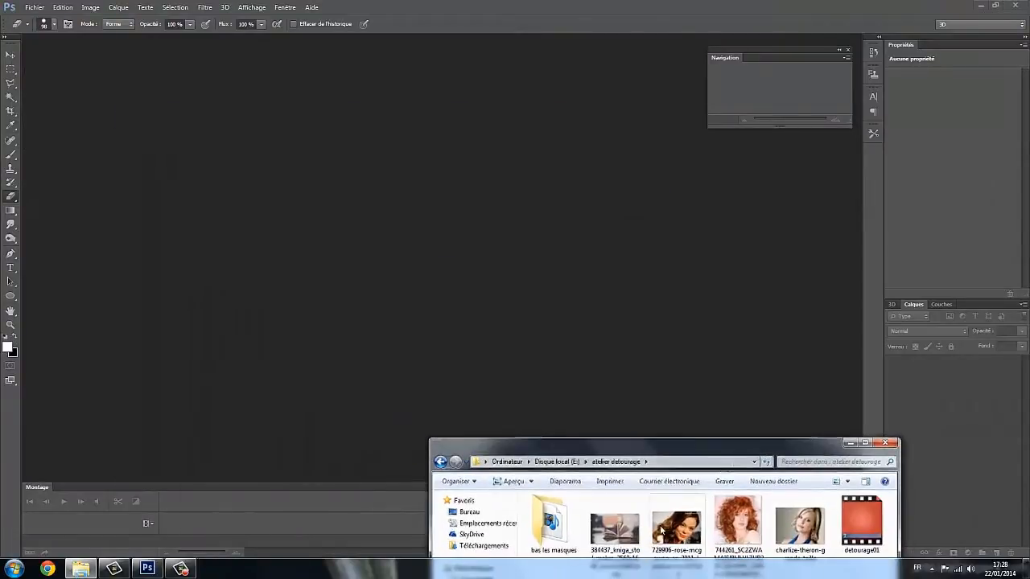
{"action": "left_click_drag", "start_coordinate": [675, 450], "coordinate": [794, 288]}
{"action": "left_click_drag", "start_coordinate": [730, 447], "coordinate": [326, 237]}
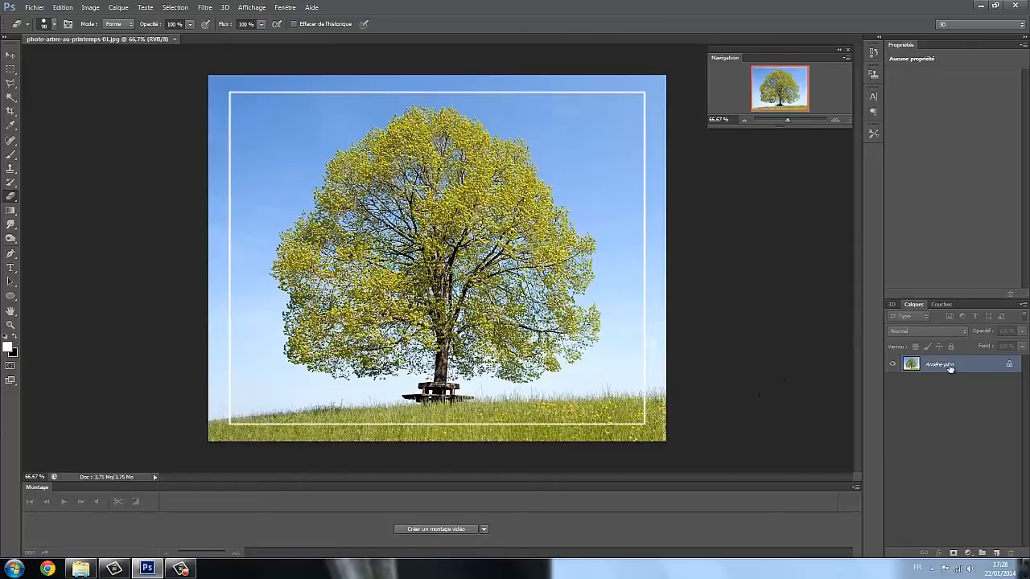
- Convert the locked background into a regular layer named arbre
{"action": "double_click", "coordinate": [1010, 366]}
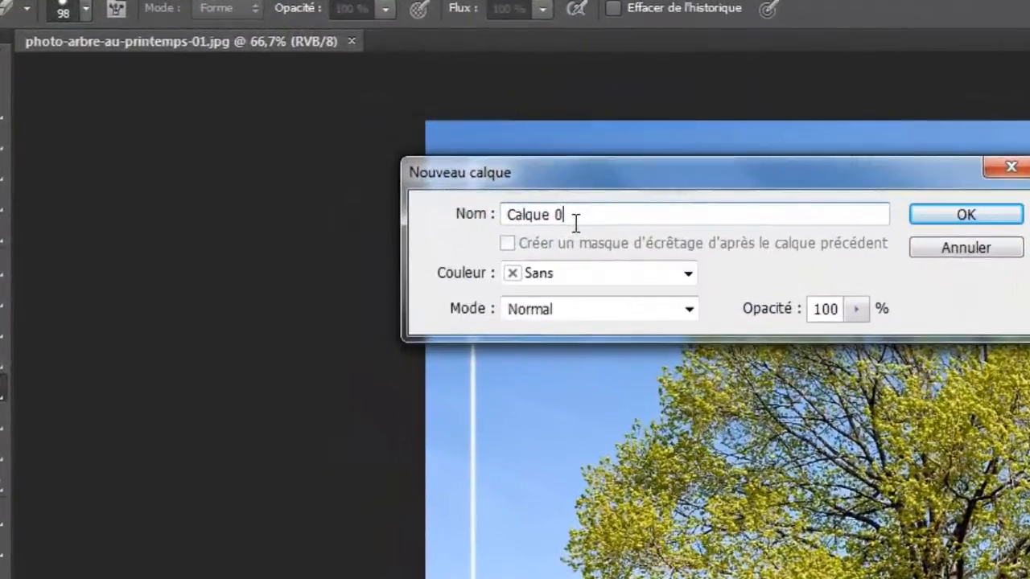
{"action": "key", "text": "BackSpace"}
{"action": "key", "text": "BackSpace"}
{"action": "key", "text": "BackSpace"}
{"action": "key", "text": "BackSpace"}
{"action": "key", "text": "BackSpace"}
{"action": "key", "text": "BackSpace"}
{"action": "key", "text": "BackSpace"}
{"action": "key", "text": "BackSpace"}
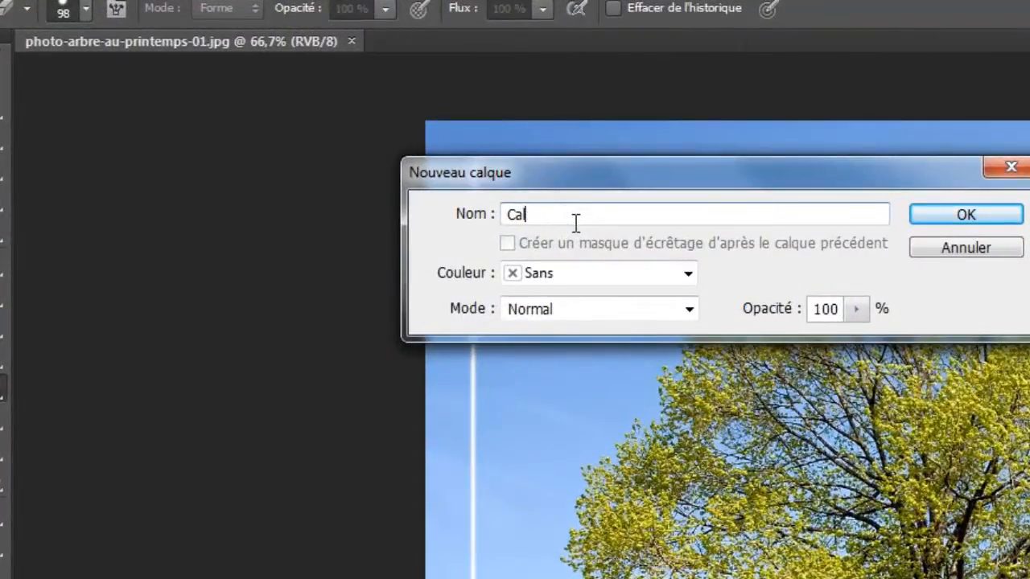
{"action": "type", "text": "arbre"}
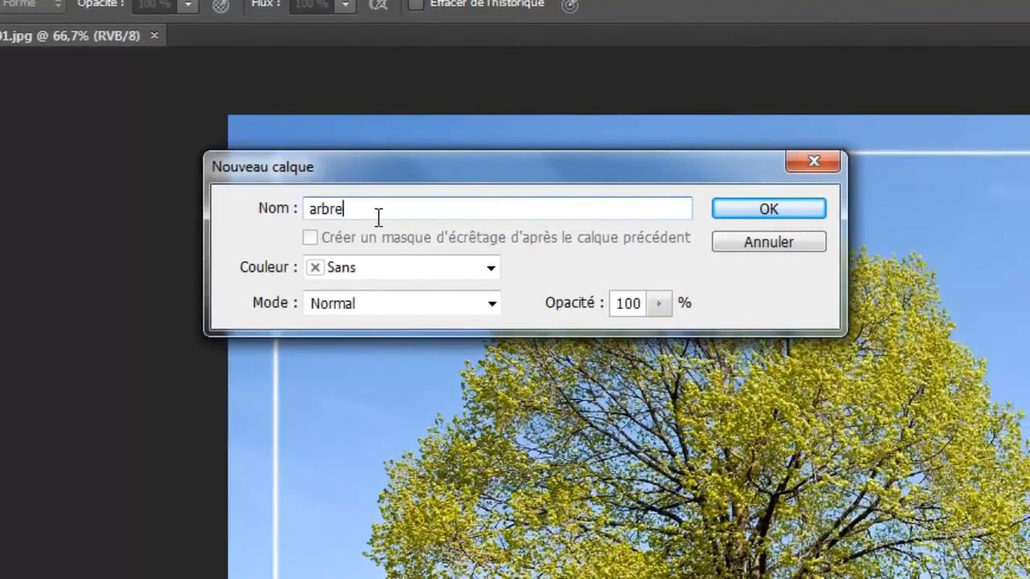
{"action": "left_click", "coordinate": [747, 210]}
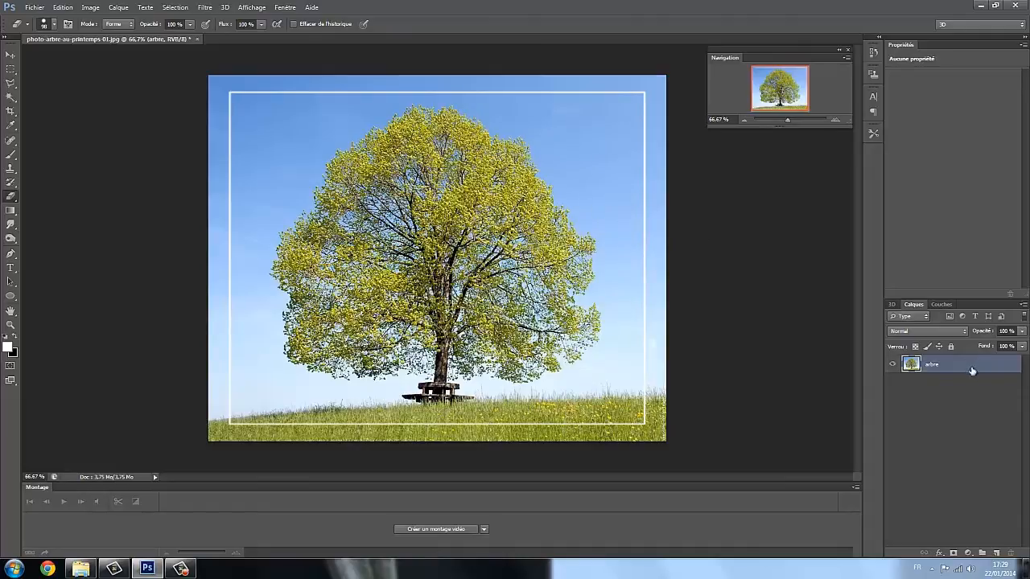
- View the Bleu, Vert and Rouge channels one at a time to compare the contrast between tree and sky
{"action": "left_click", "coordinate": [942, 304]}
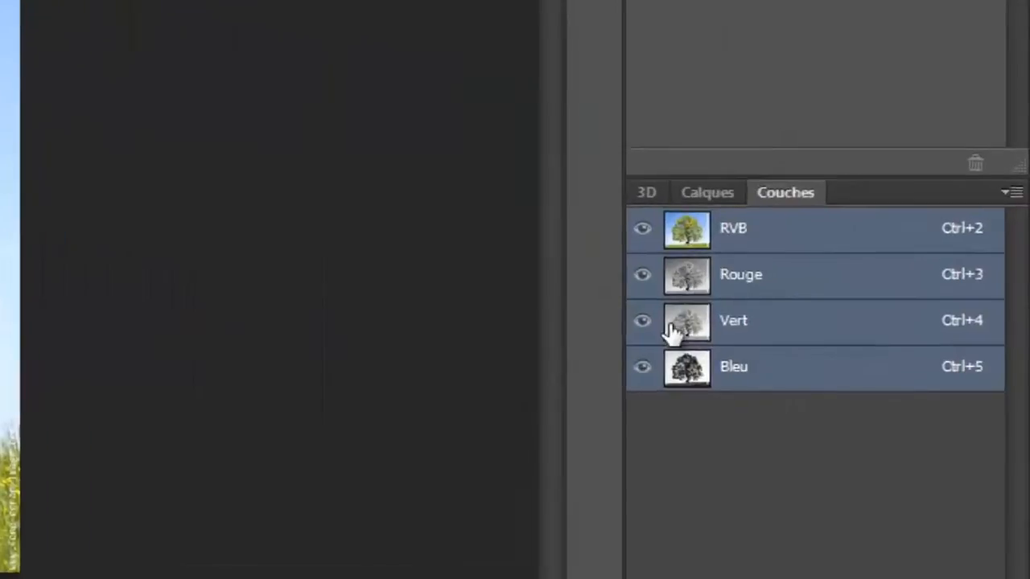
{"action": "left_click", "coordinate": [648, 370]}
{"action": "left_click", "coordinate": [648, 370]}
{"action": "left_click", "coordinate": [734, 368]}
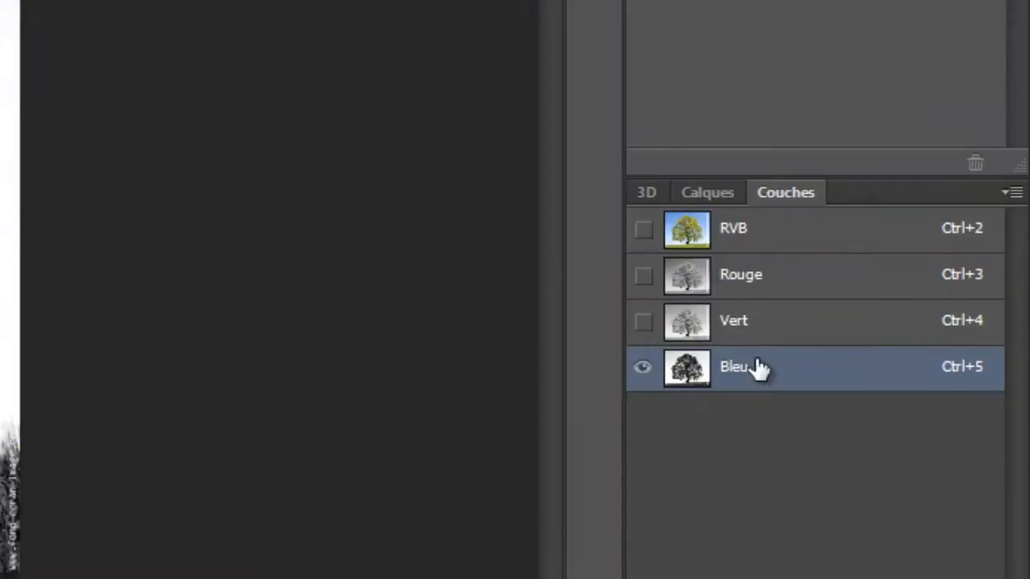
{"action": "left_click", "coordinate": [759, 331]}
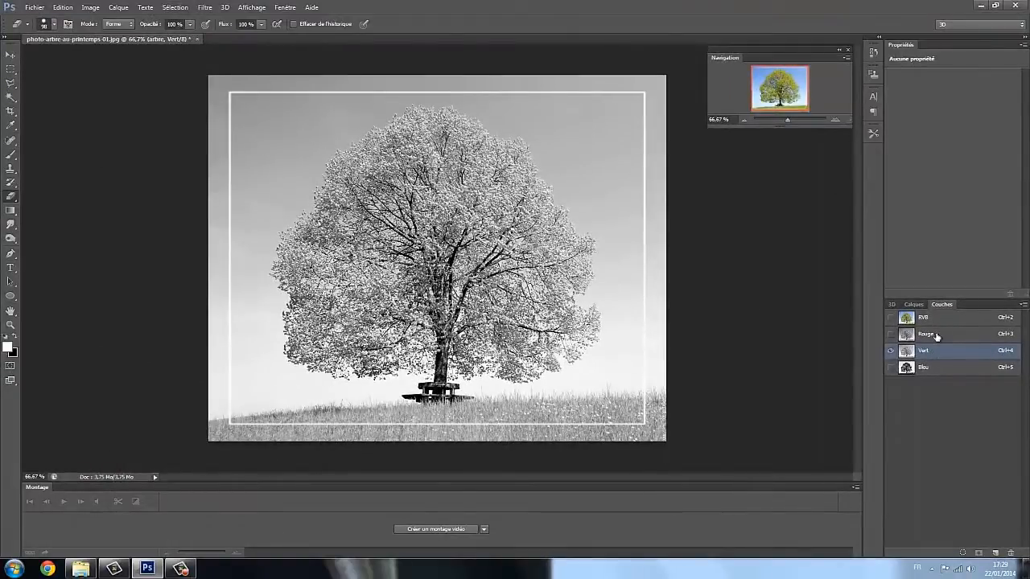
{"action": "left_click", "coordinate": [936, 337]}
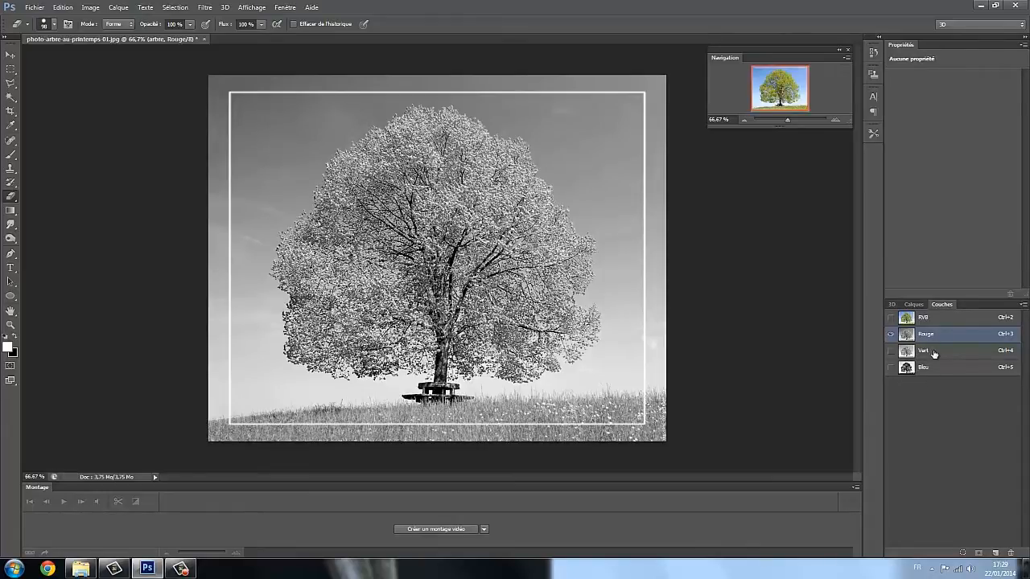
{"action": "left_click", "coordinate": [935, 354]}
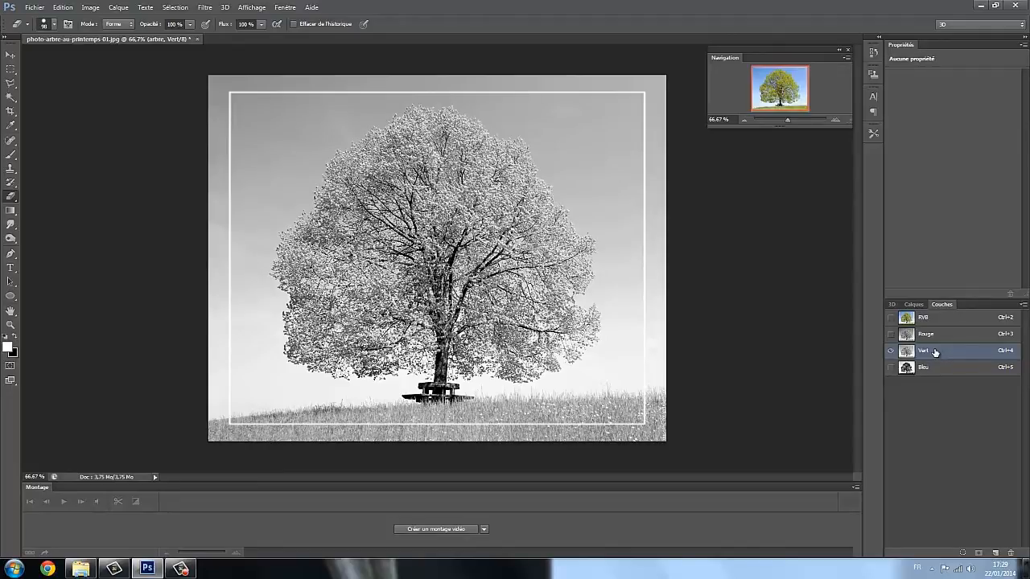
- Duplicate the Bleu channel and apply Levels to the copy with input black at 42 and white at 207
{"action": "left_click", "coordinate": [936, 372]}
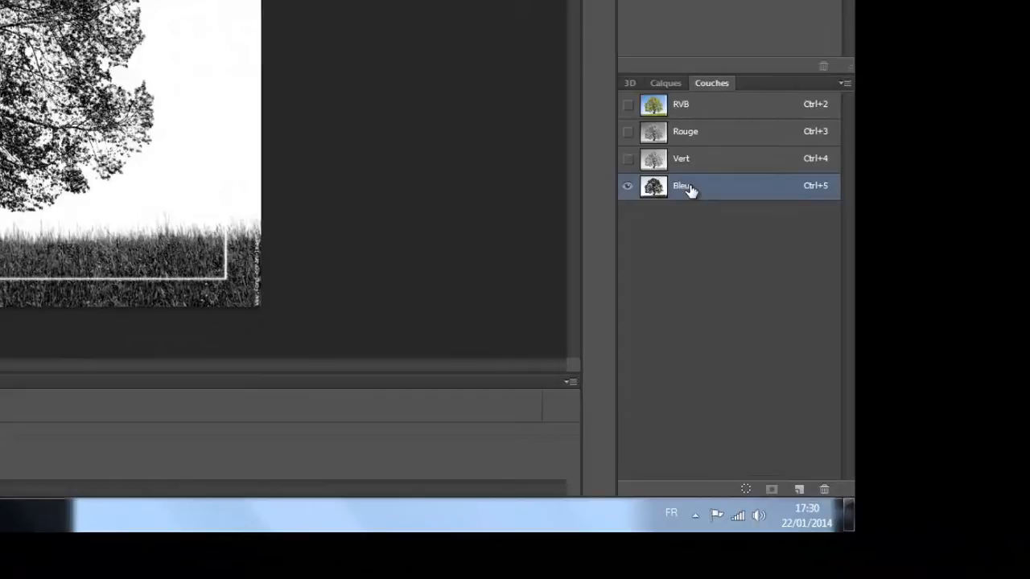
{"action": "left_click_drag", "start_coordinate": [689, 191], "coordinate": [800, 488]}
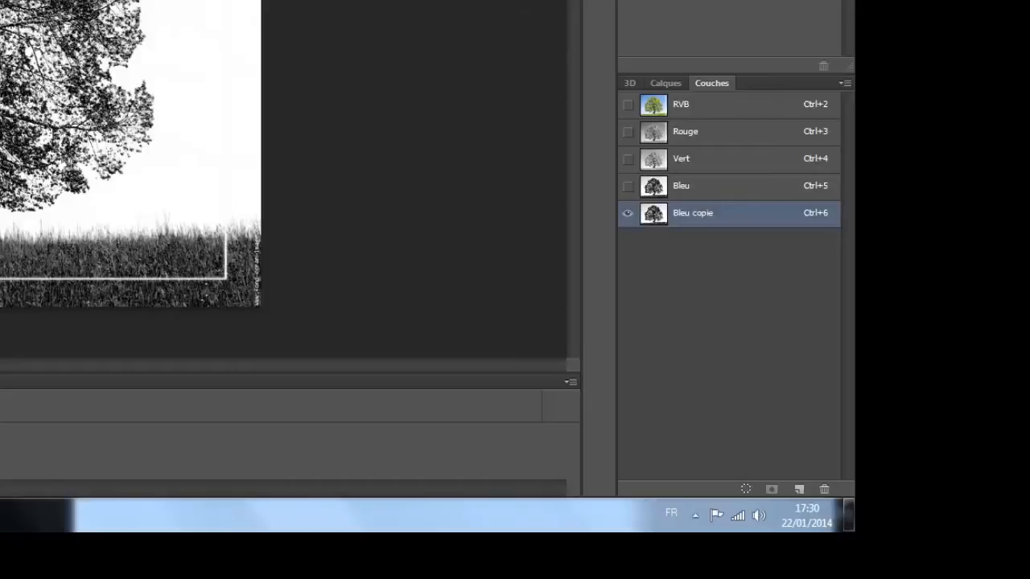
{"action": "key", "text": "ctrl+l"}
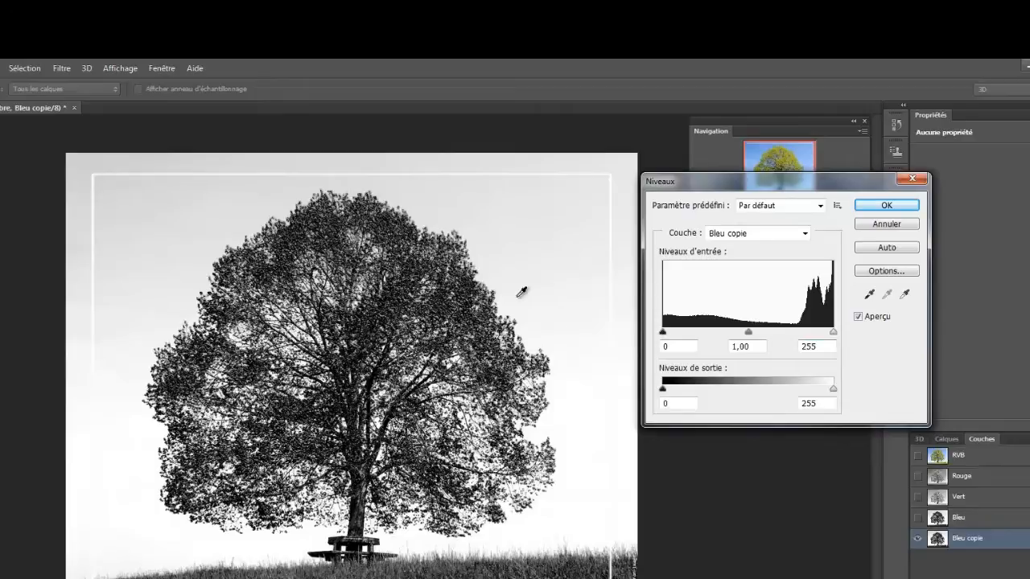
{"action": "mouse_move", "coordinate": [668, 334]}
{"action": "left_mouse_down"}
{"action": "mouse_move", "coordinate": [691, 336]}
{"action": "mouse_move", "coordinate": [660, 343]}
{"action": "left_mouse_up"}
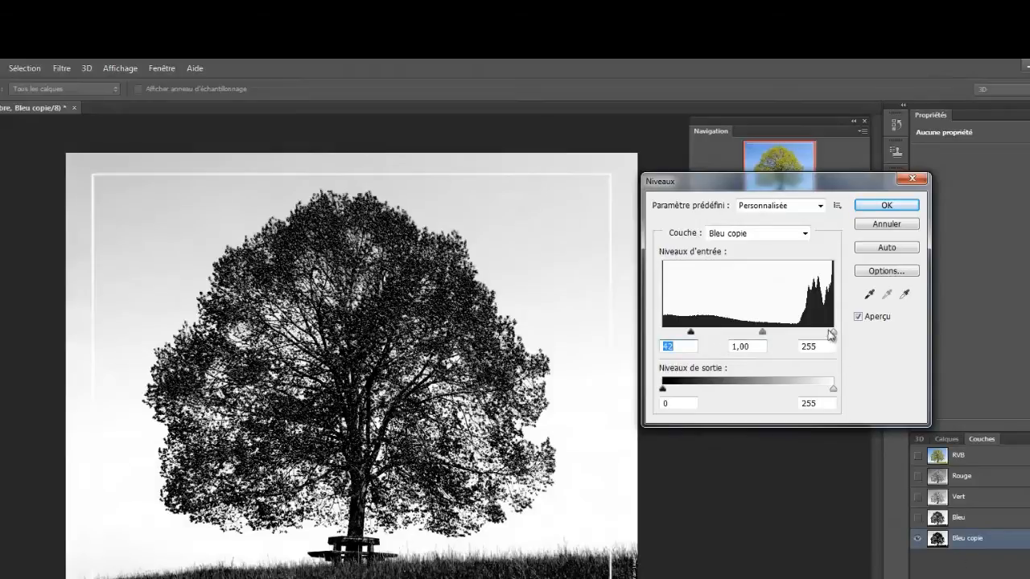
{"action": "left_click_drag", "start_coordinate": [833, 333], "coordinate": [802, 335]}
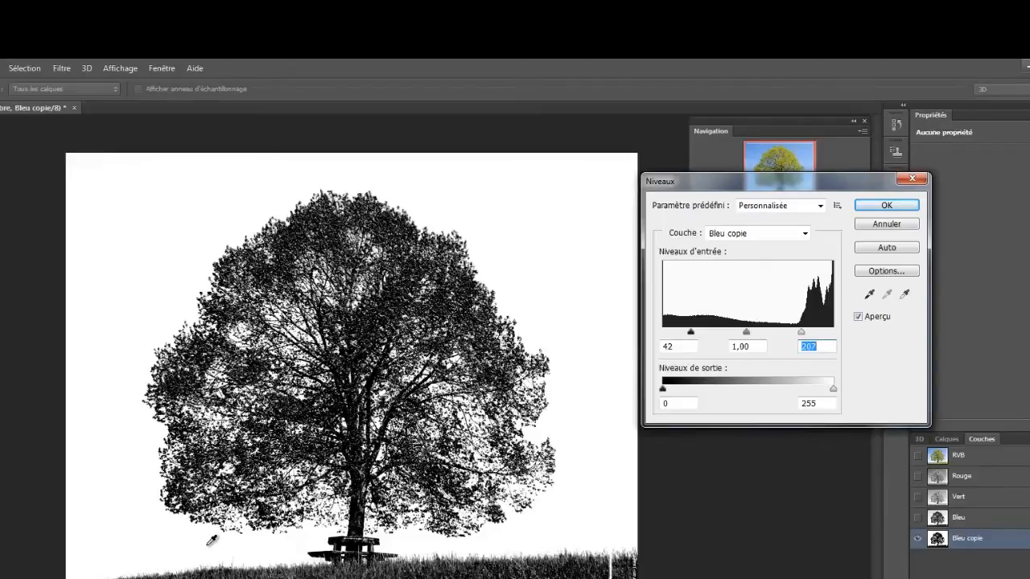
{"action": "left_click", "coordinate": [884, 207]}
{"action": "key", "text": "e"}
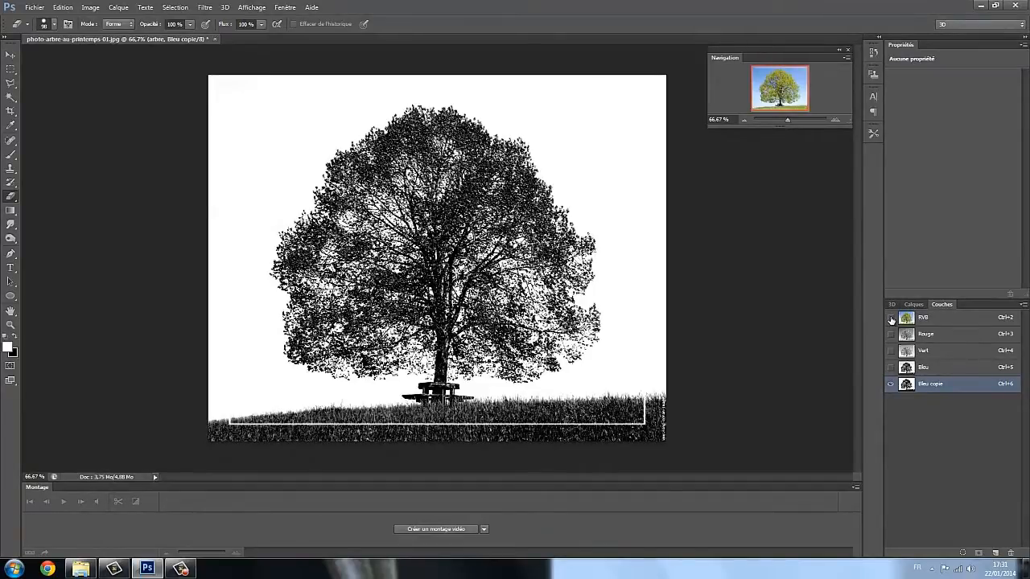
- Show the RVB composite, hide the Bleu copie channel and return to the layer list
{"action": "left_click", "coordinate": [891, 319]}
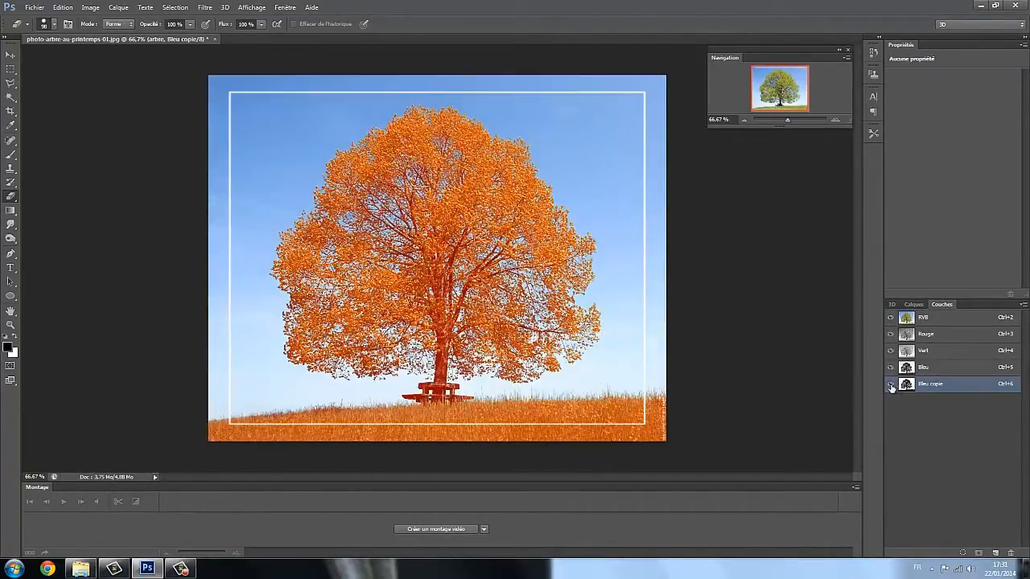
{"action": "left_click", "coordinate": [891, 386]}
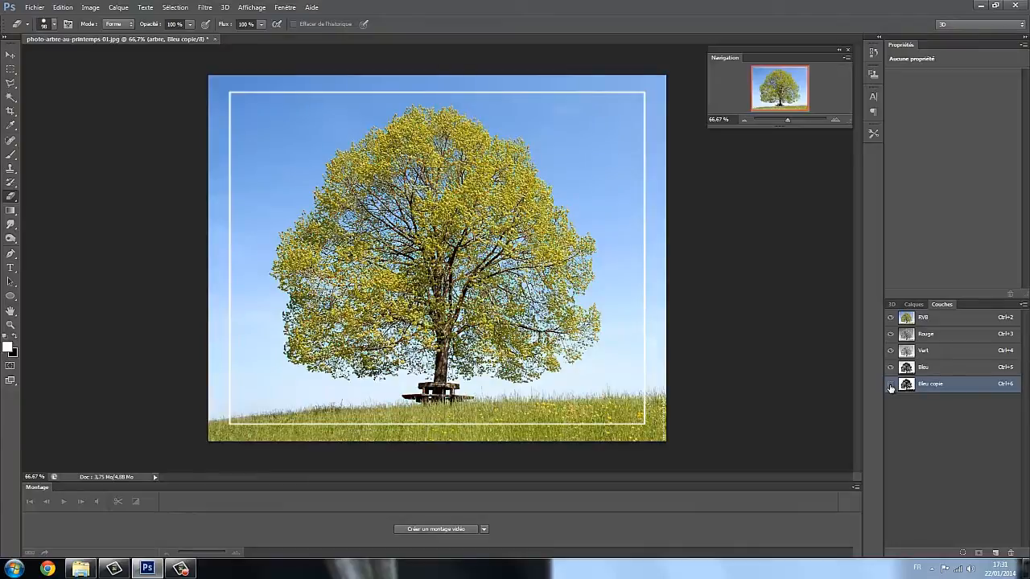
{"action": "left_click", "coordinate": [915, 306]}
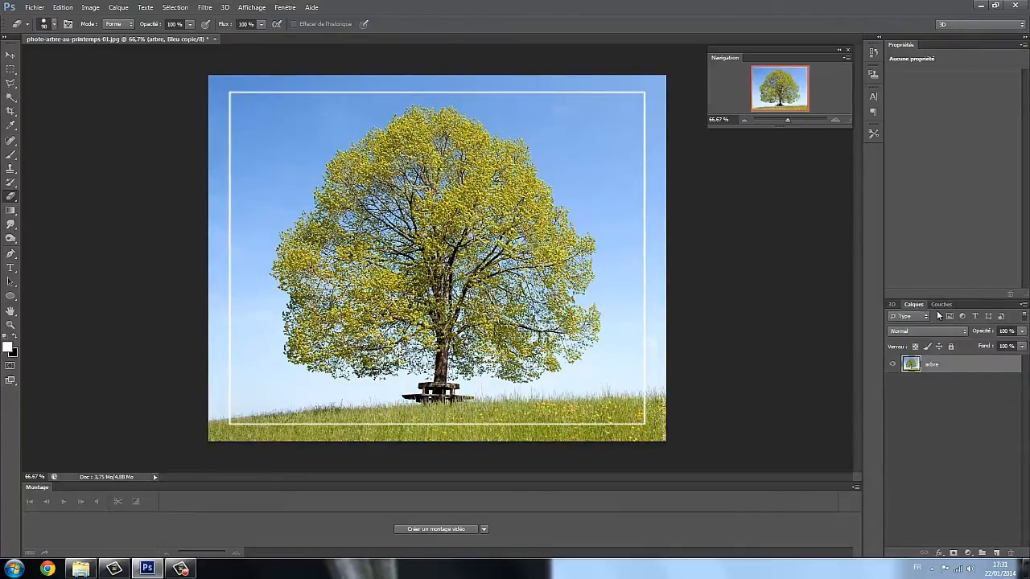
- Load the Bleu copie channel as a new selection
{"action": "left_click", "coordinate": [175, 7]}
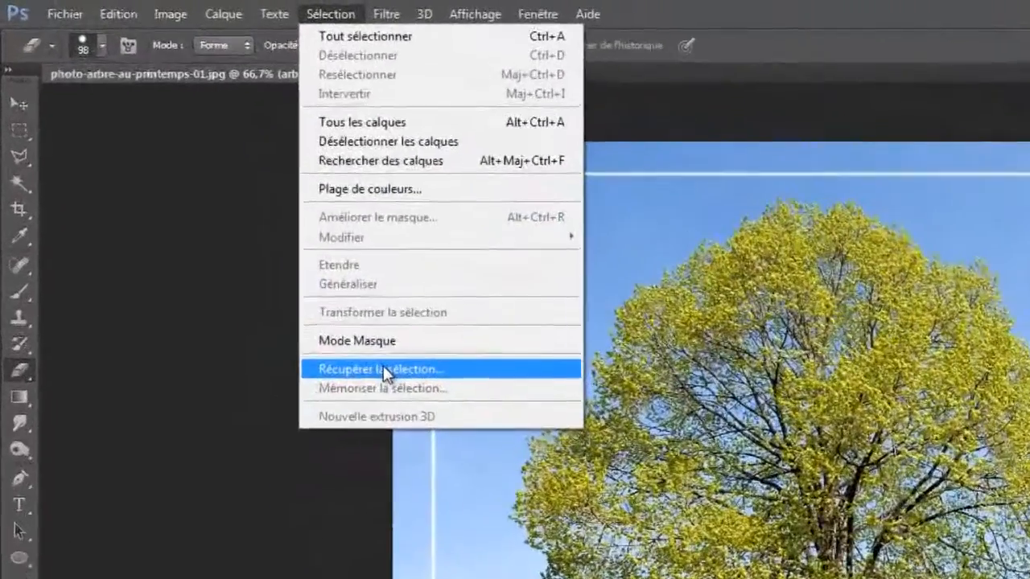
{"action": "left_click", "coordinate": [202, 195]}
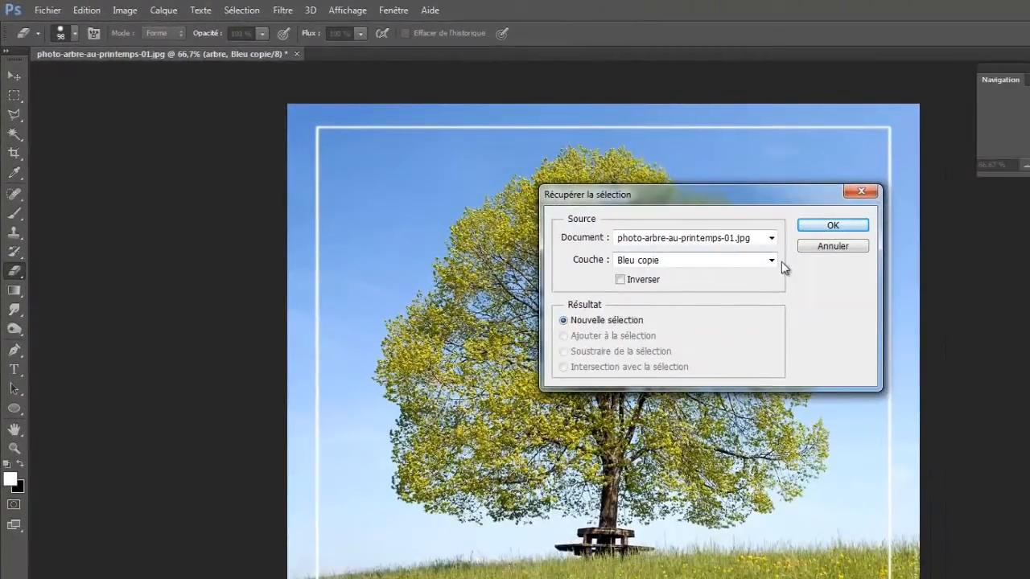
{"action": "left_click", "coordinate": [772, 262]}
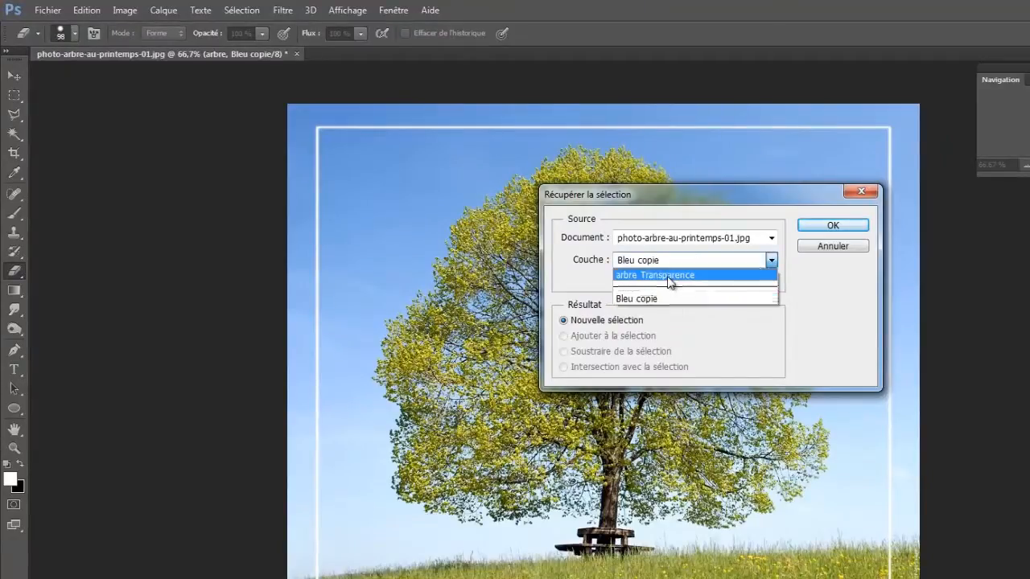
{"action": "left_click", "coordinate": [772, 261]}
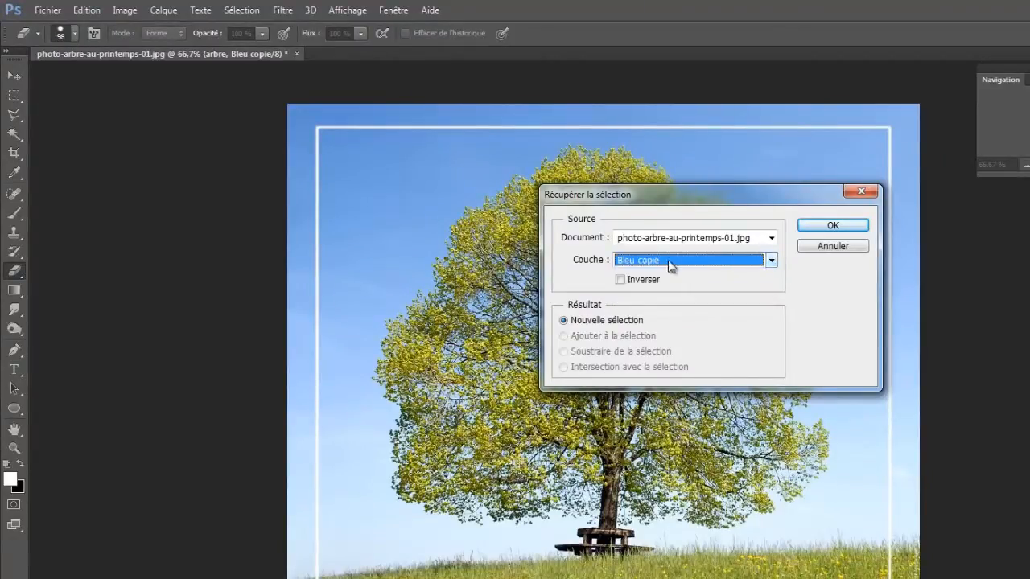
{"action": "left_click", "coordinate": [836, 224]}
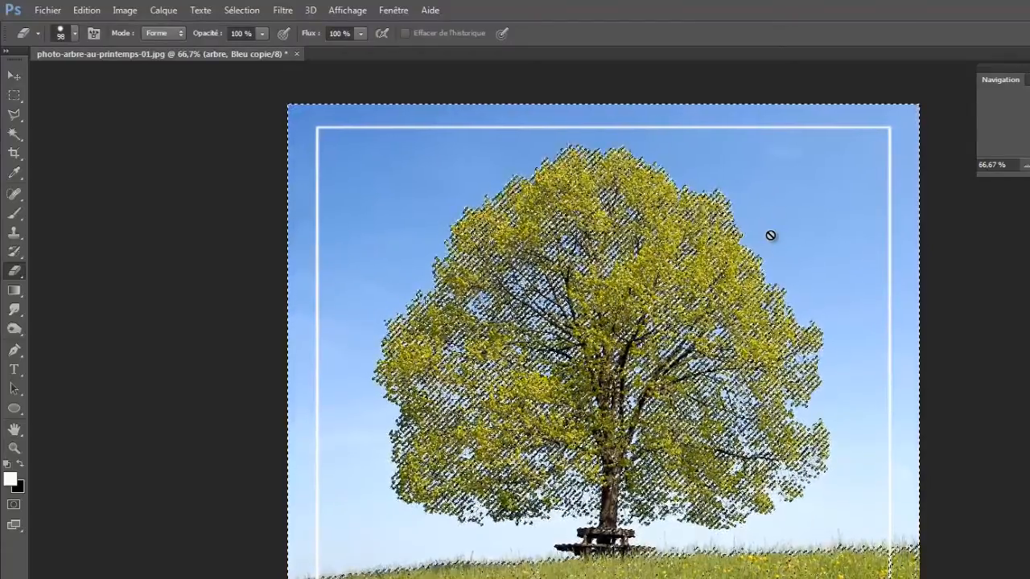
- Invert the selection and add it as a layer mask on the arbre layer
{"action": "left_click", "coordinate": [242, 11]}
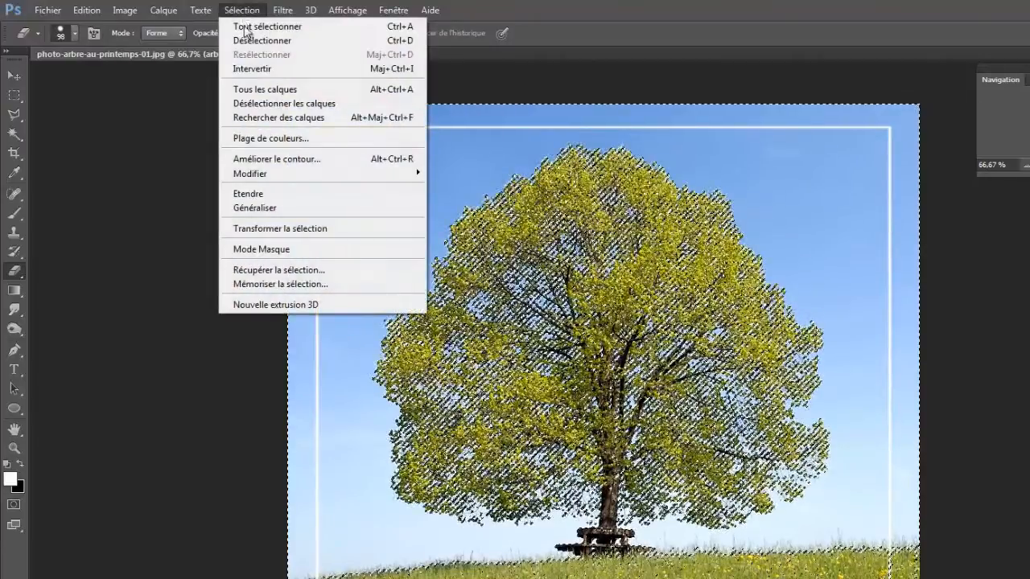
{"action": "left_click", "coordinate": [265, 68]}
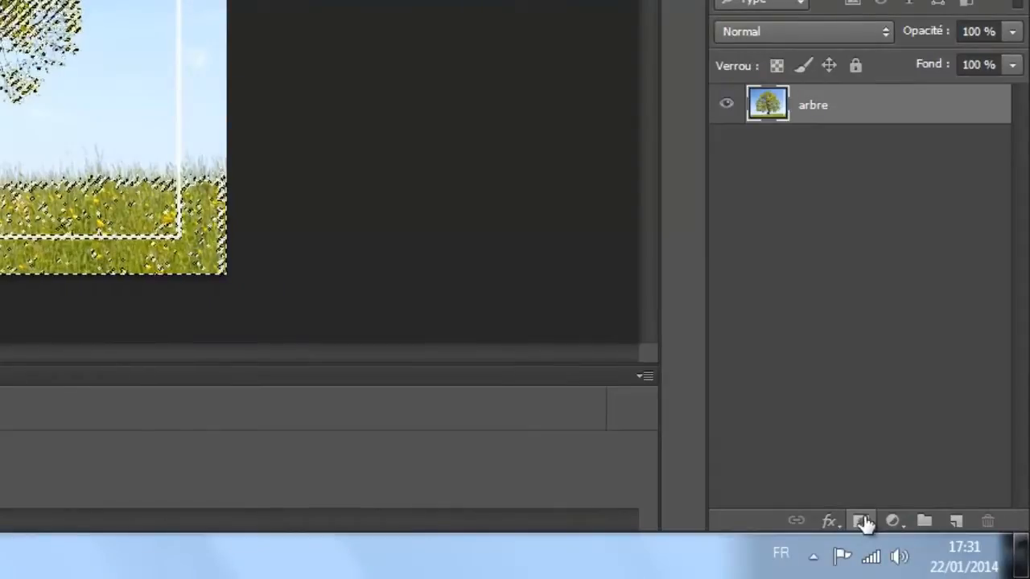
{"action": "left_click", "coordinate": [861, 522]}
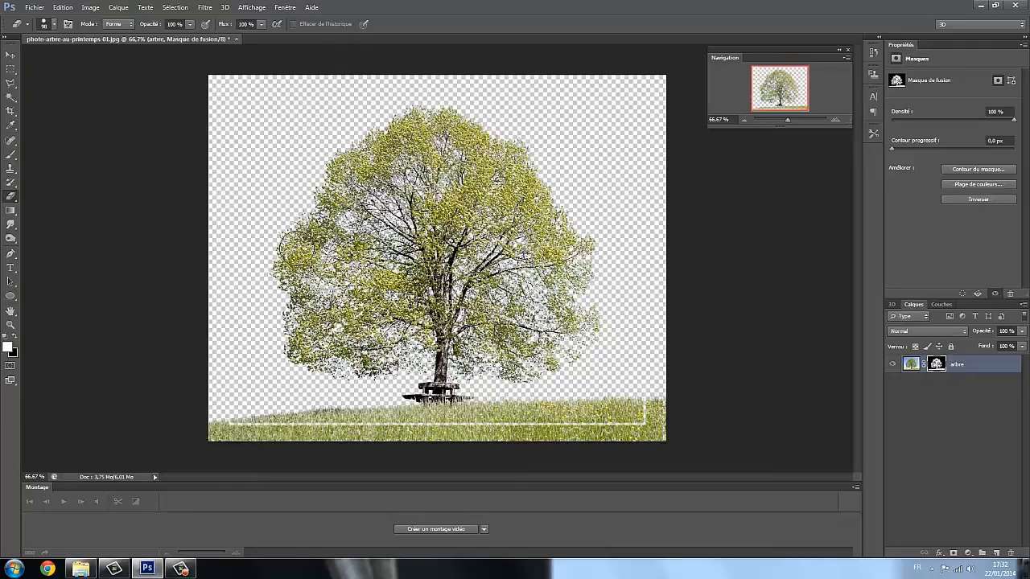
- Examine the cut-out branches up close and compare targeting the arbre layer's image with targeting its mask
{"action": "left_click_drag", "start_coordinate": [787, 119], "coordinate": [799, 121]}
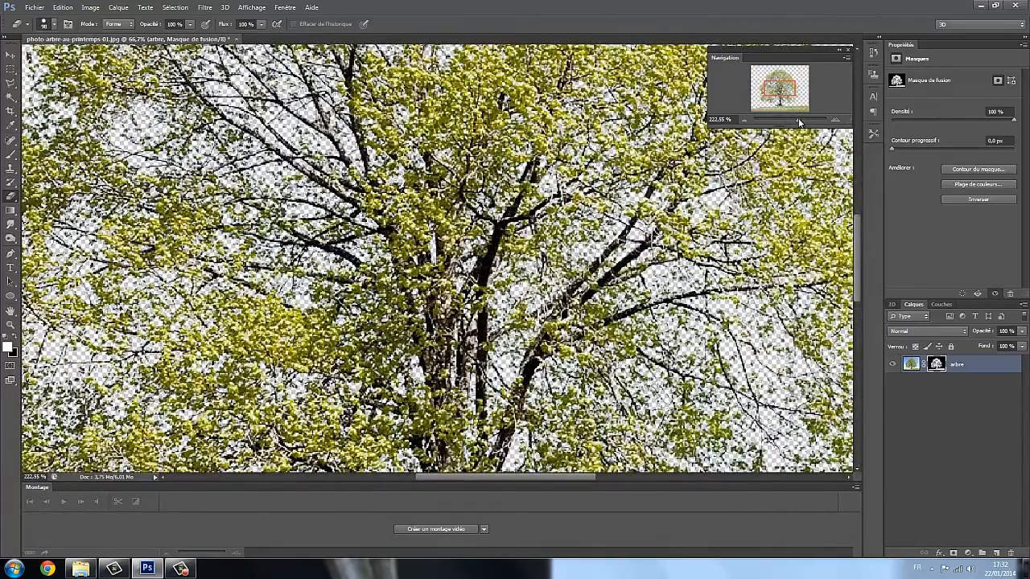
{"action": "left_click_drag", "start_coordinate": [799, 122], "coordinate": [789, 122]}
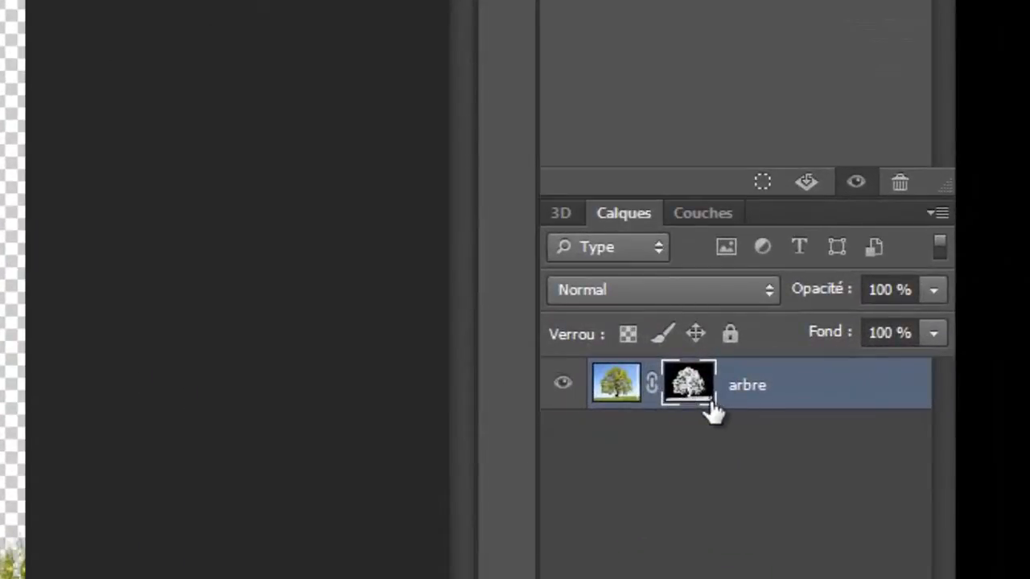
{"action": "left_click", "coordinate": [618, 395]}
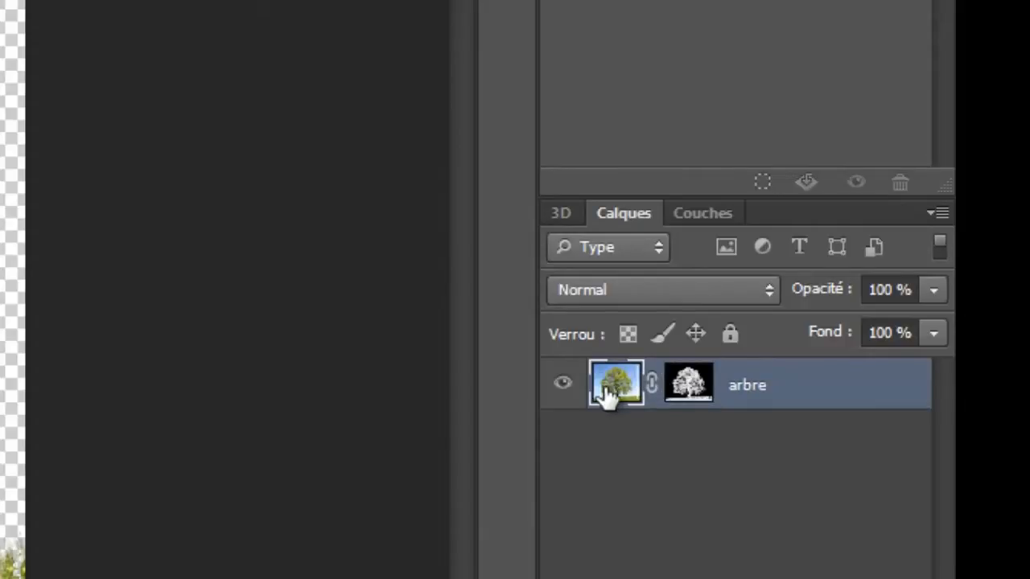
{"action": "left_click", "coordinate": [690, 387]}
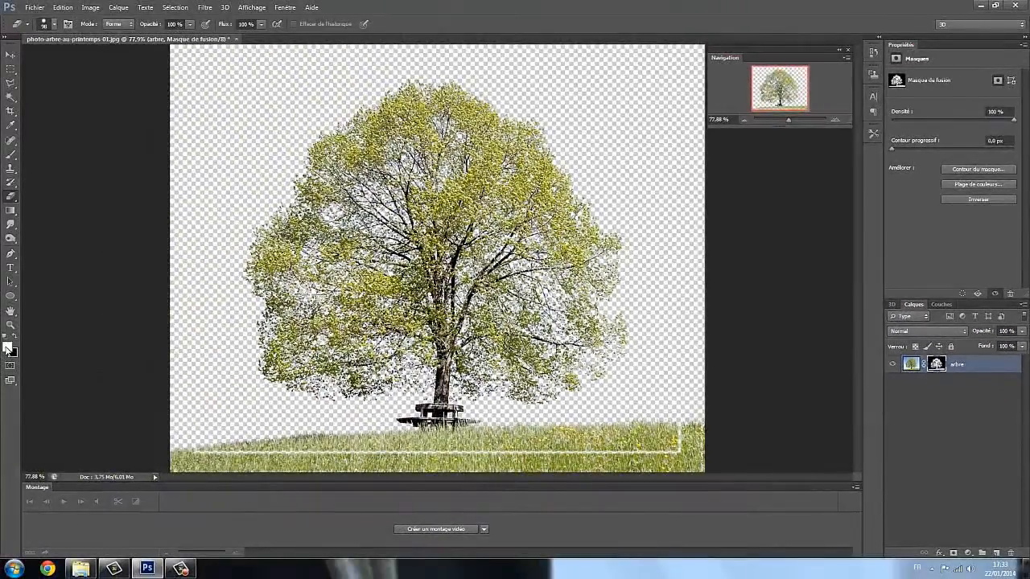
{"action": "left_click", "coordinate": [6, 348]}
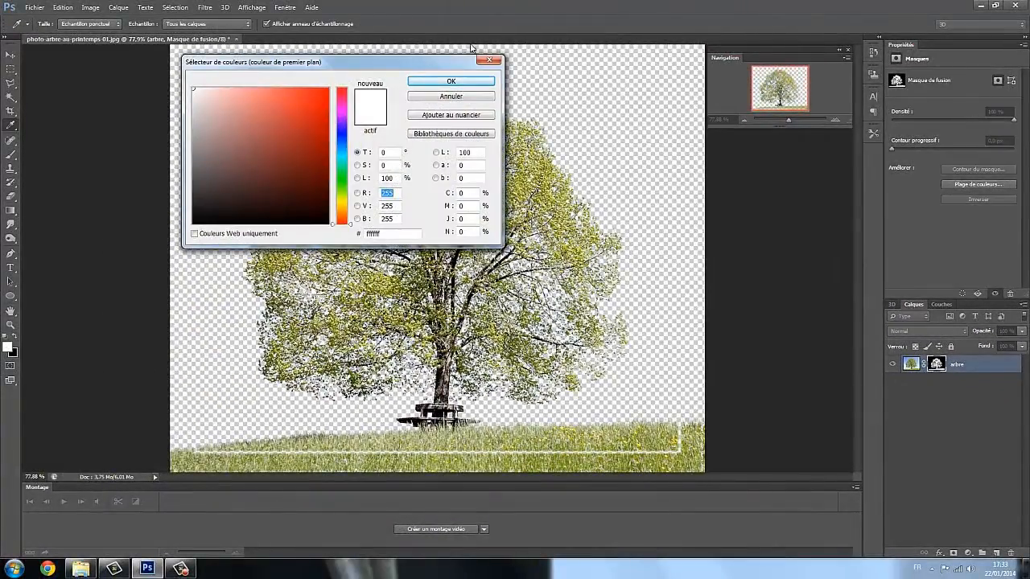
{"action": "left_click", "coordinate": [487, 62]}
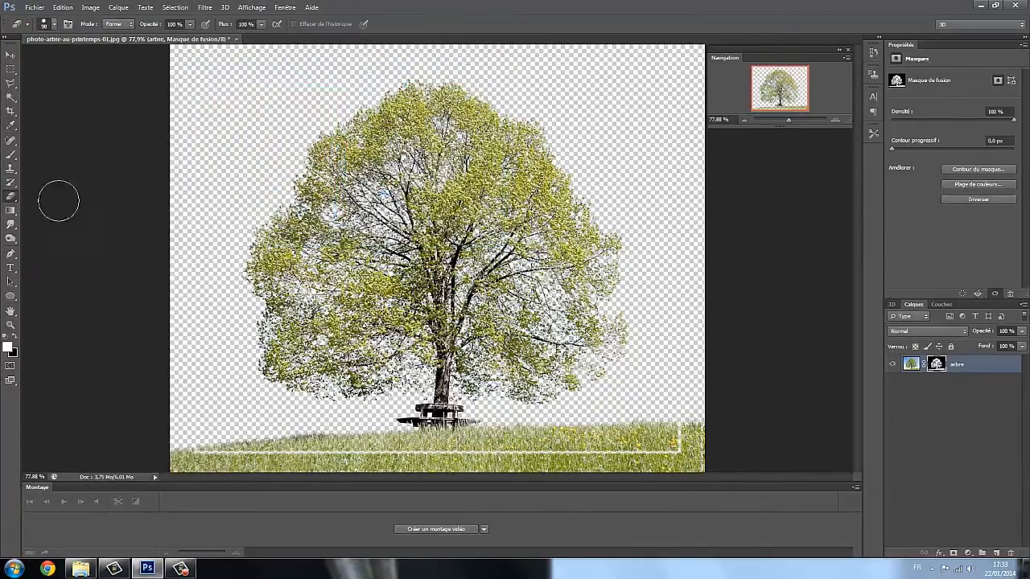
- Switch to the Brush tool with black as the foreground colour for painting on the arbre layer's mask
{"action": "key", "text": "x"}
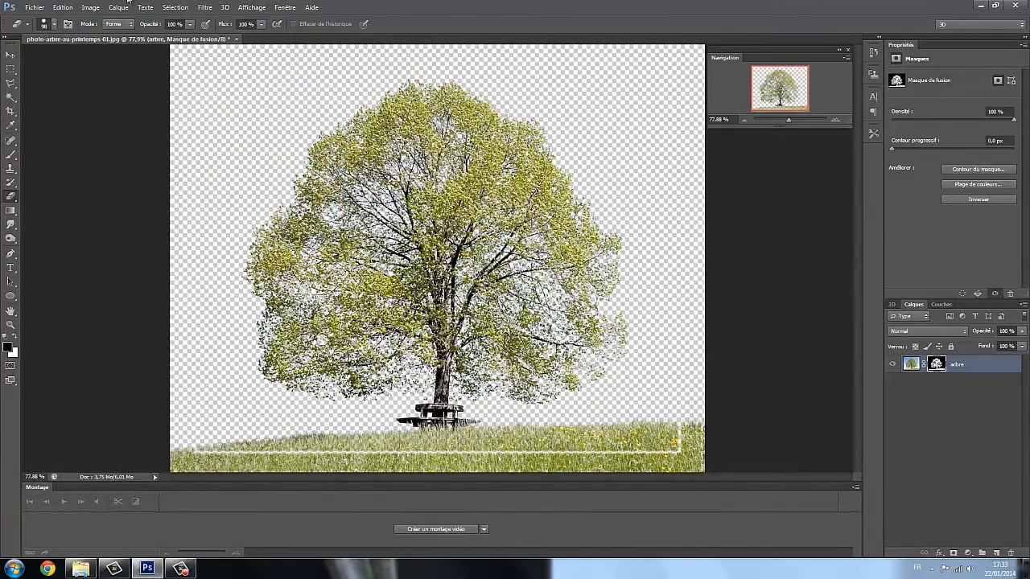
{"action": "left_click", "coordinate": [10, 154]}
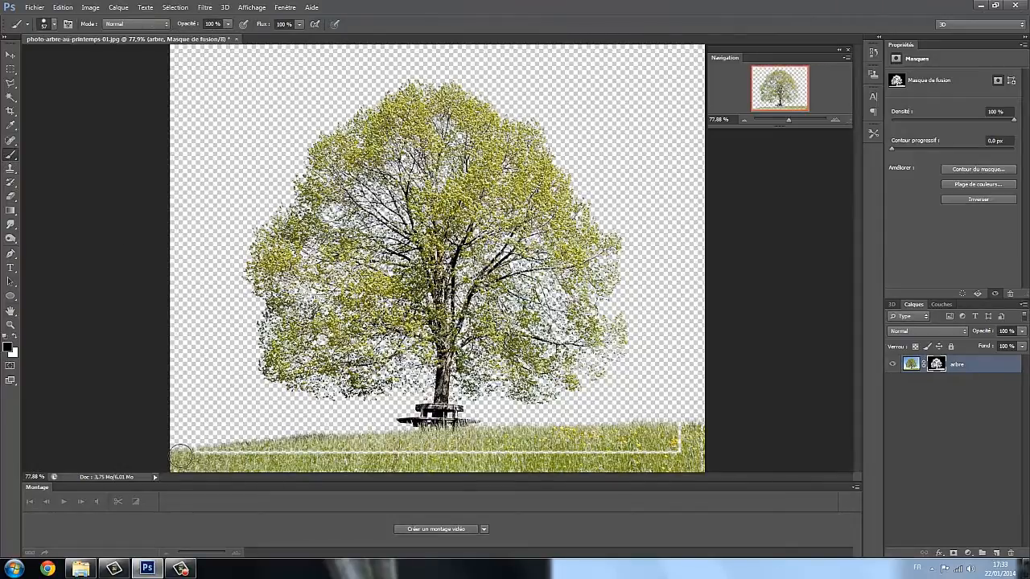
{"action": "mouse_move", "coordinate": [176, 461]}
{"action": "left_mouse_down"}
{"action": "mouse_move", "coordinate": [531, 461]}
{"action": "mouse_move", "coordinate": [603, 445]}
{"action": "mouse_move", "coordinate": [631, 452]}
{"action": "mouse_move", "coordinate": [661, 431]}
{"action": "mouse_move", "coordinate": [542, 307]}
{"action": "mouse_move", "coordinate": [318, 142]}
{"action": "left_mouse_up"}
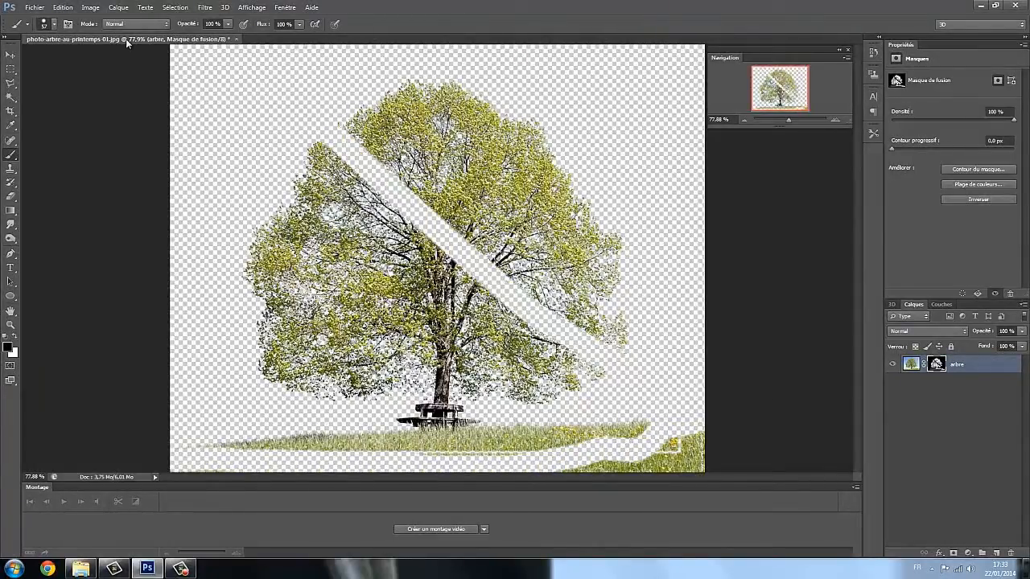
{"action": "left_click", "coordinate": [63, 7]}
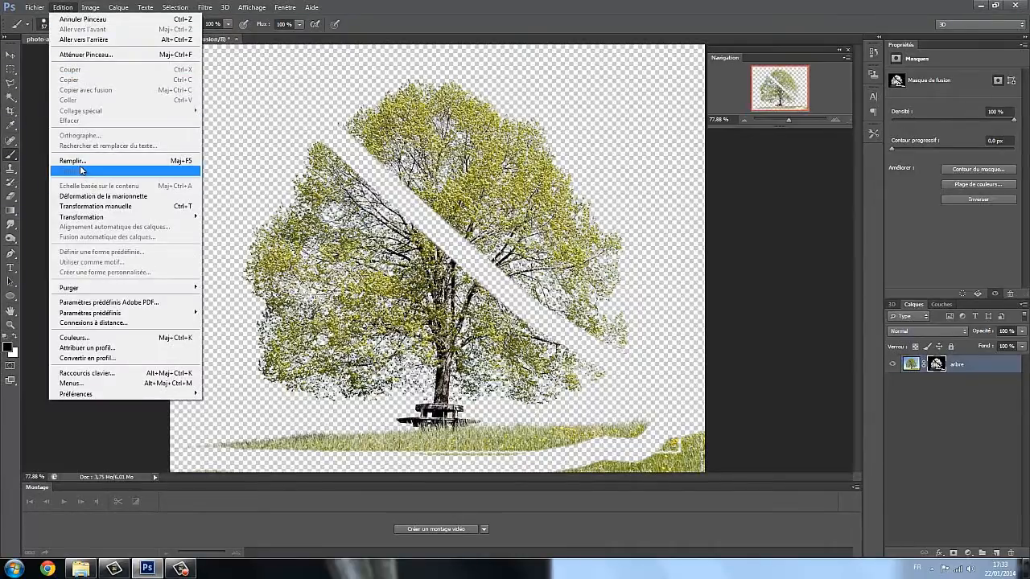
{"action": "left_click", "coordinate": [68, 39]}
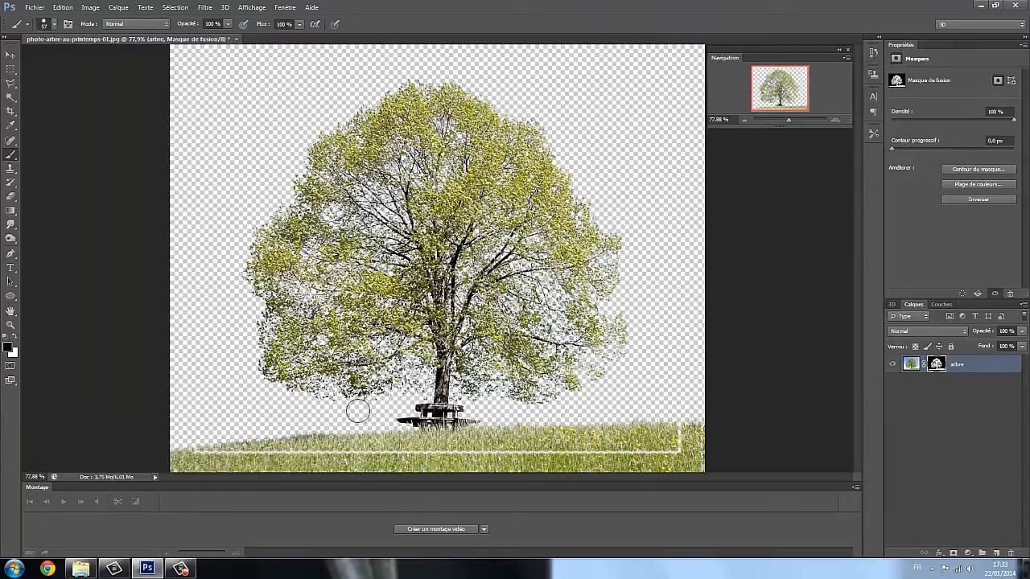
- Paint black on the mask over the meadow and white border, keeping only a small grass patch beneath the bench
{"action": "mouse_move", "coordinate": [176, 461]}
{"action": "left_mouse_down"}
{"action": "mouse_move", "coordinate": [426, 469]}
{"action": "mouse_move", "coordinate": [528, 436]}
{"action": "mouse_move", "coordinate": [720, 432]}
{"action": "mouse_move", "coordinate": [487, 479]}
{"action": "mouse_move", "coordinate": [592, 444]}
{"action": "mouse_move", "coordinate": [631, 449]}
{"action": "mouse_move", "coordinate": [533, 468]}
{"action": "mouse_move", "coordinate": [683, 460]}
{"action": "mouse_move", "coordinate": [562, 478]}
{"action": "mouse_move", "coordinate": [730, 453]}
{"action": "mouse_move", "coordinate": [697, 461]}
{"action": "left_mouse_up"}
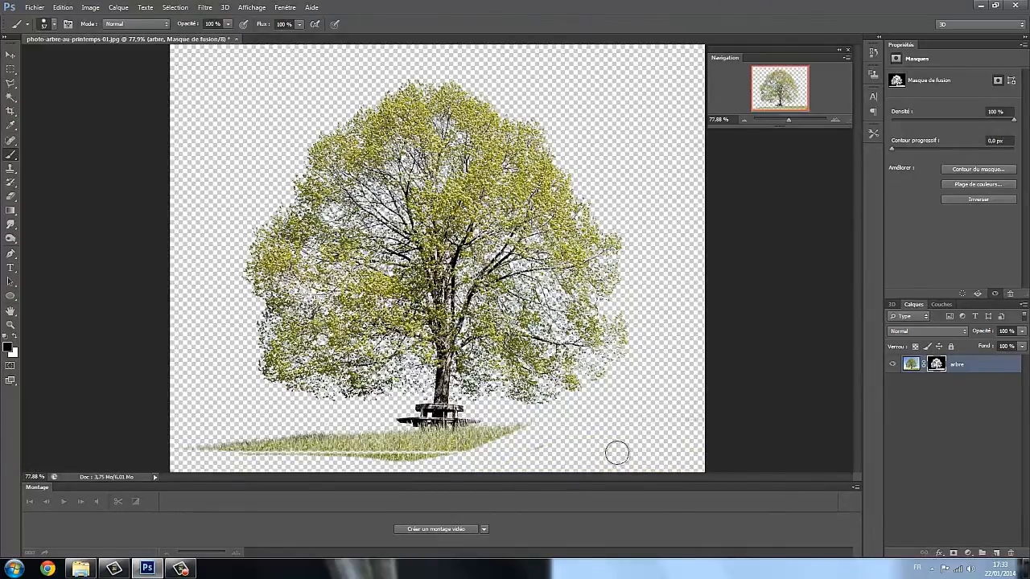
{"action": "mouse_move", "coordinate": [422, 464]}
{"action": "left_mouse_down"}
{"action": "mouse_move", "coordinate": [330, 443]}
{"action": "mouse_move", "coordinate": [223, 446]}
{"action": "mouse_move", "coordinate": [361, 471]}
{"action": "mouse_move", "coordinate": [510, 450]}
{"action": "mouse_move", "coordinate": [563, 469]}
{"action": "mouse_move", "coordinate": [578, 449]}
{"action": "left_mouse_up"}
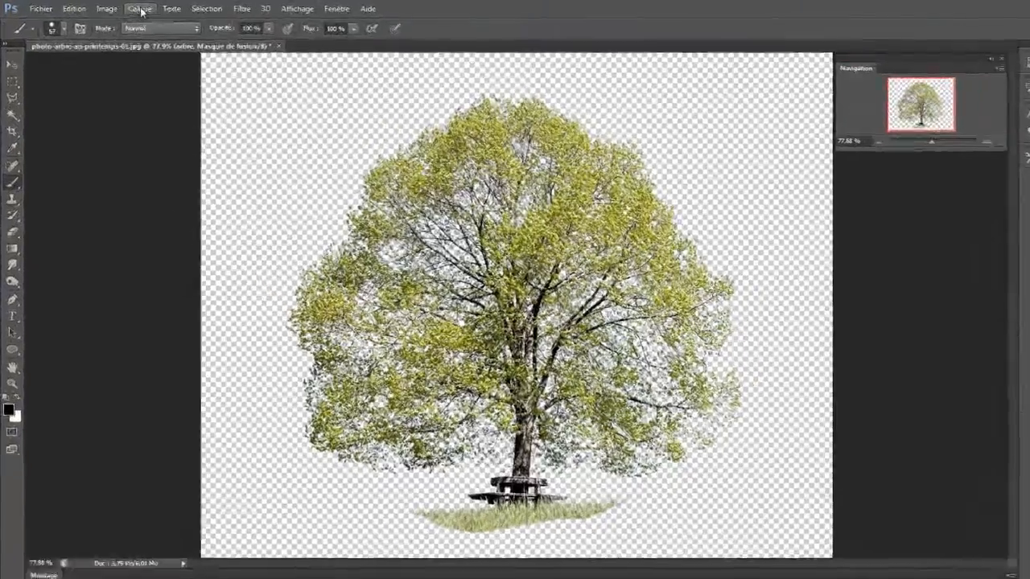
- Apply the layer mask permanently to the arbre layer
{"action": "left_click", "coordinate": [119, 8]}
{"action": "mouse_move", "coordinate": [175, 140]}
{"action": "mouse_move", "coordinate": [291, 214]}
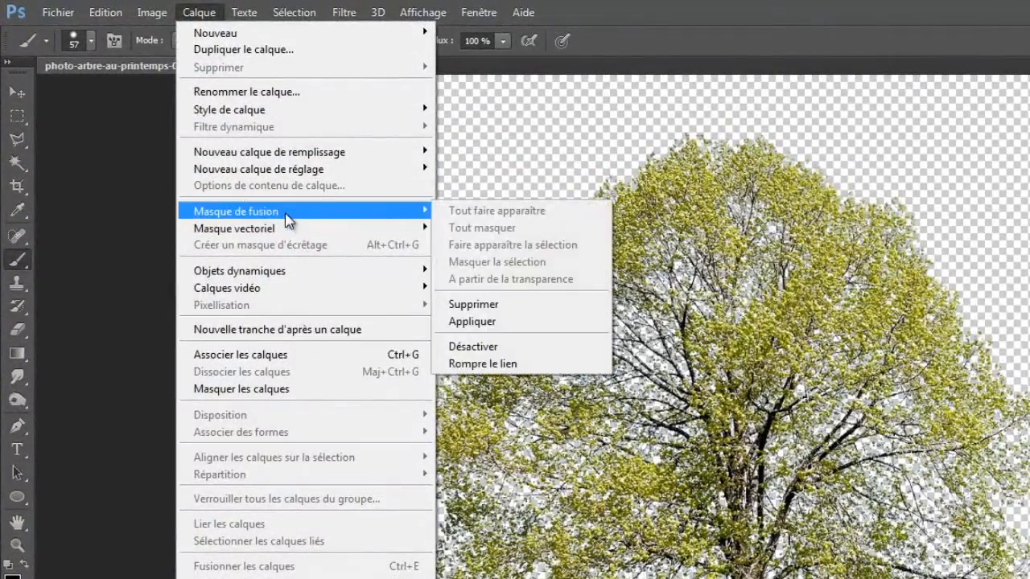
{"action": "left_click", "coordinate": [481, 323]}
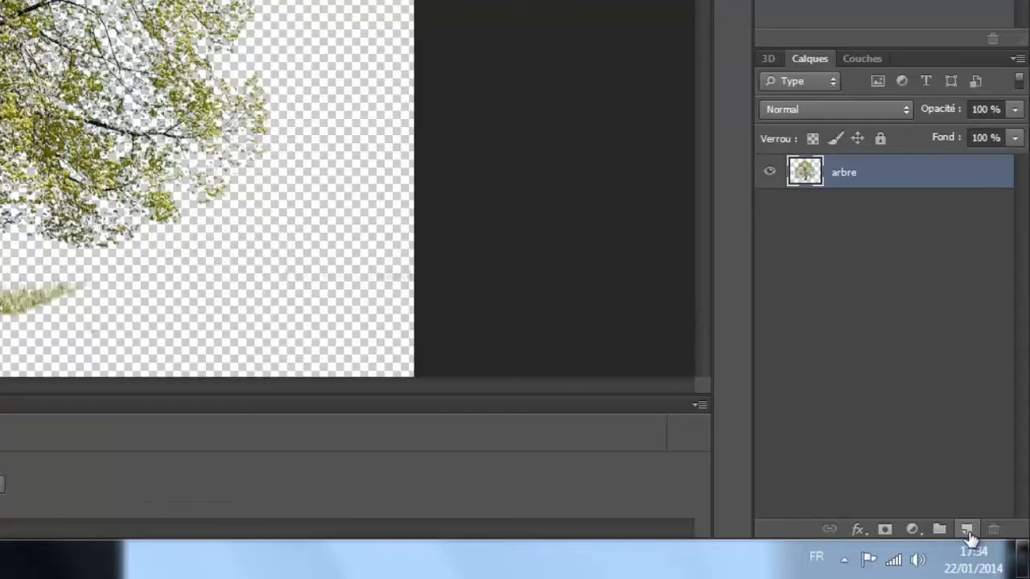
- Create a new empty layer and move it beneath the arbre layer
{"action": "left_click", "coordinate": [996, 553]}
{"action": "left_click_drag", "start_coordinate": [845, 169], "coordinate": [861, 251]}
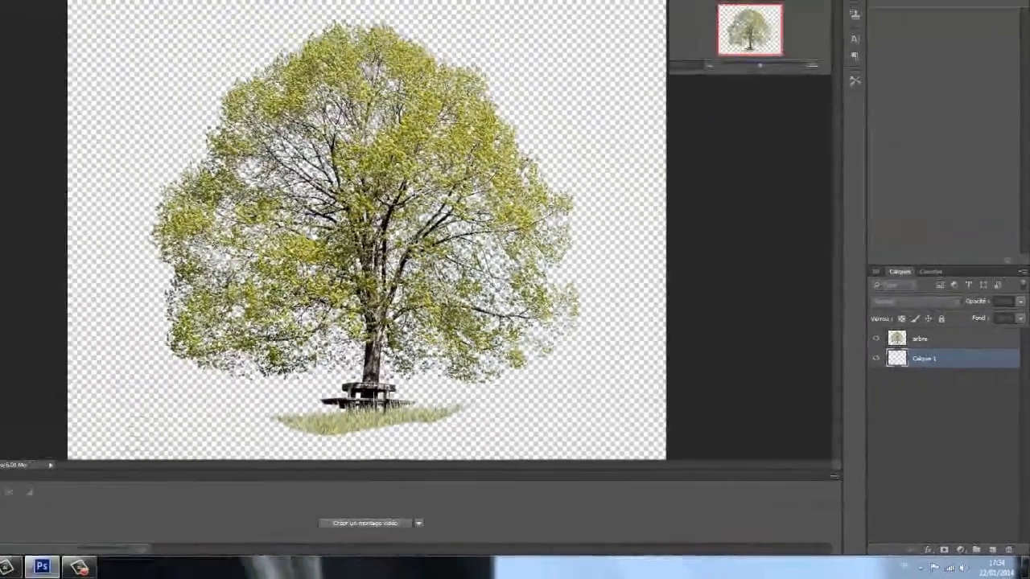
- Set the foreground colour to light blue a0c7eb and the background colour to near-white f9f5f5
{"action": "left_click", "coordinate": [8, 347]}
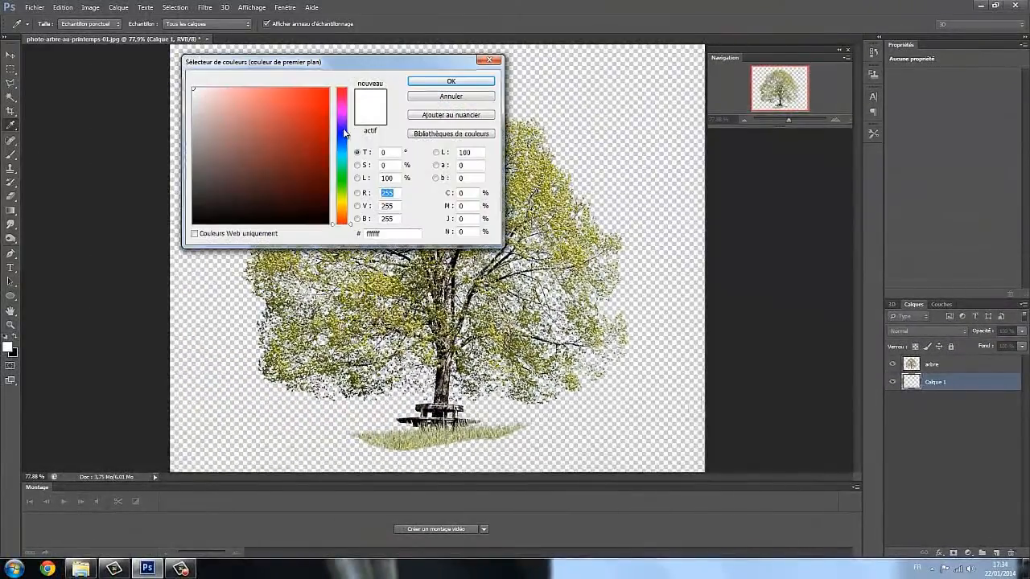
{"action": "left_click", "coordinate": [235, 98]}
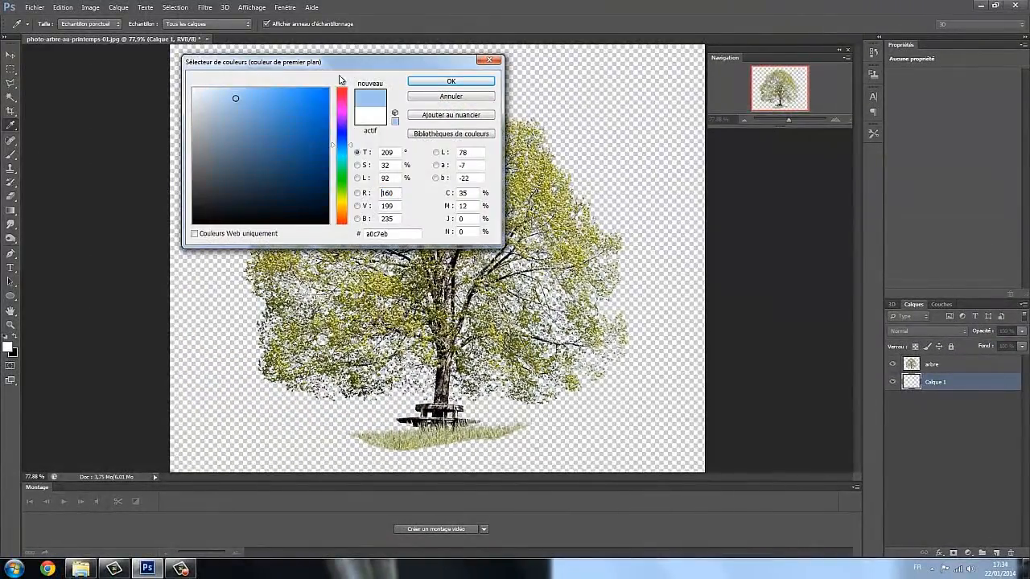
{"action": "left_click", "coordinate": [447, 80]}
{"action": "key", "text": "b"}
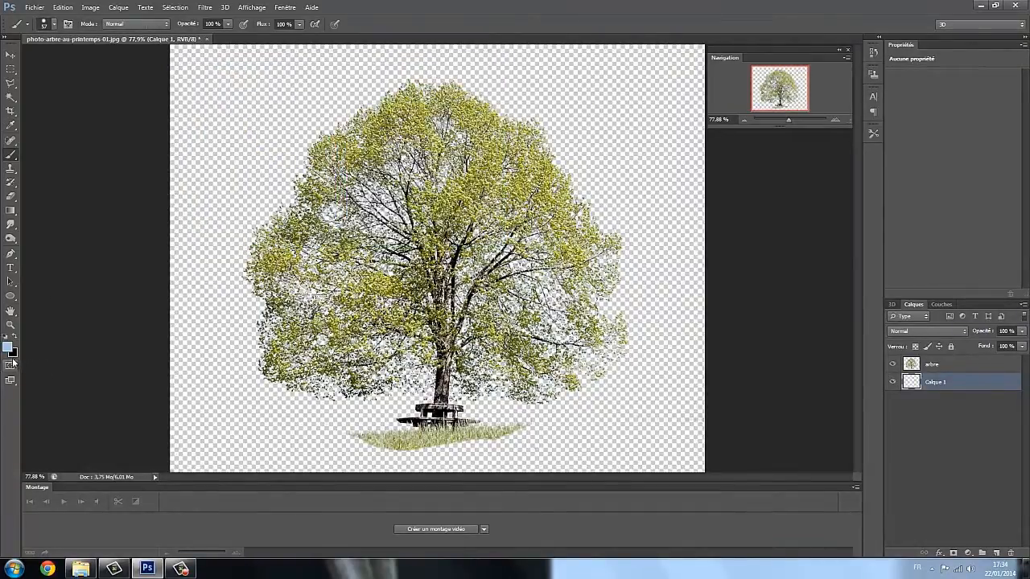
{"action": "left_click", "coordinate": [12, 354]}
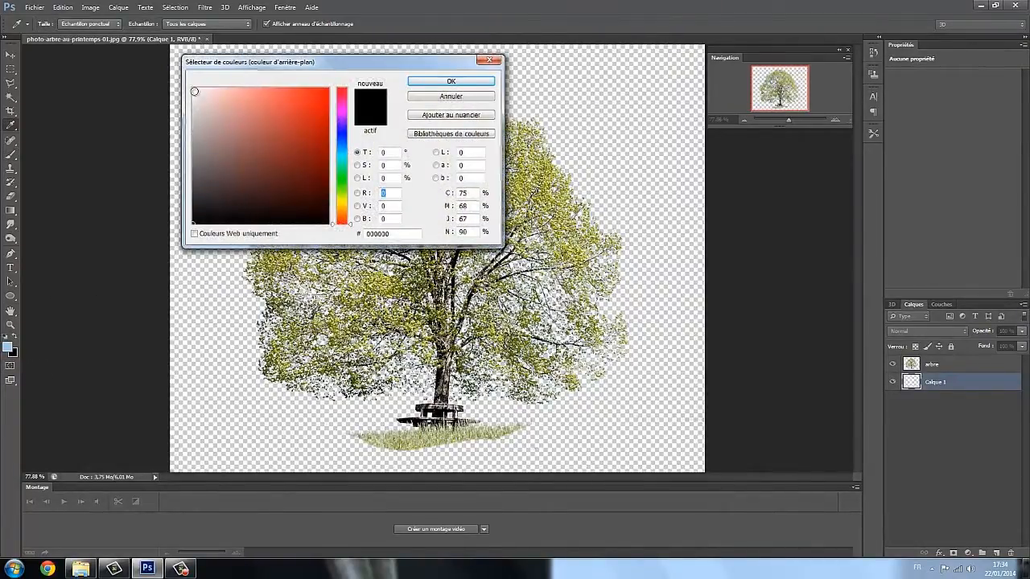
{"action": "left_click", "coordinate": [195, 91]}
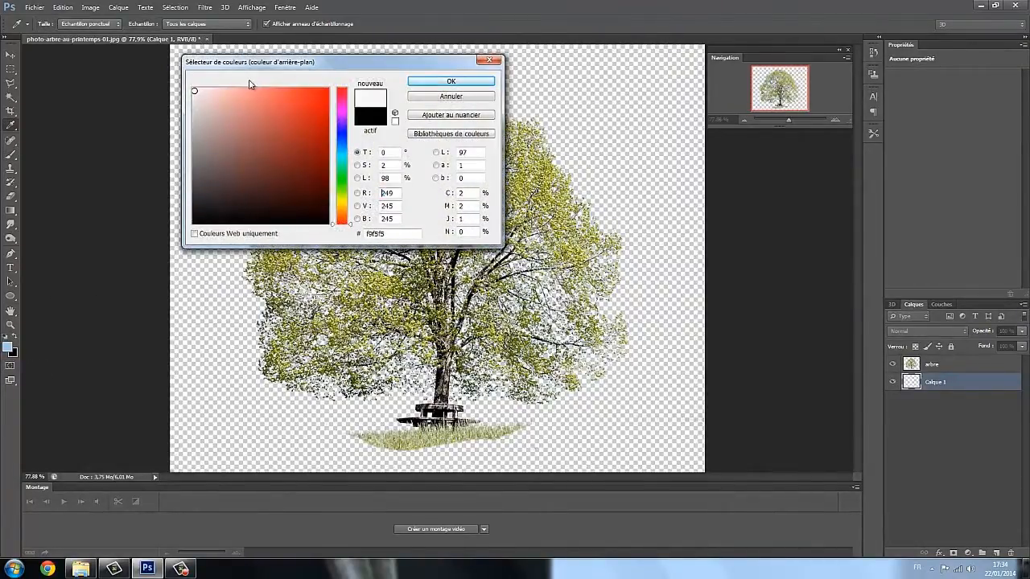
{"action": "left_click", "coordinate": [437, 83]}
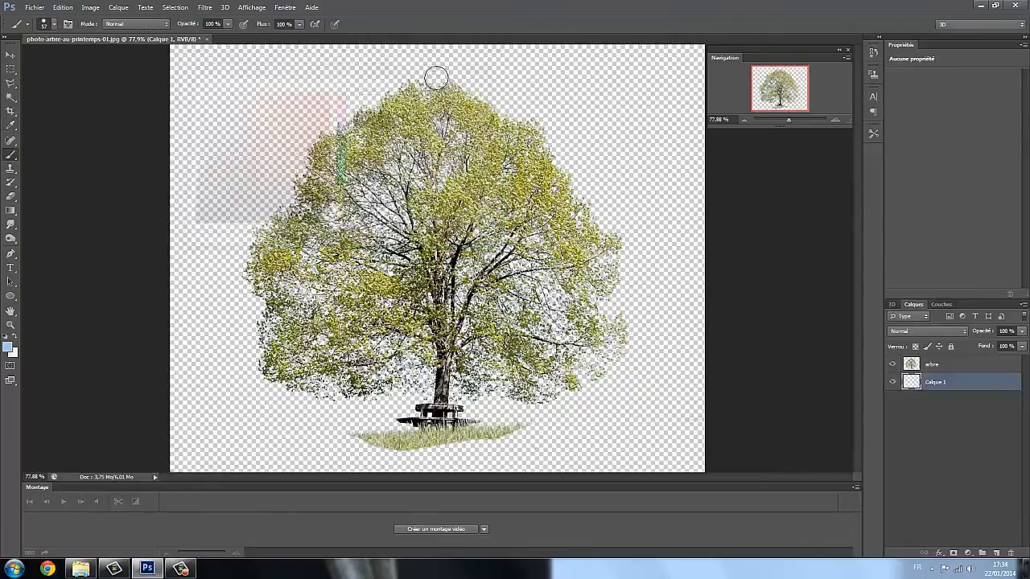
- Fill the new layer behind the tree with the Nuages (clouds) render filter
{"action": "left_click", "coordinate": [207, 10]}
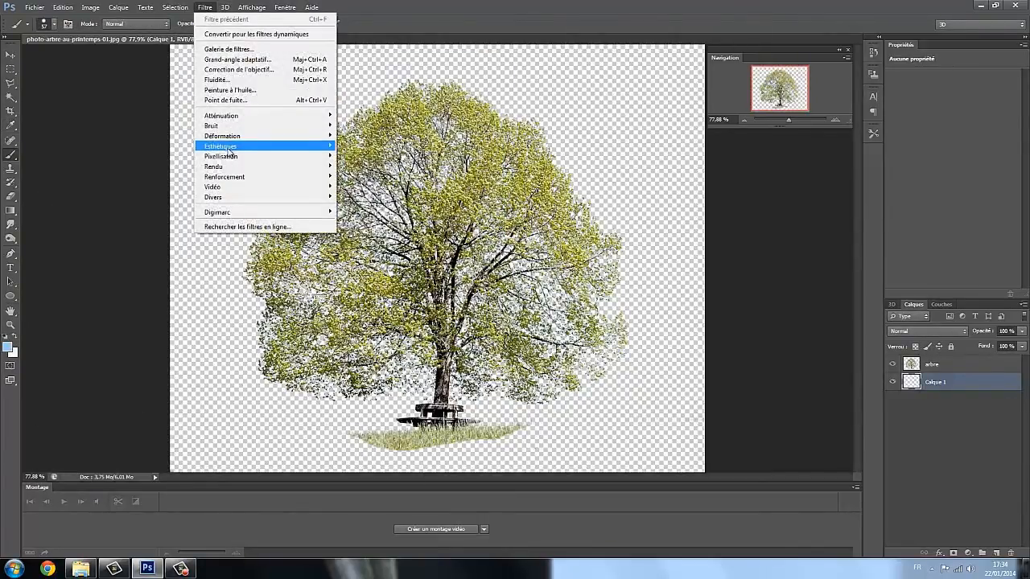
{"action": "mouse_move", "coordinate": [229, 170]}
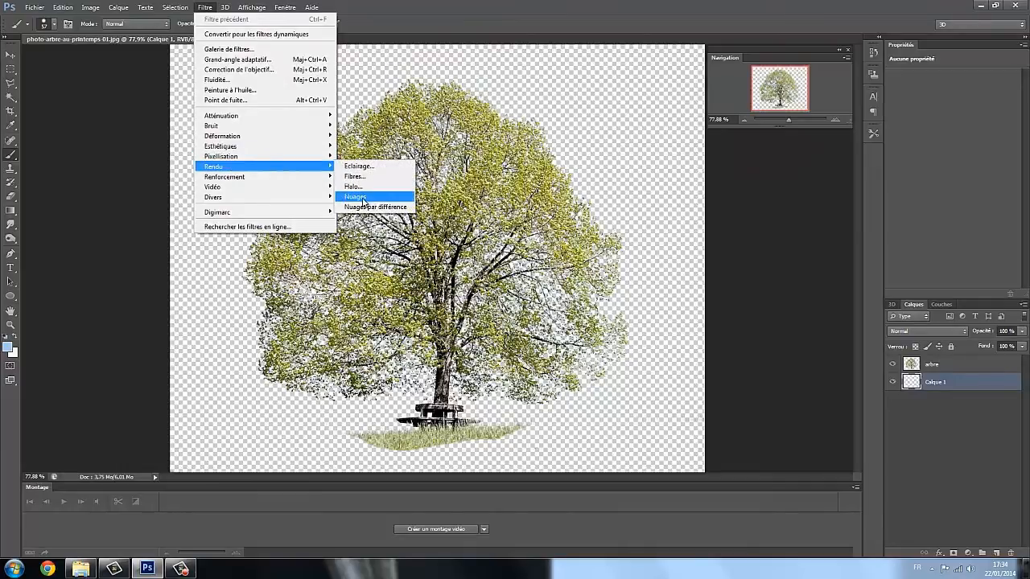
{"action": "left_click", "coordinate": [355, 196]}
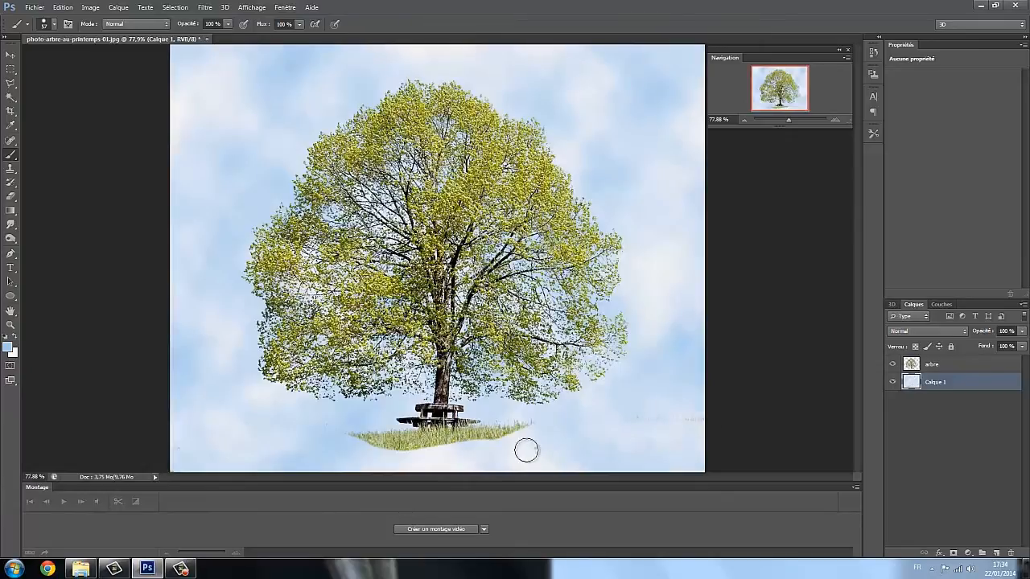
- Erase the leftover specks around the grass patch on the arbre layer, undoing any eraser stroke made on the cloud layer
{"action": "left_click_drag", "start_coordinate": [789, 119], "coordinate": [791, 102]}
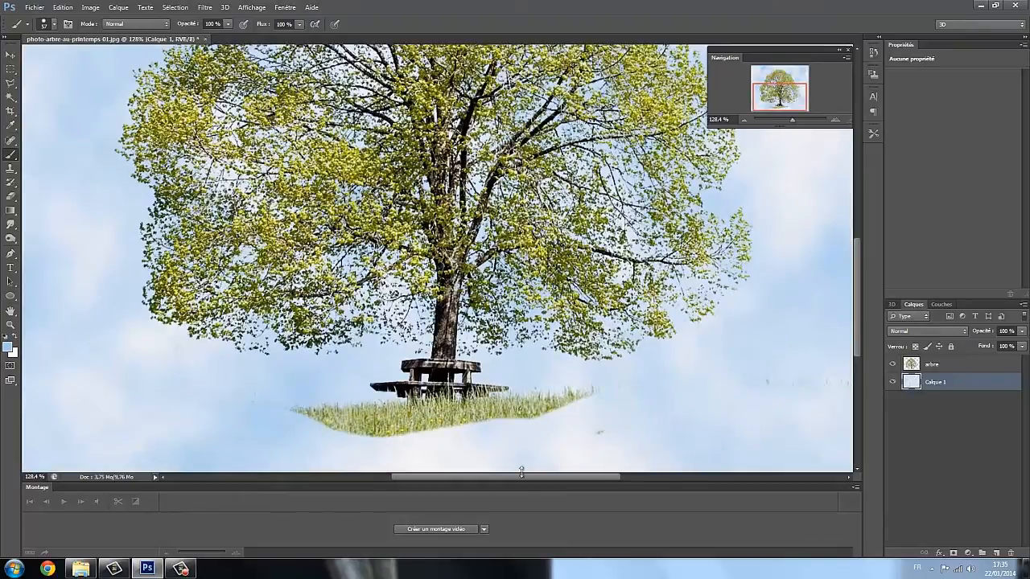
{"action": "left_click", "coordinate": [10, 195]}
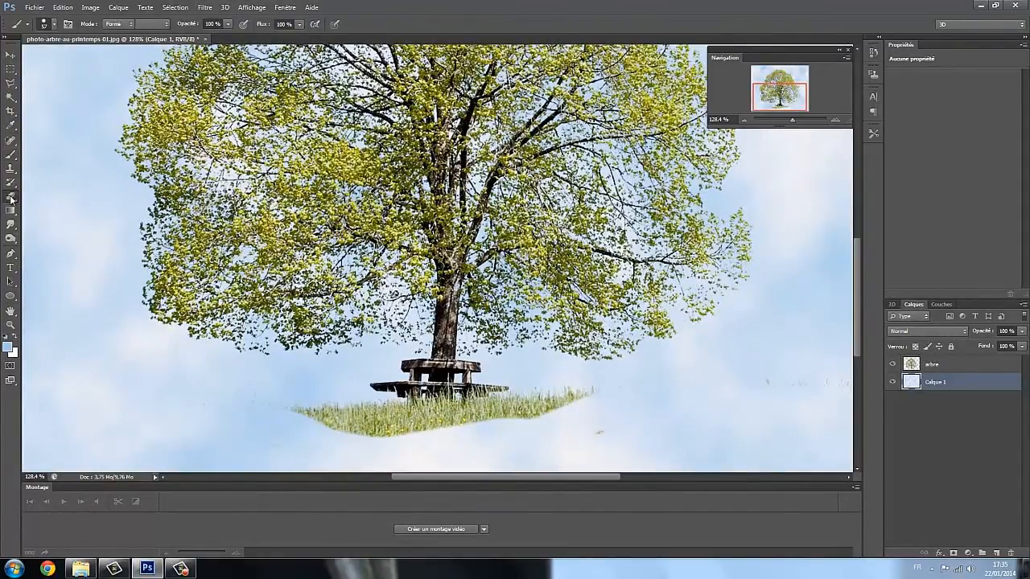
{"action": "left_click_drag", "start_coordinate": [612, 443], "coordinate": [729, 431]}
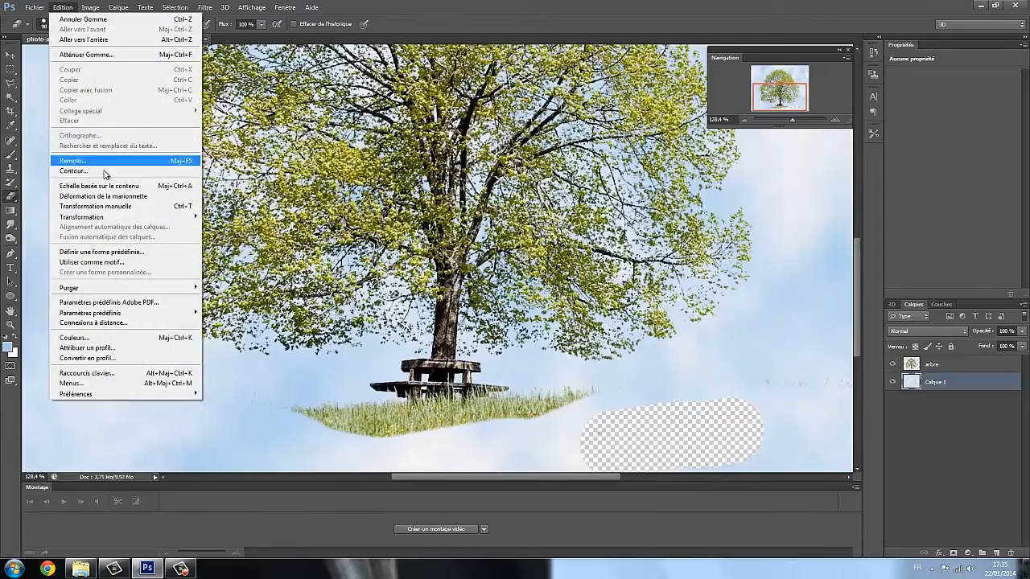
{"action": "left_click", "coordinate": [83, 40]}
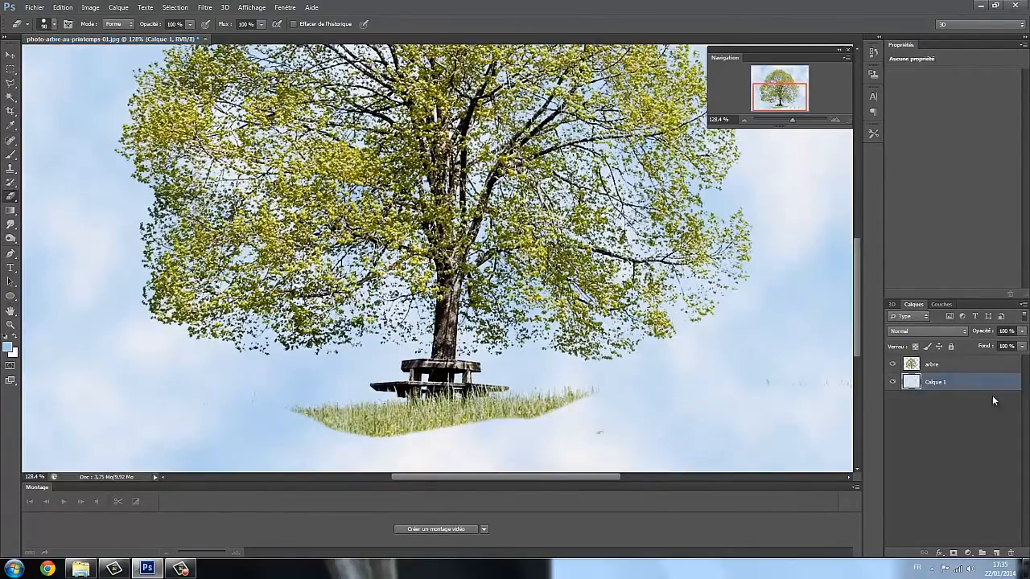
{"action": "left_click", "coordinate": [942, 368]}
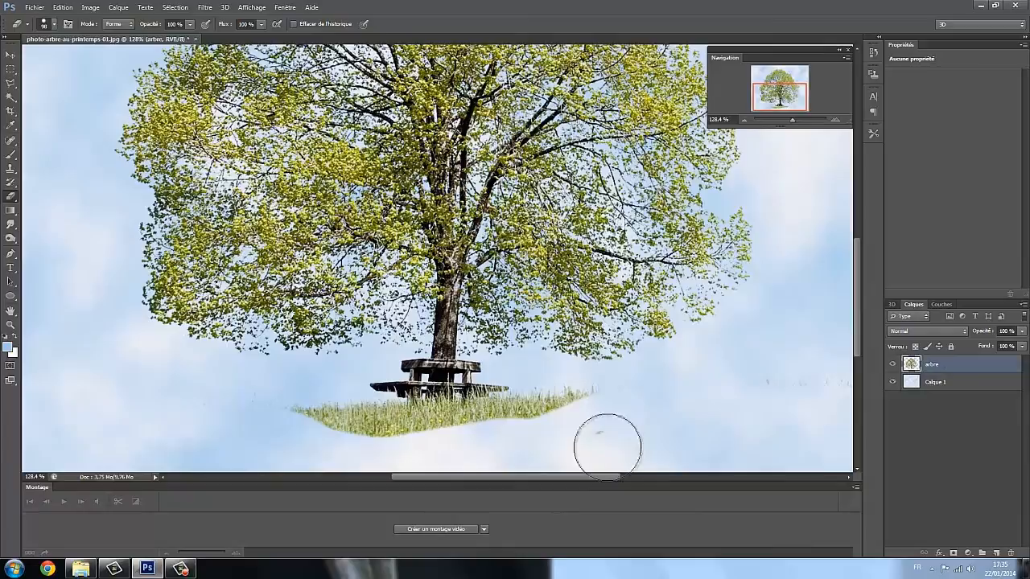
{"action": "mouse_move", "coordinate": [725, 418]}
{"action": "left_mouse_down"}
{"action": "mouse_move", "coordinate": [791, 373]}
{"action": "mouse_move", "coordinate": [832, 379]}
{"action": "left_mouse_up"}
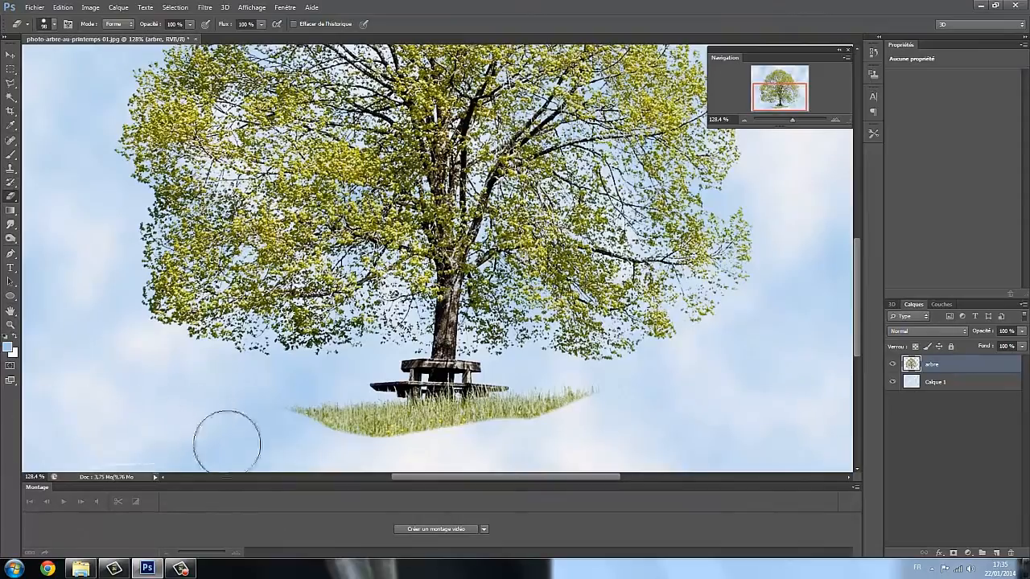
- Close the finished tree document without saving its changes
{"action": "mouse_move", "coordinate": [795, 121]}
{"action": "left_mouse_down"}
{"action": "mouse_move", "coordinate": [803, 118]}
{"action": "mouse_move", "coordinate": [790, 121]}
{"action": "left_mouse_up"}
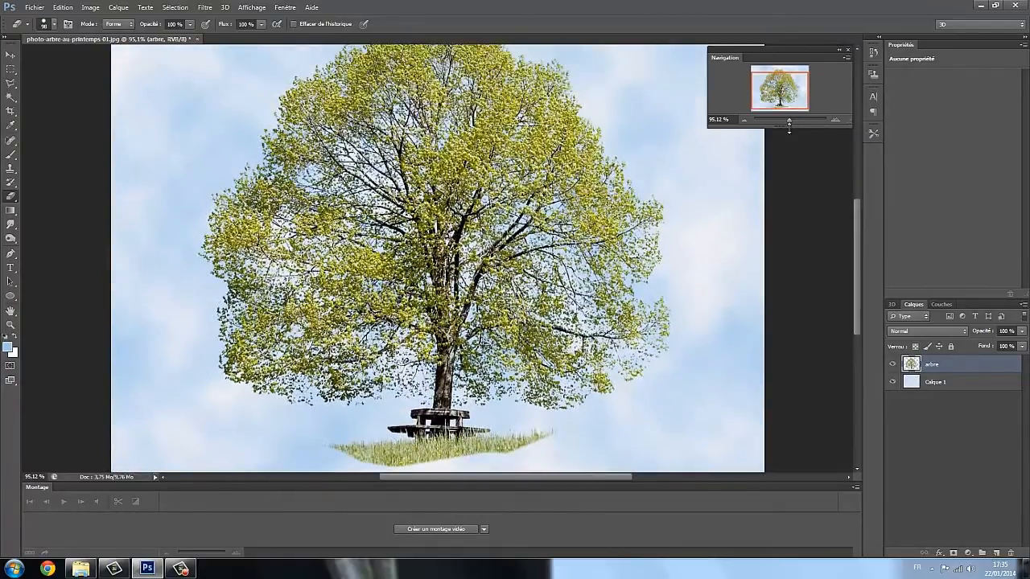
{"action": "left_click_drag", "start_coordinate": [789, 120], "coordinate": [787, 119]}
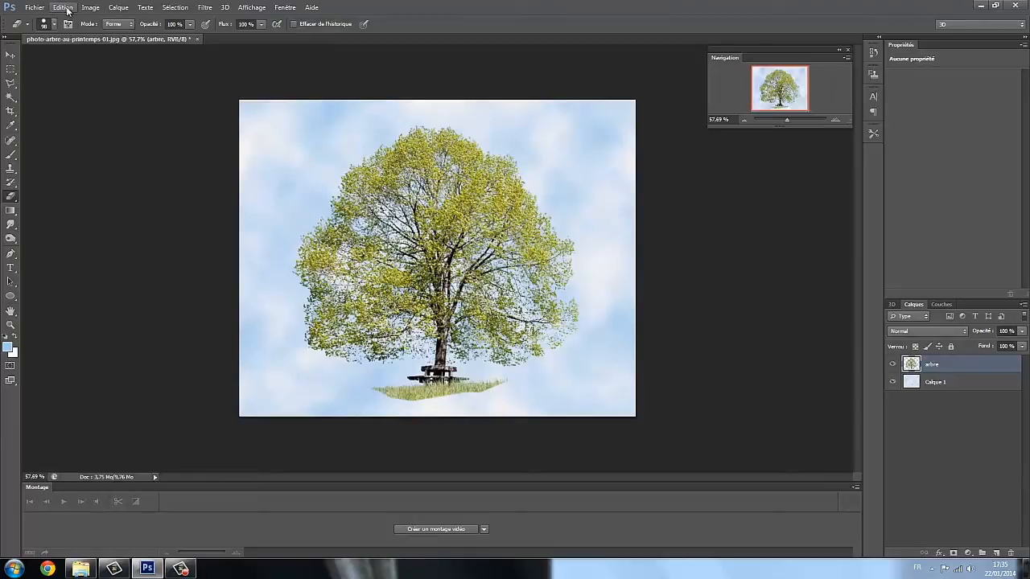
{"action": "left_click", "coordinate": [34, 8]}
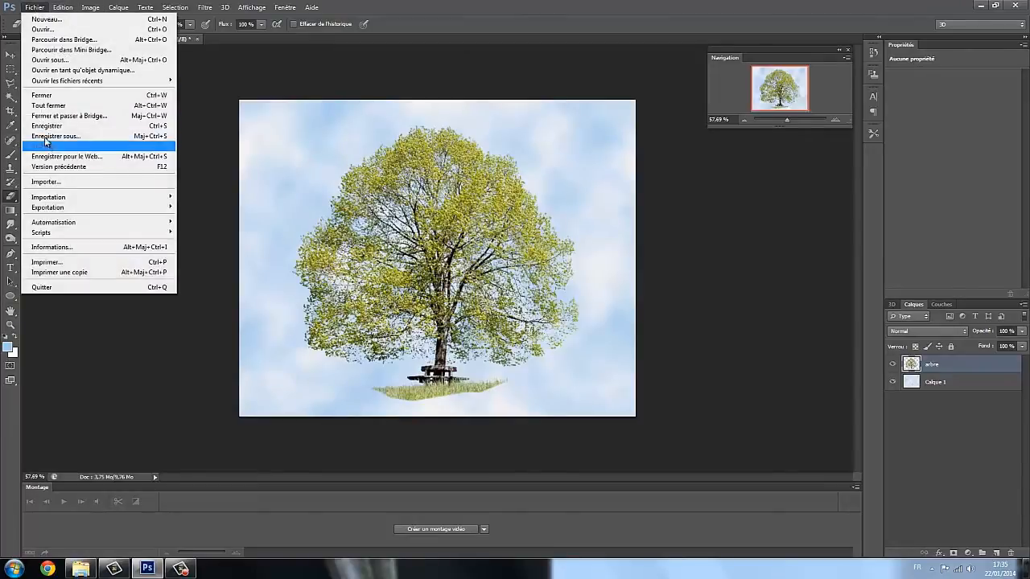
{"action": "left_click", "coordinate": [47, 101]}
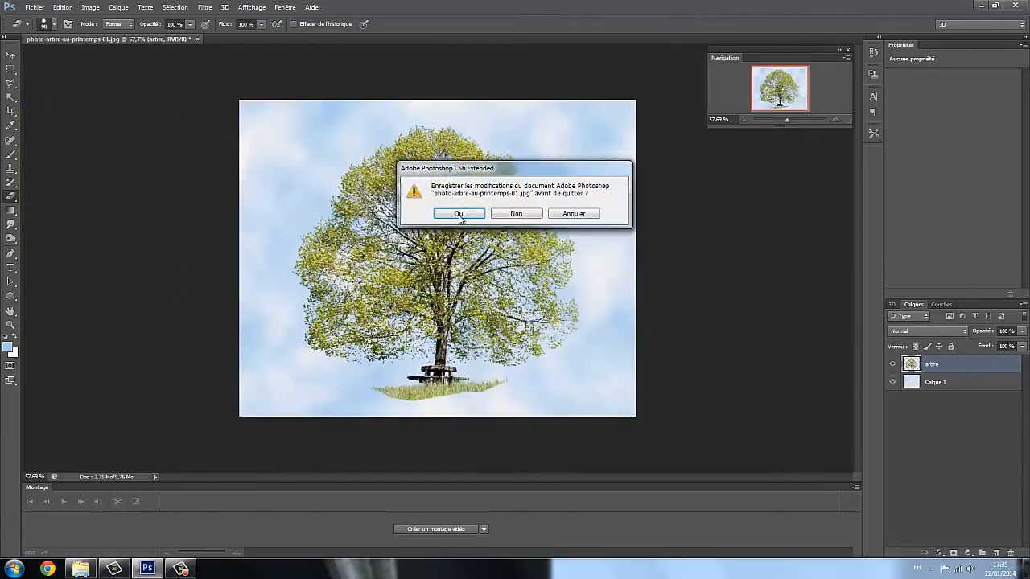
{"action": "left_click", "coordinate": [516, 213]}
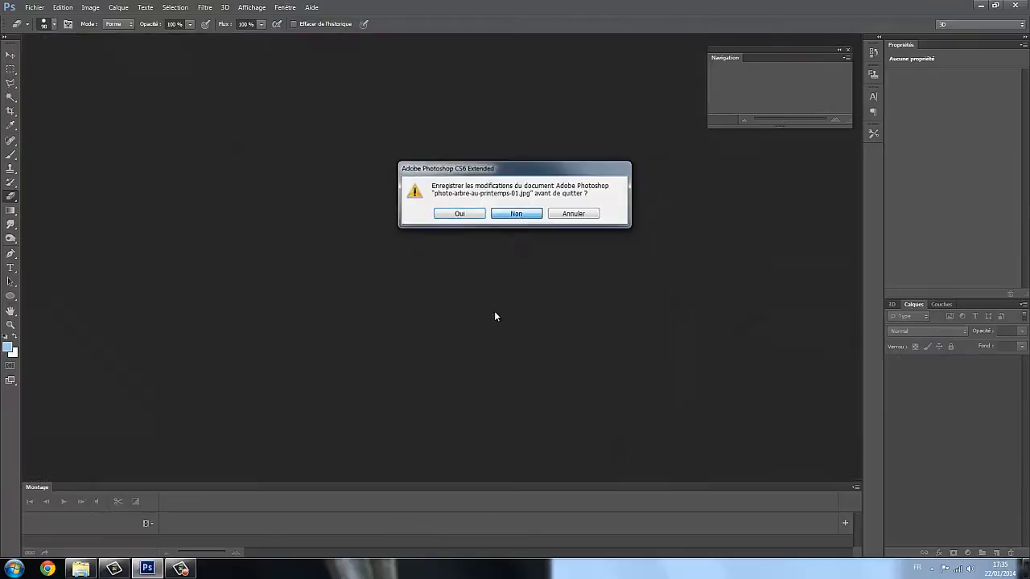
- Open the 729906-rose-mcgowan portrait from the atelier detourage folder in Photoshop and convert its locked background into a regular layer
{"action": "left_click", "coordinate": [78, 571]}
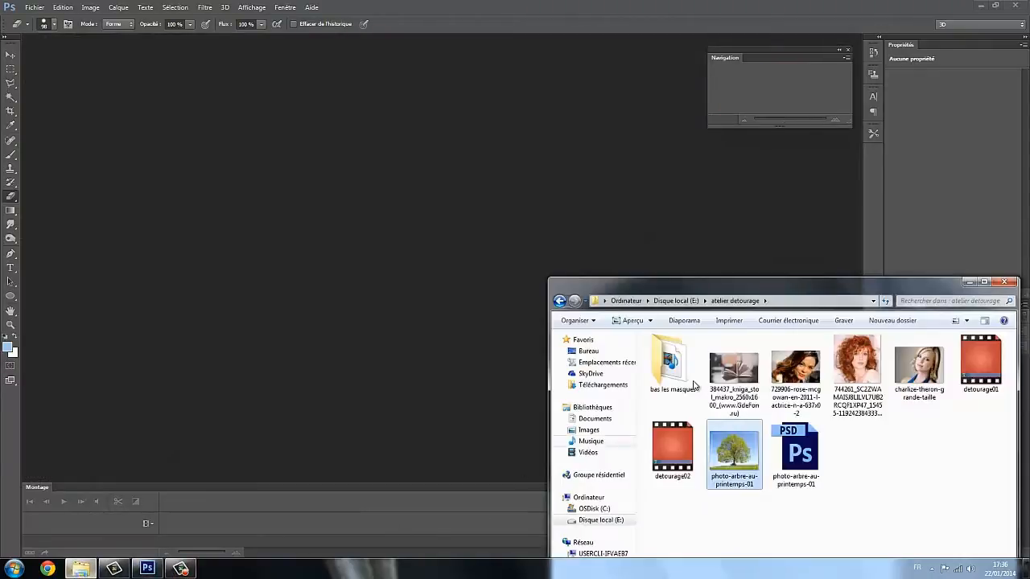
{"action": "left_click_drag", "start_coordinate": [796, 375], "coordinate": [465, 260]}
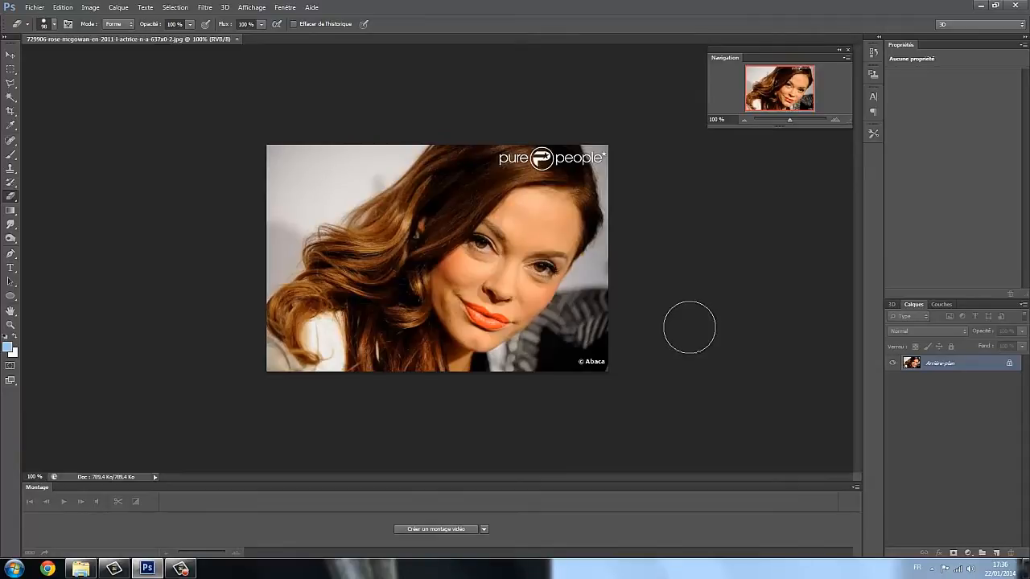
{"action": "double_click", "coordinate": [942, 364]}
{"action": "left_click", "coordinate": [453, 119]}
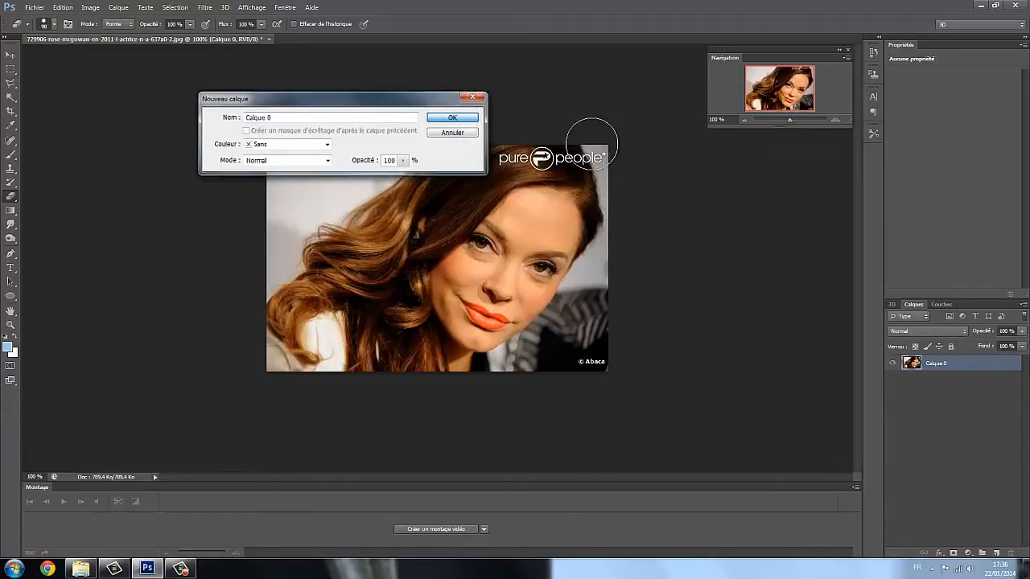
- Display only the Bleu channel of the portrait to judge the hair's contrast against the background
{"action": "left_click", "coordinate": [947, 304]}
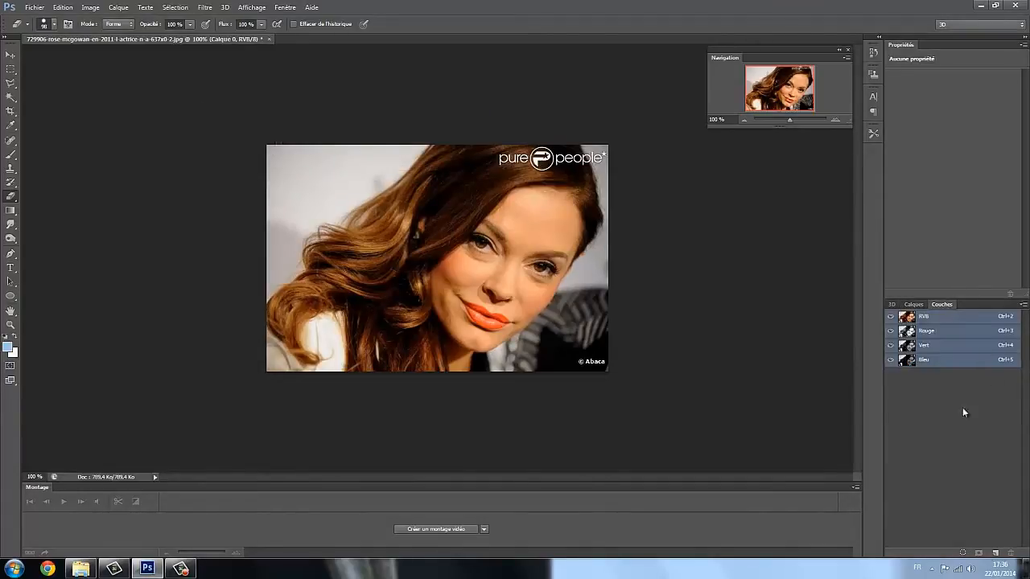
{"action": "left_click", "coordinate": [939, 362]}
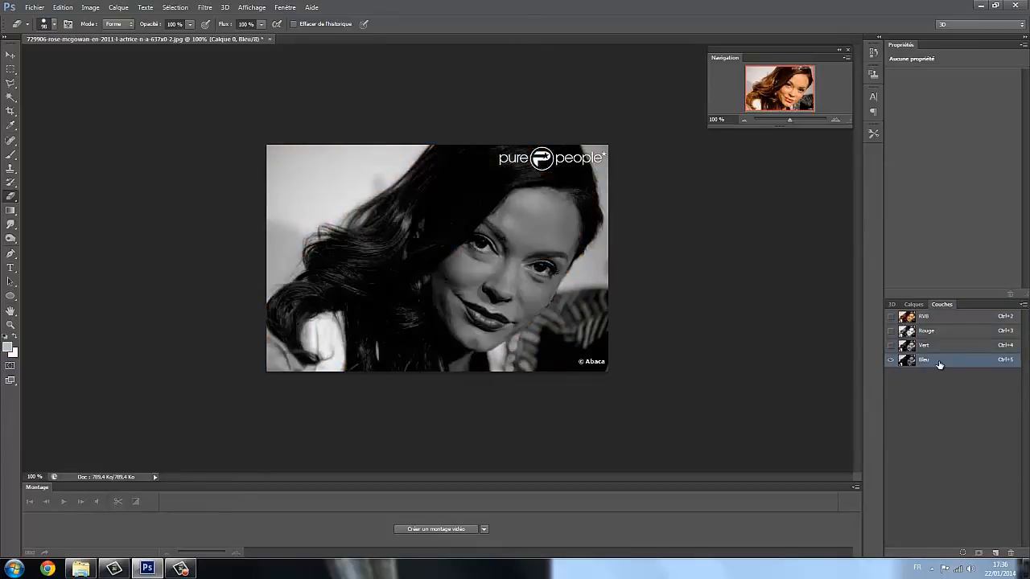
- Compare the hair contrast in the Vert, Rouge and Bleu channels, and duplicate the Bleu channel
{"action": "left_click", "coordinate": [940, 347]}
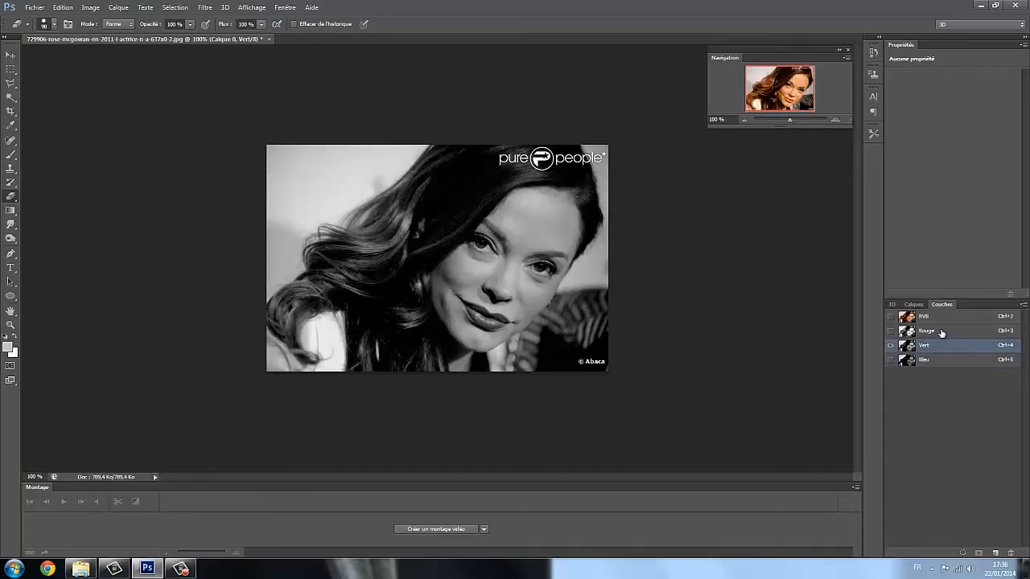
{"action": "left_click", "coordinate": [942, 333]}
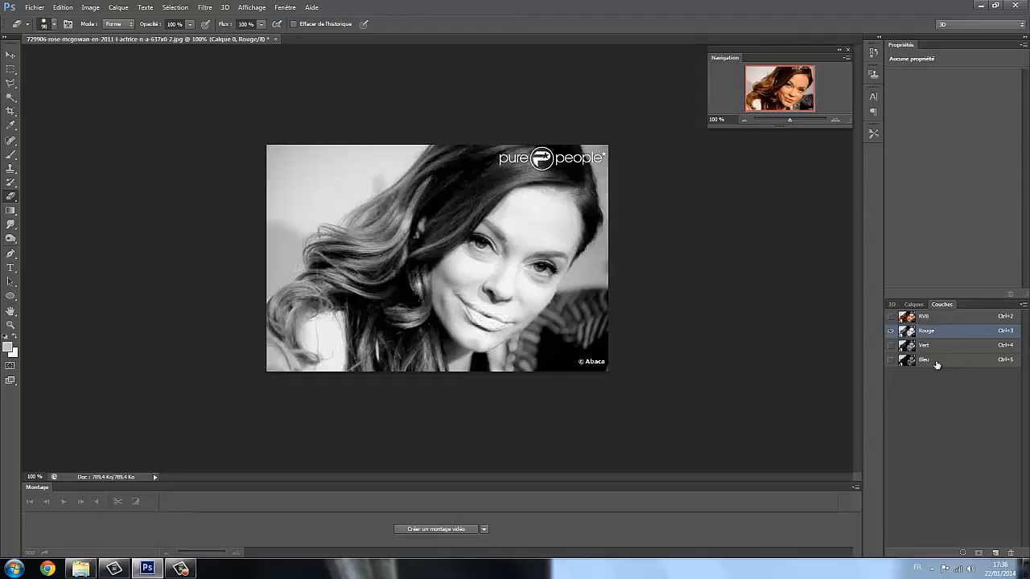
{"action": "left_click", "coordinate": [937, 363]}
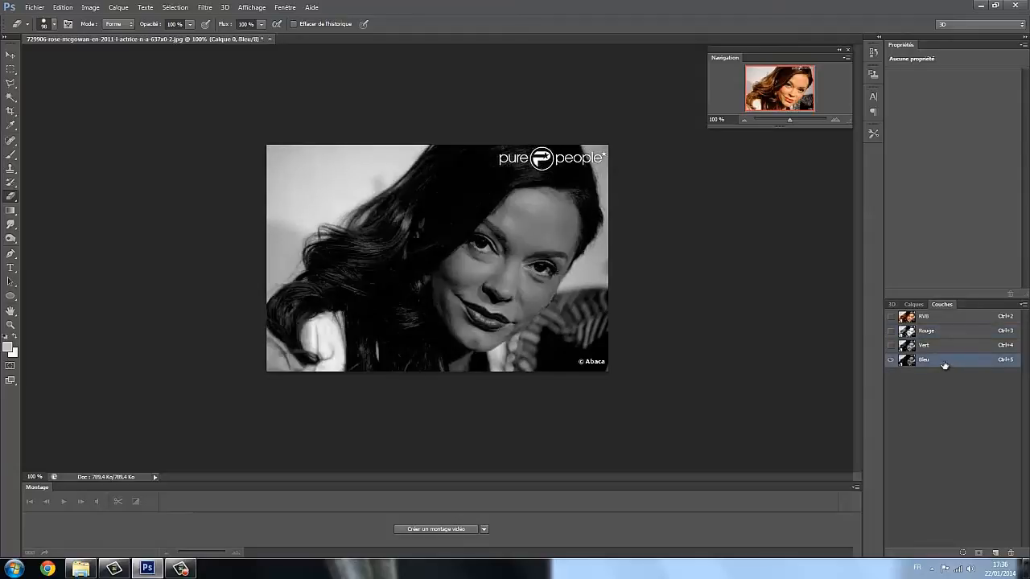
{"action": "left_click_drag", "start_coordinate": [944, 365], "coordinate": [996, 553]}
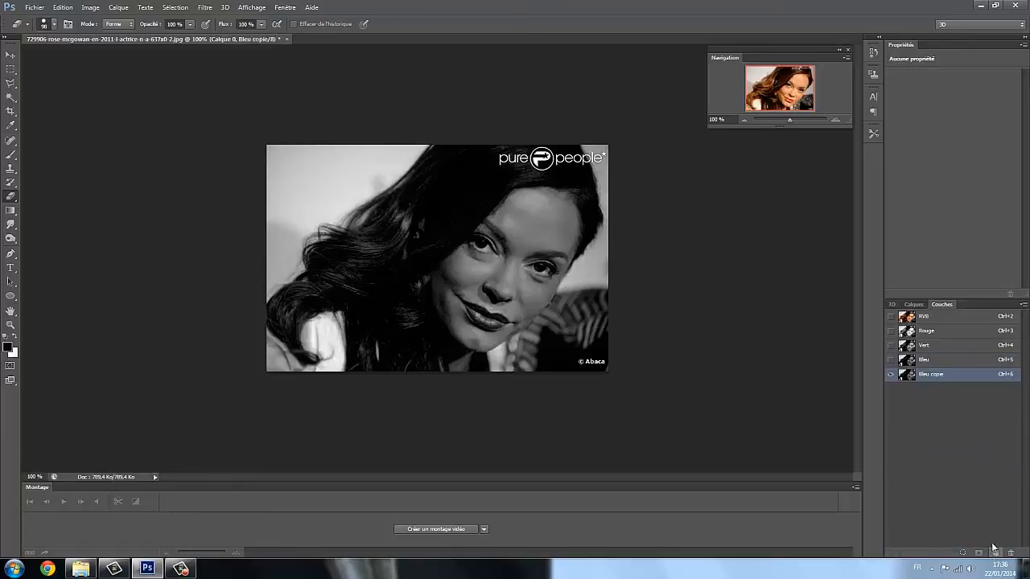
- Apply a Levels adjustment to the Bleu copie channel with input black at 42 and input white at 129
{"action": "left_click", "coordinate": [90, 7]}
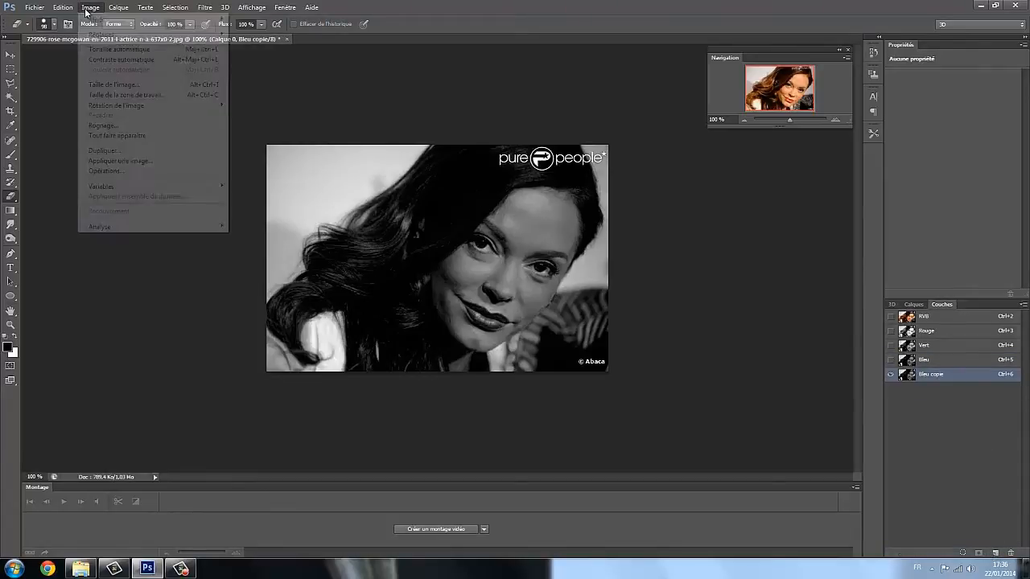
{"action": "mouse_move", "coordinate": [111, 37]}
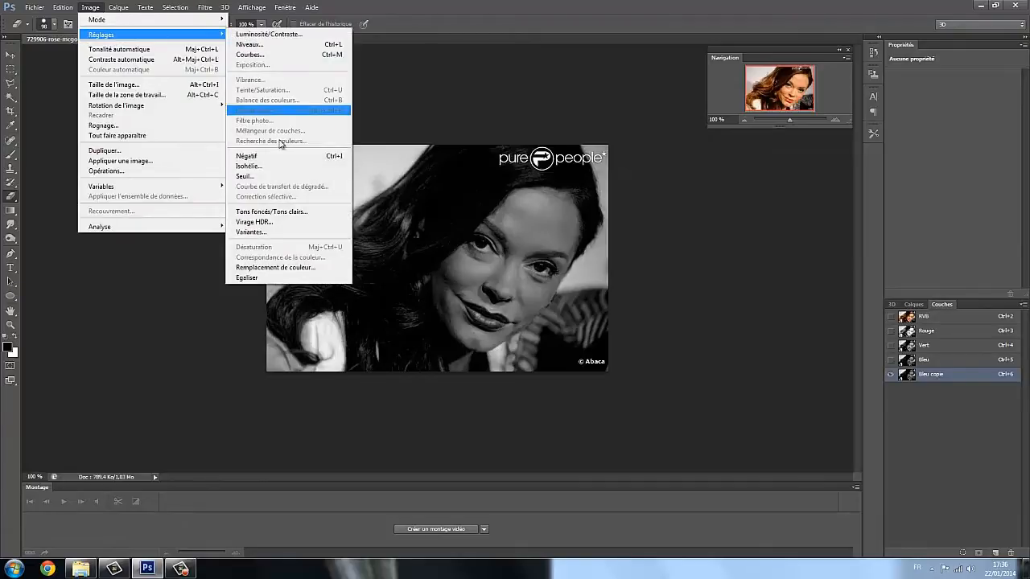
{"action": "left_click", "coordinate": [250, 44]}
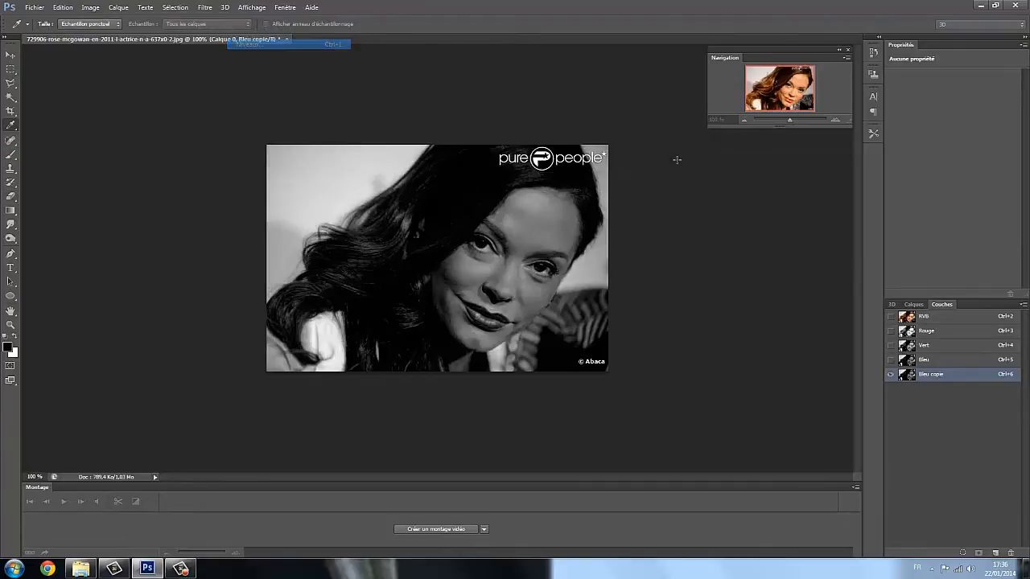
{"action": "left_click_drag", "start_coordinate": [823, 223], "coordinate": [799, 223]}
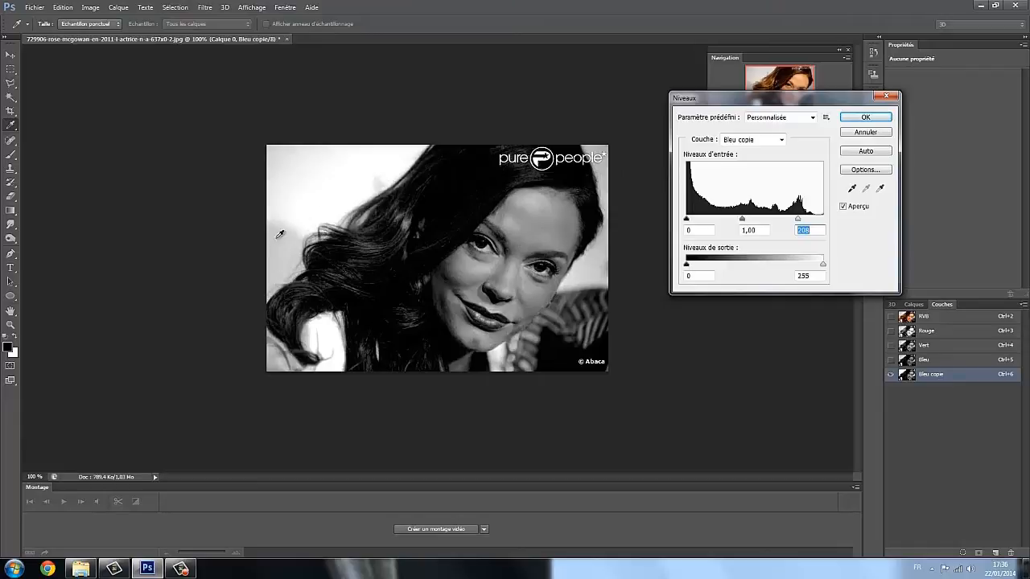
{"action": "left_click_drag", "start_coordinate": [690, 223], "coordinate": [699, 223]}
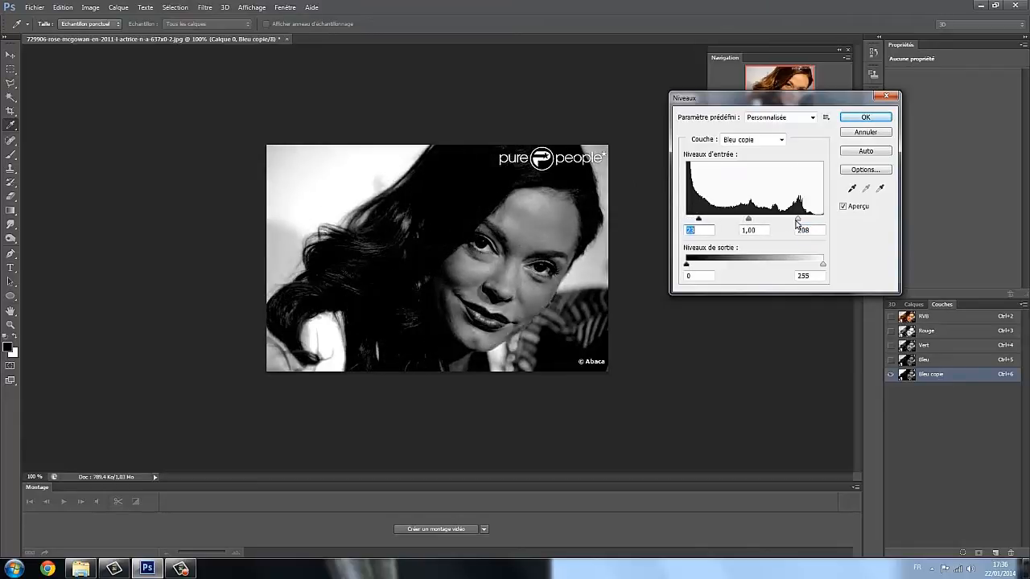
{"action": "left_click_drag", "start_coordinate": [796, 221], "coordinate": [771, 218]}
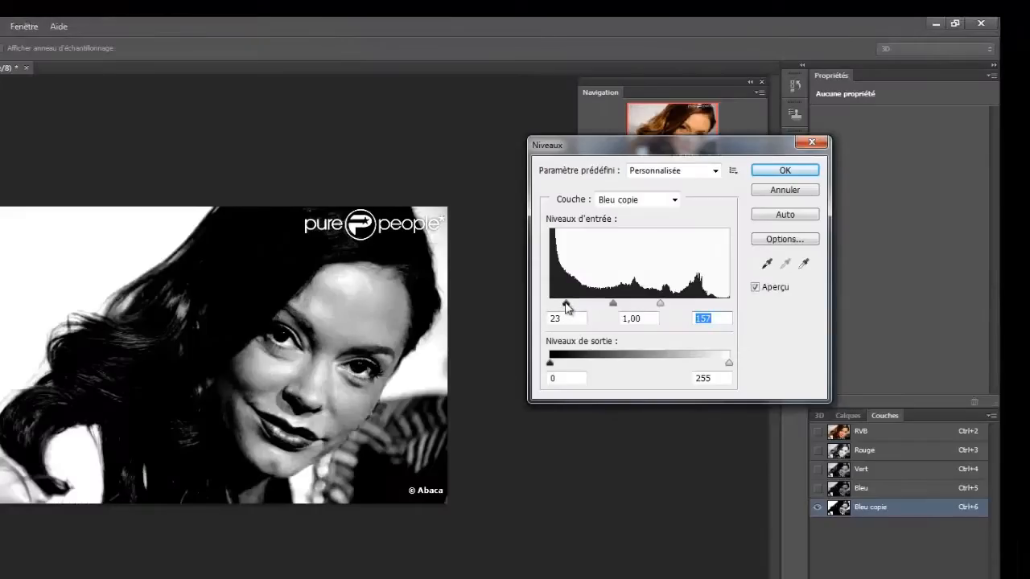
{"action": "left_click_drag", "start_coordinate": [567, 305], "coordinate": [580, 306]}
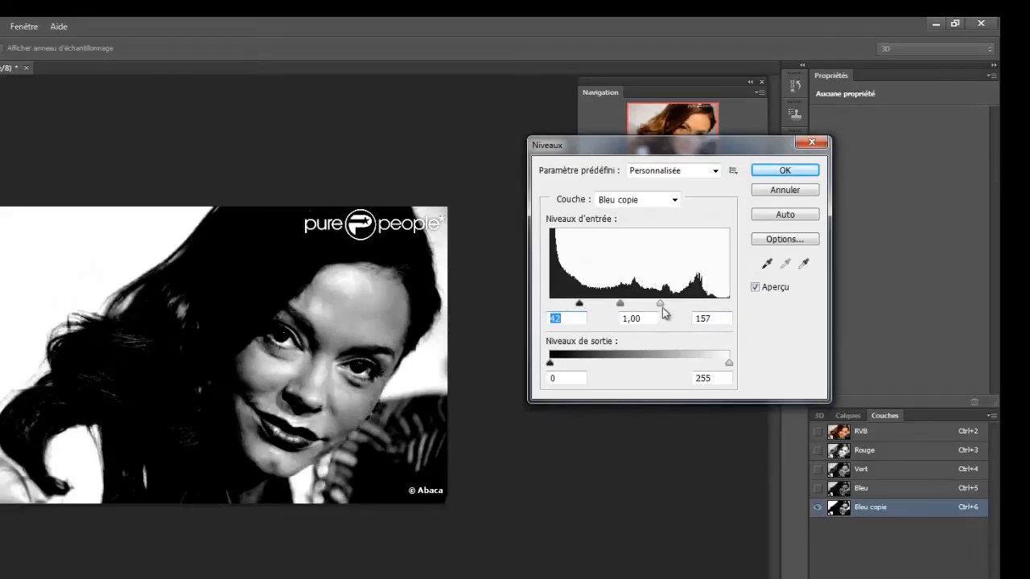
{"action": "left_click_drag", "start_coordinate": [660, 302], "coordinate": [641, 307]}
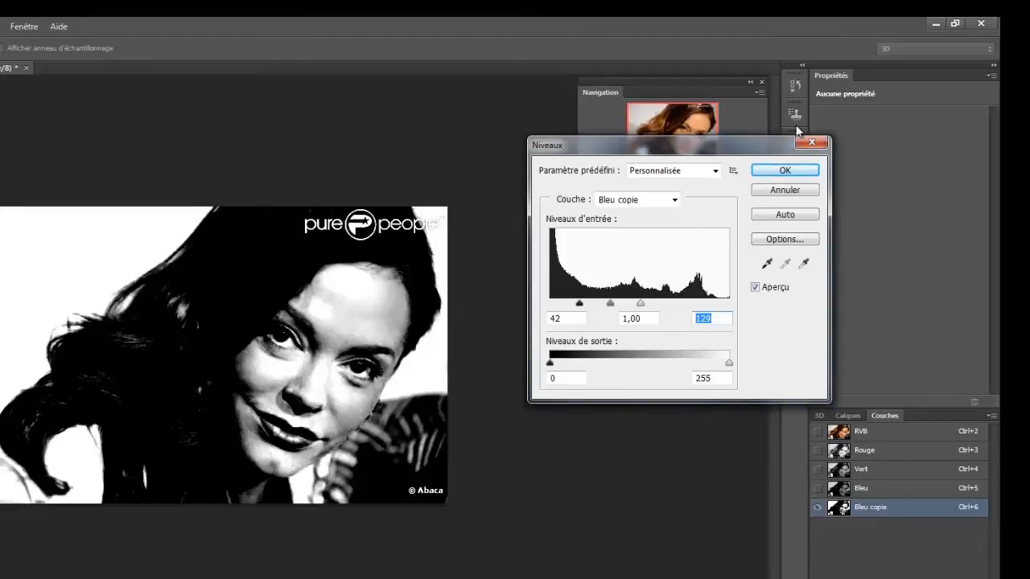
{"action": "left_click", "coordinate": [784, 171]}
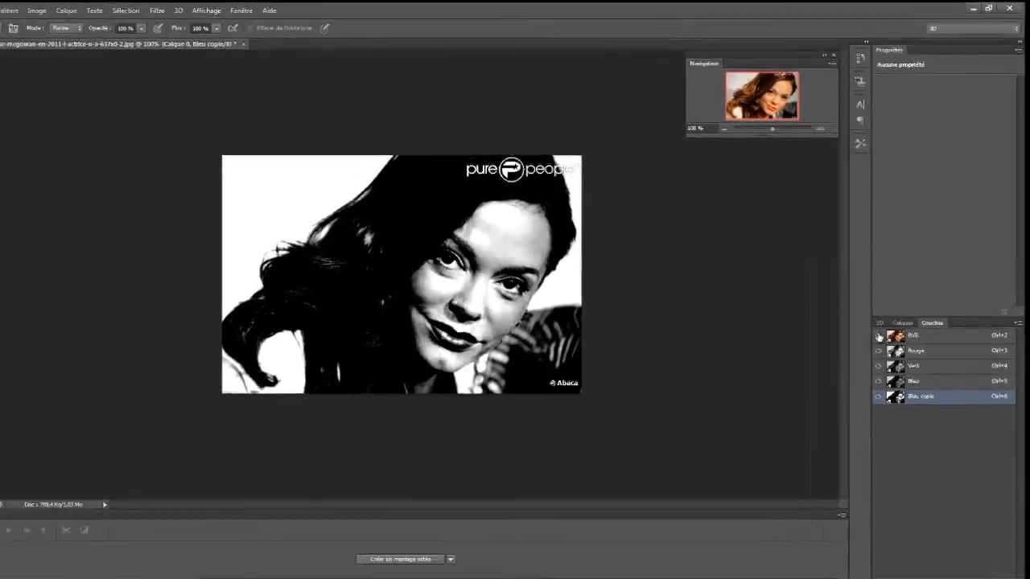
- Show the RVB composite in full color, hide the Bleu copie channel, and return to the layer list
{"action": "left_click", "coordinate": [817, 431]}
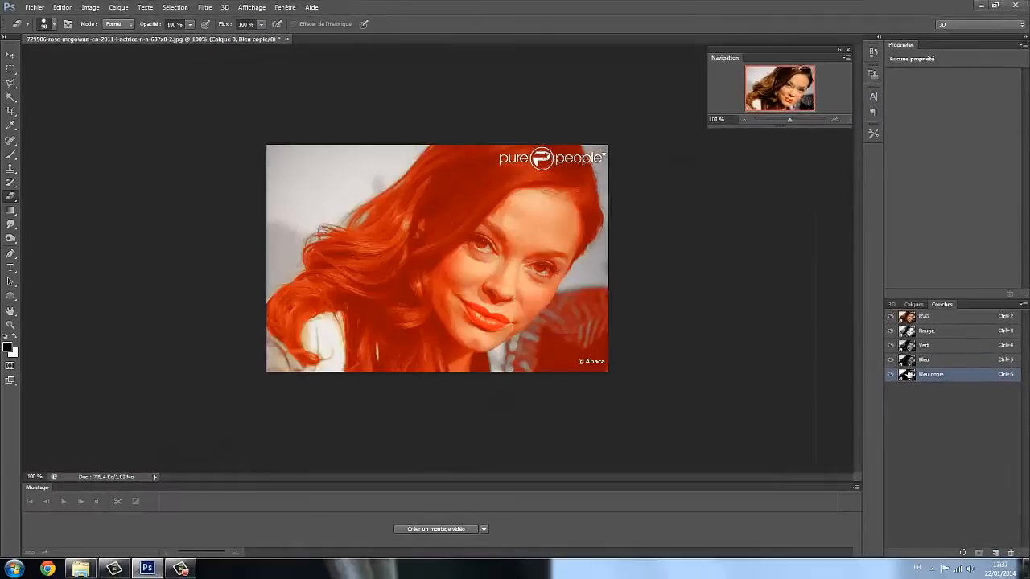
{"action": "left_click", "coordinate": [890, 374]}
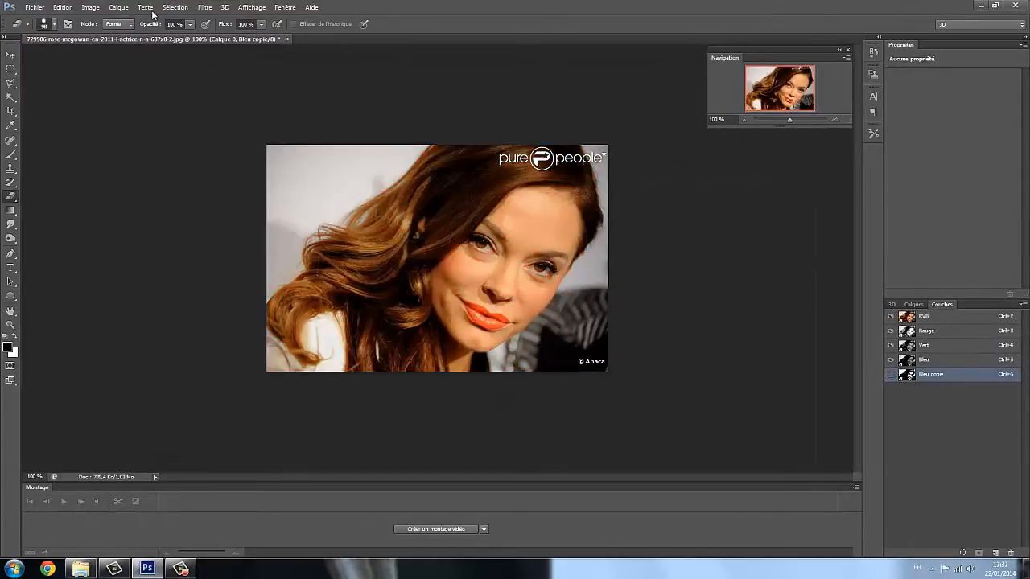
{"action": "left_click", "coordinate": [914, 304]}
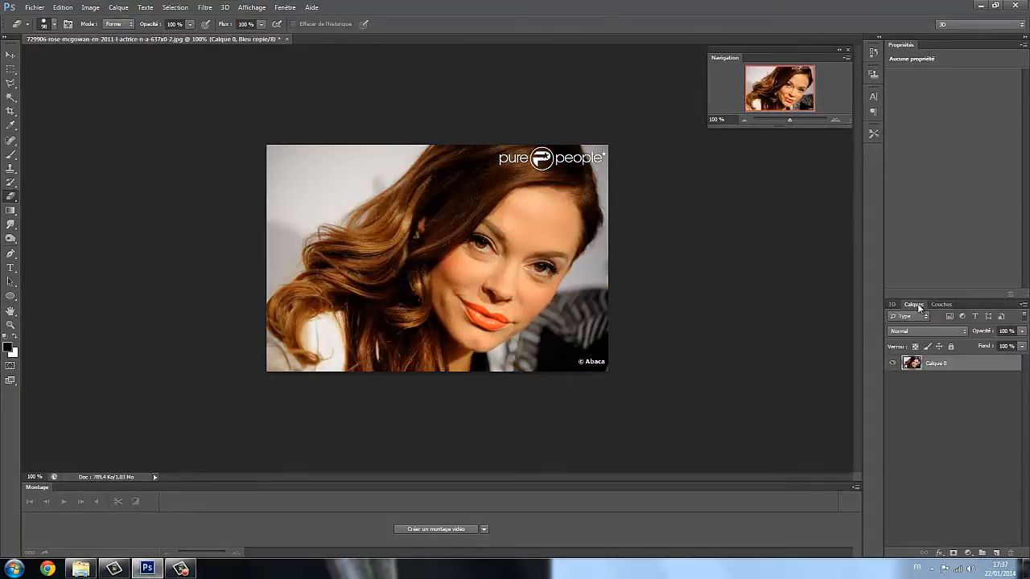
- Load the Bleu copie channel as a new selection, invert it, and turn it into a layer mask on Calque 0
{"action": "left_click", "coordinate": [175, 7]}
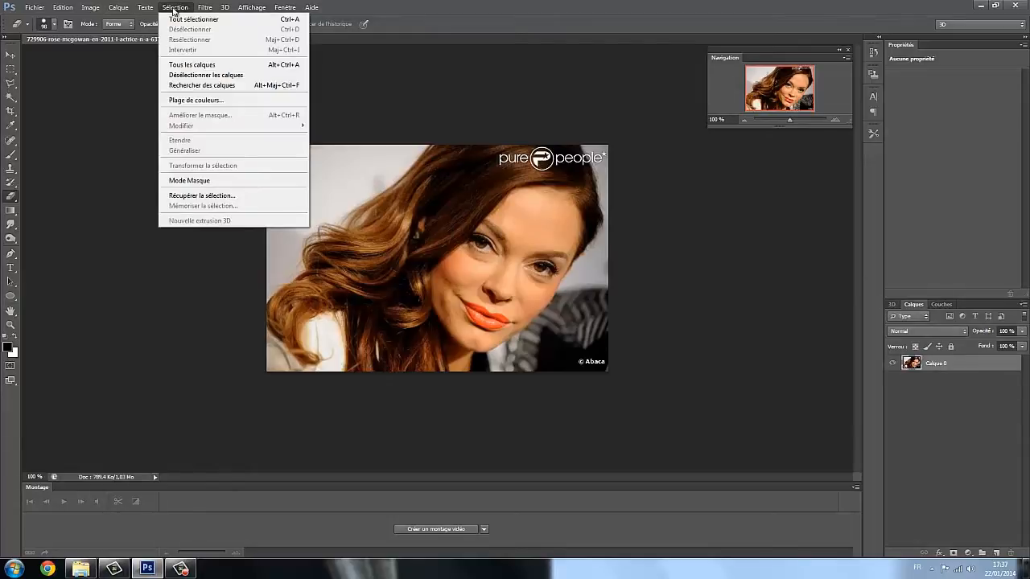
{"action": "left_click", "coordinate": [204, 195]}
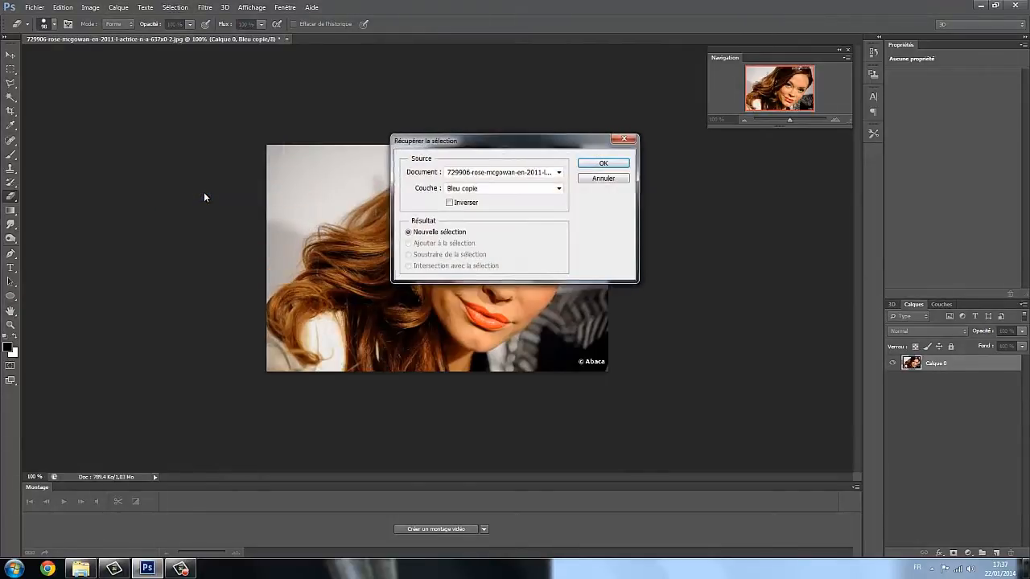
{"action": "left_click", "coordinate": [588, 164]}
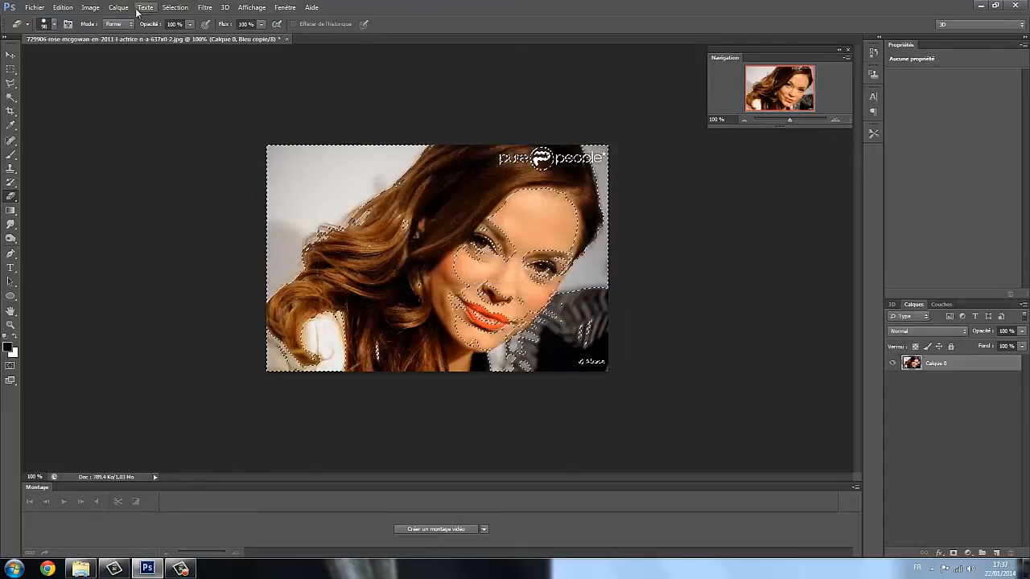
{"action": "left_click", "coordinate": [175, 7]}
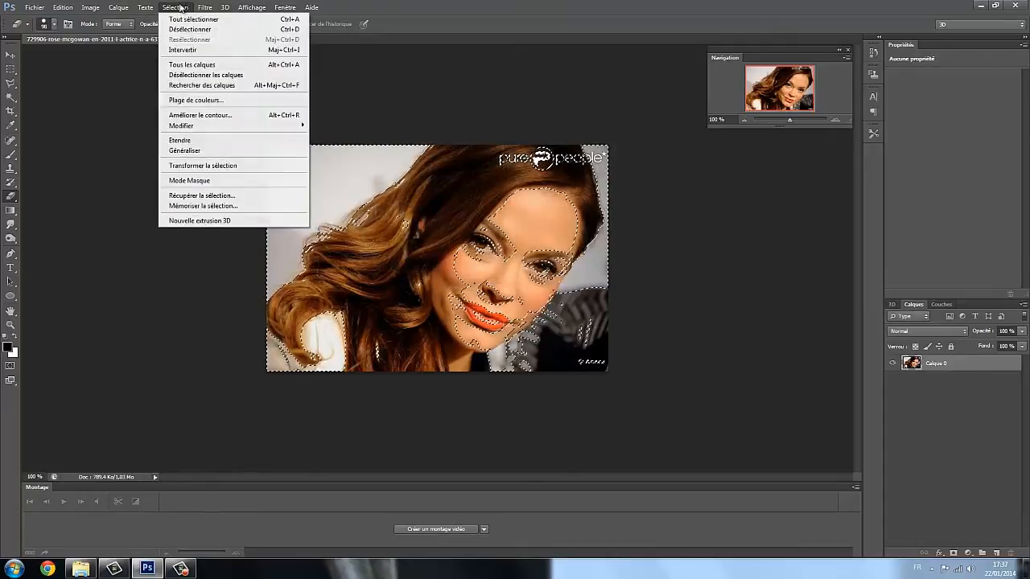
{"action": "left_click", "coordinate": [190, 53]}
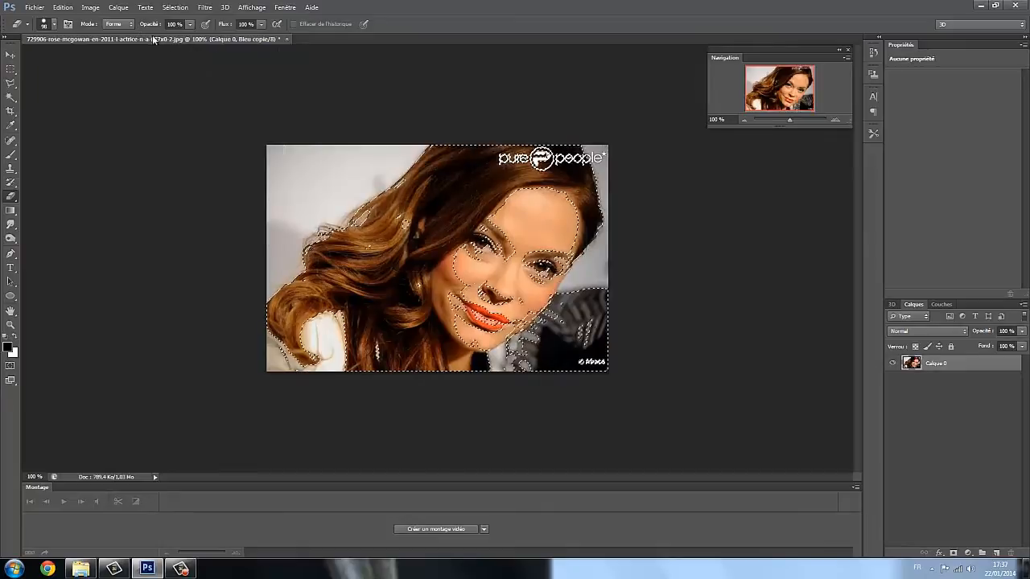
{"action": "left_click", "coordinate": [953, 554]}
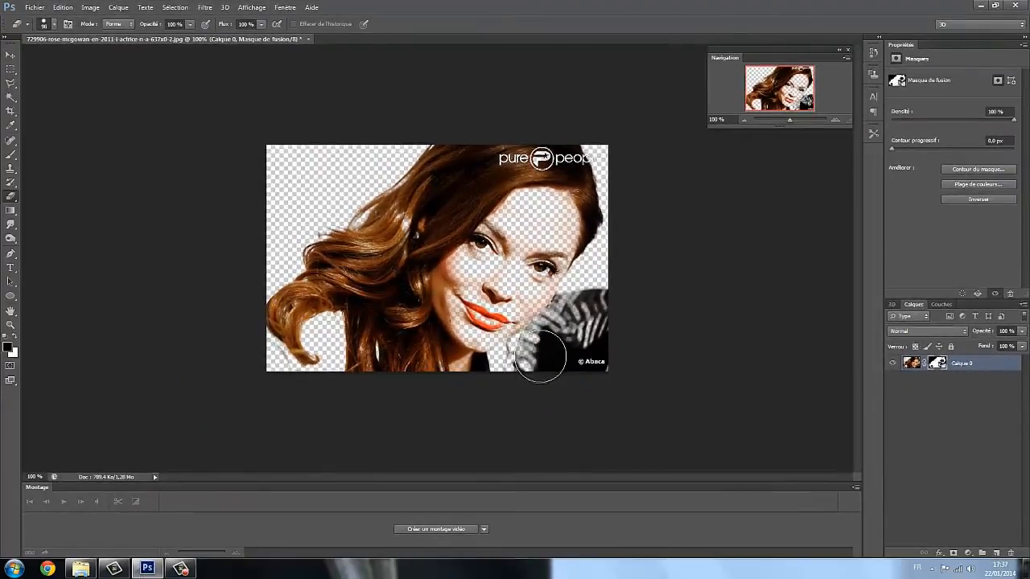
- Paint white on the Calque 0 mask with the Brush to restore the woman's face and the clothing beneath her hair
{"action": "left_click_drag", "start_coordinate": [534, 356], "coordinate": [554, 352]}
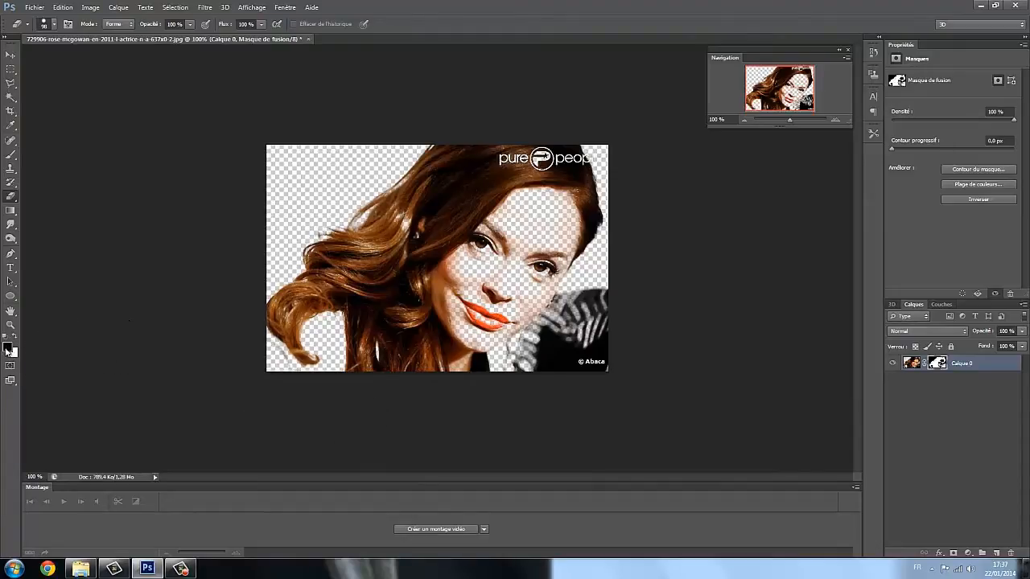
{"action": "key", "text": "x"}
{"action": "left_click", "coordinate": [11, 156]}
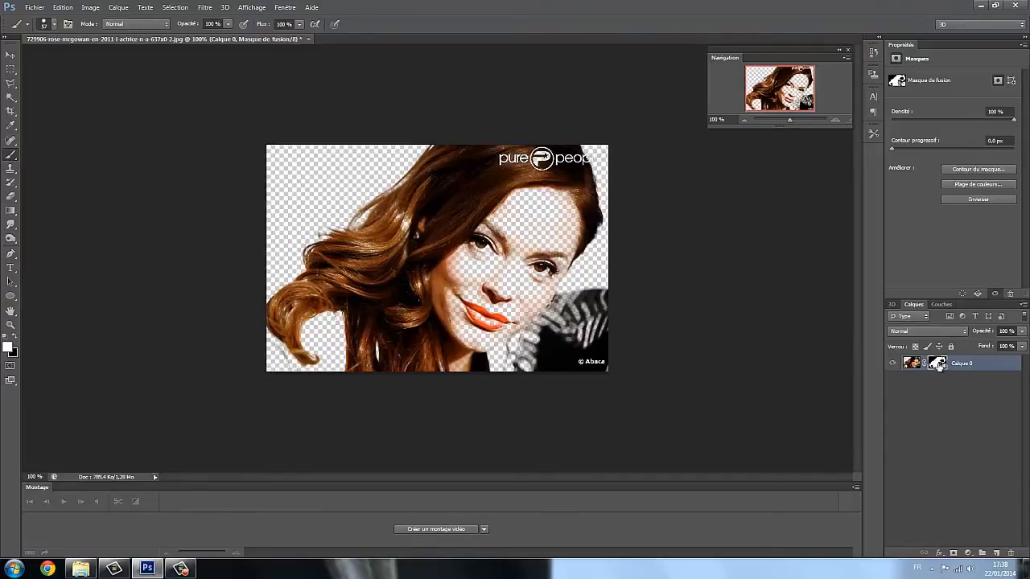
{"action": "mouse_move", "coordinate": [533, 201]}
{"action": "left_mouse_down"}
{"action": "mouse_move", "coordinate": [498, 223]}
{"action": "mouse_move", "coordinate": [523, 200]}
{"action": "mouse_move", "coordinate": [550, 210]}
{"action": "mouse_move", "coordinate": [520, 259]}
{"action": "mouse_move", "coordinate": [535, 223]}
{"action": "mouse_move", "coordinate": [513, 251]}
{"action": "mouse_move", "coordinate": [529, 224]}
{"action": "mouse_move", "coordinate": [529, 235]}
{"action": "mouse_move", "coordinate": [555, 210]}
{"action": "mouse_move", "coordinate": [568, 226]}
{"action": "mouse_move", "coordinate": [546, 200]}
{"action": "mouse_move", "coordinate": [473, 250]}
{"action": "mouse_move", "coordinate": [458, 272]}
{"action": "mouse_move", "coordinate": [493, 249]}
{"action": "mouse_move", "coordinate": [472, 287]}
{"action": "mouse_move", "coordinate": [485, 276]}
{"action": "mouse_move", "coordinate": [513, 296]}
{"action": "mouse_move", "coordinate": [522, 275]}
{"action": "mouse_move", "coordinate": [498, 317]}
{"action": "mouse_move", "coordinate": [518, 310]}
{"action": "mouse_move", "coordinate": [563, 235]}
{"action": "mouse_move", "coordinate": [464, 285]}
{"action": "mouse_move", "coordinate": [448, 307]}
{"action": "mouse_move", "coordinate": [466, 326]}
{"action": "mouse_move", "coordinate": [486, 326]}
{"action": "mouse_move", "coordinate": [470, 334]}
{"action": "mouse_move", "coordinate": [511, 347]}
{"action": "mouse_move", "coordinate": [462, 358]}
{"action": "mouse_move", "coordinate": [573, 352]}
{"action": "mouse_move", "coordinate": [577, 336]}
{"action": "mouse_move", "coordinate": [525, 325]}
{"action": "mouse_move", "coordinate": [566, 319]}
{"action": "mouse_move", "coordinate": [538, 305]}
{"action": "mouse_move", "coordinate": [495, 332]}
{"action": "mouse_move", "coordinate": [391, 353]}
{"action": "mouse_move", "coordinate": [350, 333]}
{"action": "left_mouse_up"}
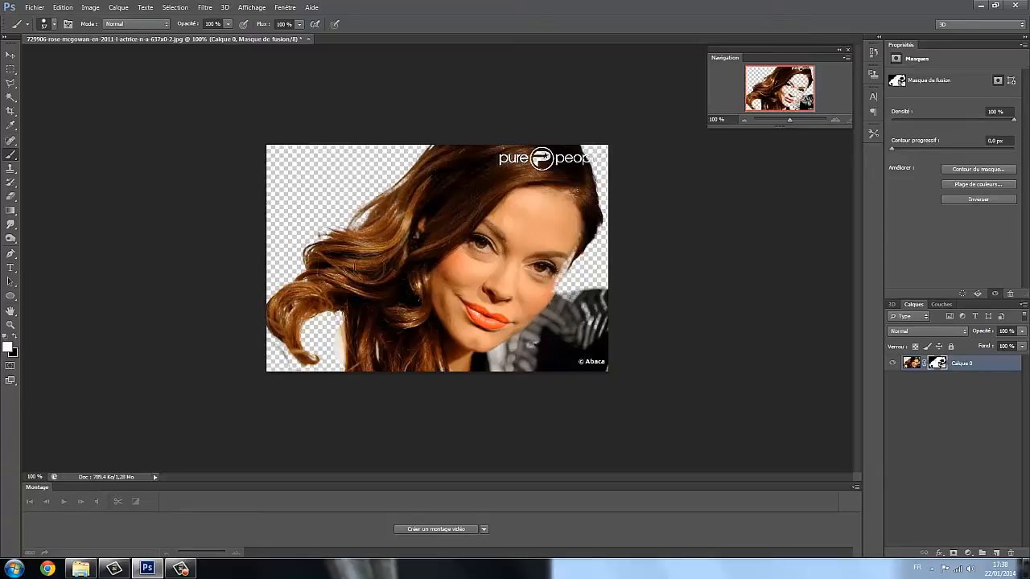
{"action": "mouse_move", "coordinate": [320, 299]}
{"action": "left_mouse_down"}
{"action": "mouse_move", "coordinate": [309, 328]}
{"action": "mouse_move", "coordinate": [307, 302]}
{"action": "mouse_move", "coordinate": [290, 312]}
{"action": "mouse_move", "coordinate": [332, 340]}
{"action": "mouse_move", "coordinate": [328, 322]}
{"action": "mouse_move", "coordinate": [336, 342]}
{"action": "mouse_move", "coordinate": [327, 325]}
{"action": "mouse_move", "coordinate": [319, 342]}
{"action": "mouse_move", "coordinate": [314, 331]}
{"action": "mouse_move", "coordinate": [330, 357]}
{"action": "mouse_move", "coordinate": [285, 366]}
{"action": "mouse_move", "coordinate": [283, 346]}
{"action": "mouse_move", "coordinate": [272, 363]}
{"action": "mouse_move", "coordinate": [283, 350]}
{"action": "mouse_move", "coordinate": [304, 367]}
{"action": "mouse_move", "coordinate": [392, 352]}
{"action": "mouse_move", "coordinate": [379, 328]}
{"action": "mouse_move", "coordinate": [408, 294]}
{"action": "mouse_move", "coordinate": [394, 331]}
{"action": "mouse_move", "coordinate": [420, 278]}
{"action": "mouse_move", "coordinate": [403, 349]}
{"action": "mouse_move", "coordinate": [442, 375]}
{"action": "mouse_move", "coordinate": [409, 374]}
{"action": "mouse_move", "coordinate": [492, 372]}
{"action": "left_mouse_up"}
- Reduce the brush to 19 px and paint white on the mask along the face contour and the striped shoulder
{"action": "left_click_drag", "start_coordinate": [794, 121], "coordinate": [779, 94]}
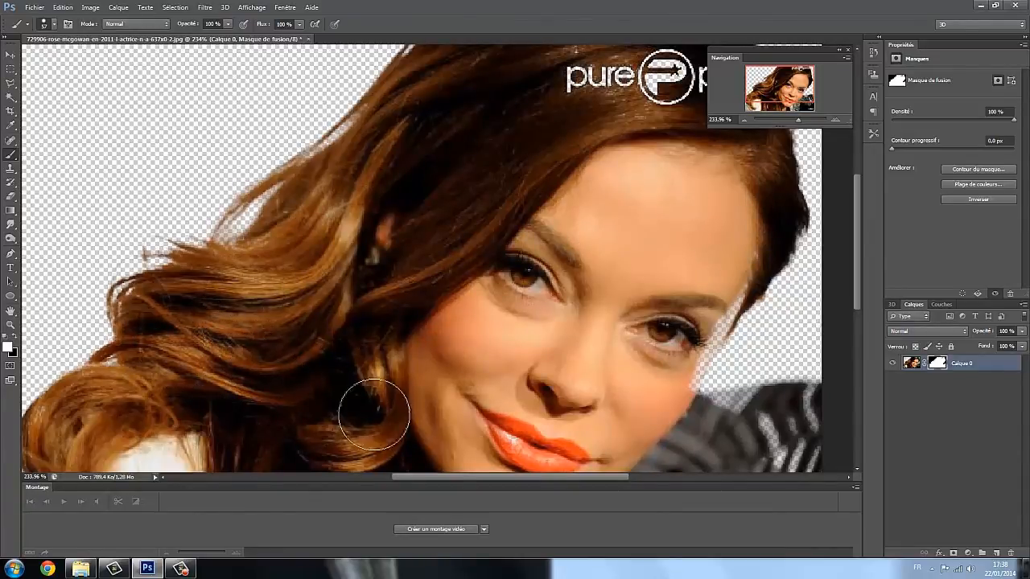
{"action": "left_click", "coordinate": [54, 25]}
{"action": "left_click_drag", "start_coordinate": [39, 56], "coordinate": [36, 59]}
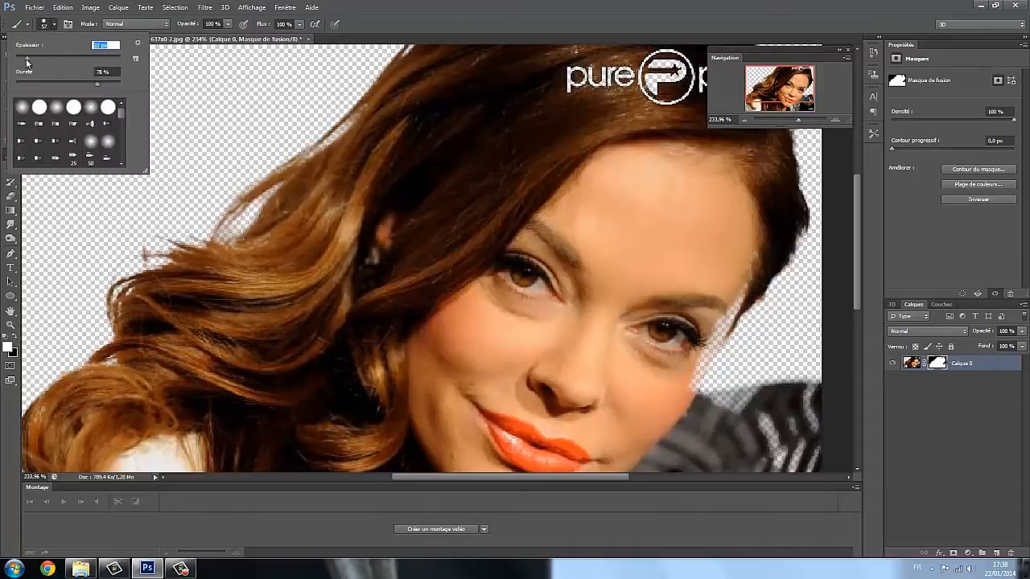
{"action": "left_click", "coordinate": [747, 257]}
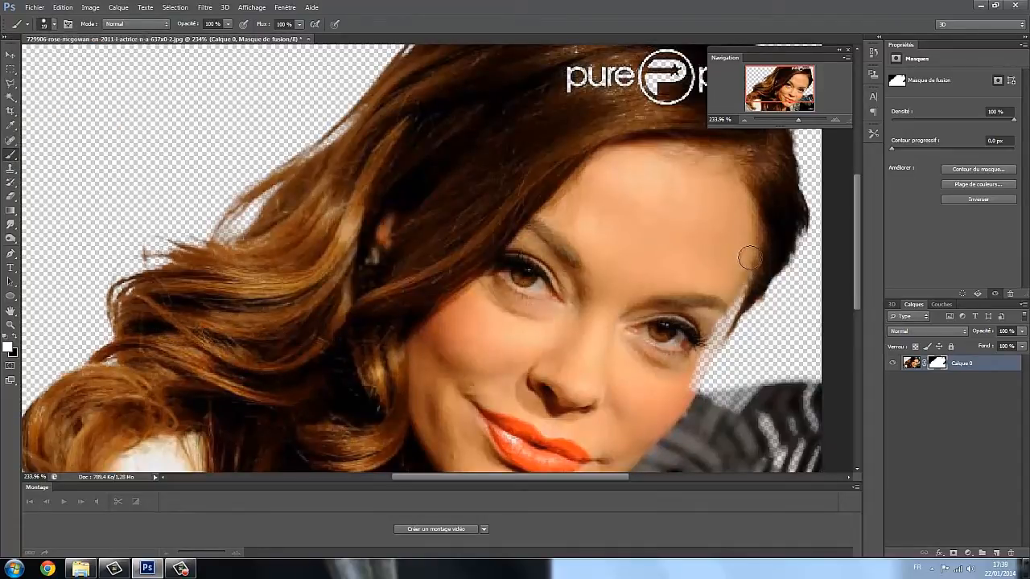
{"action": "left_click_drag", "start_coordinate": [740, 288], "coordinate": [684, 396]}
{"action": "mouse_move", "coordinate": [757, 421]}
{"action": "left_mouse_down"}
{"action": "mouse_move", "coordinate": [778, 462]}
{"action": "mouse_move", "coordinate": [779, 437]}
{"action": "mouse_move", "coordinate": [805, 445]}
{"action": "mouse_move", "coordinate": [812, 401]}
{"action": "left_mouse_up"}
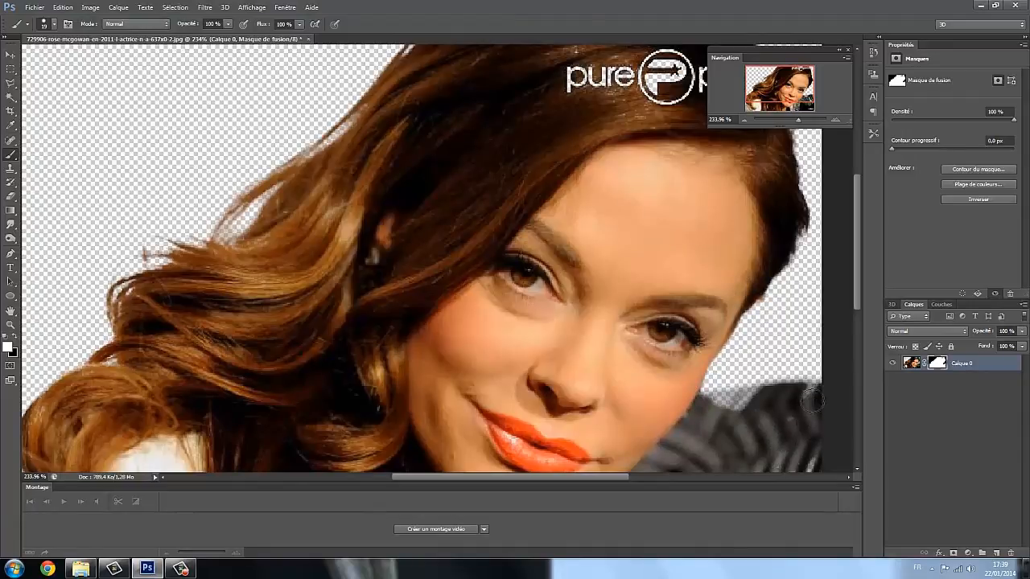
{"action": "mouse_move", "coordinate": [738, 409]}
{"action": "left_mouse_down"}
{"action": "mouse_move", "coordinate": [706, 410]}
{"action": "mouse_move", "coordinate": [769, 399]}
{"action": "left_mouse_up"}
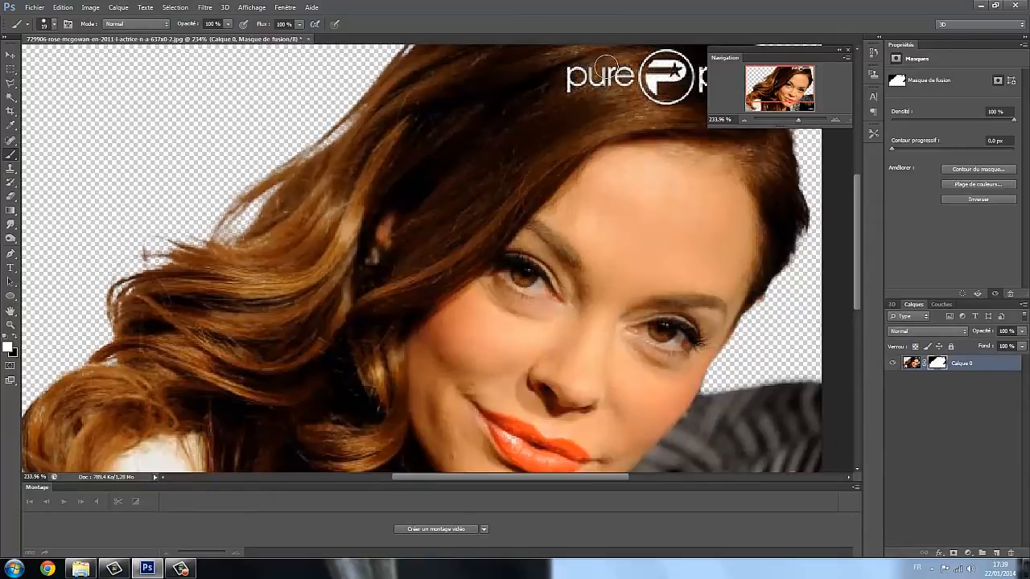
- Inspect the lower hair and clothing up close and the whole portrait cutout for remaining mask gaps
{"action": "left_click_drag", "start_coordinate": [826, 59], "coordinate": [448, 73]}
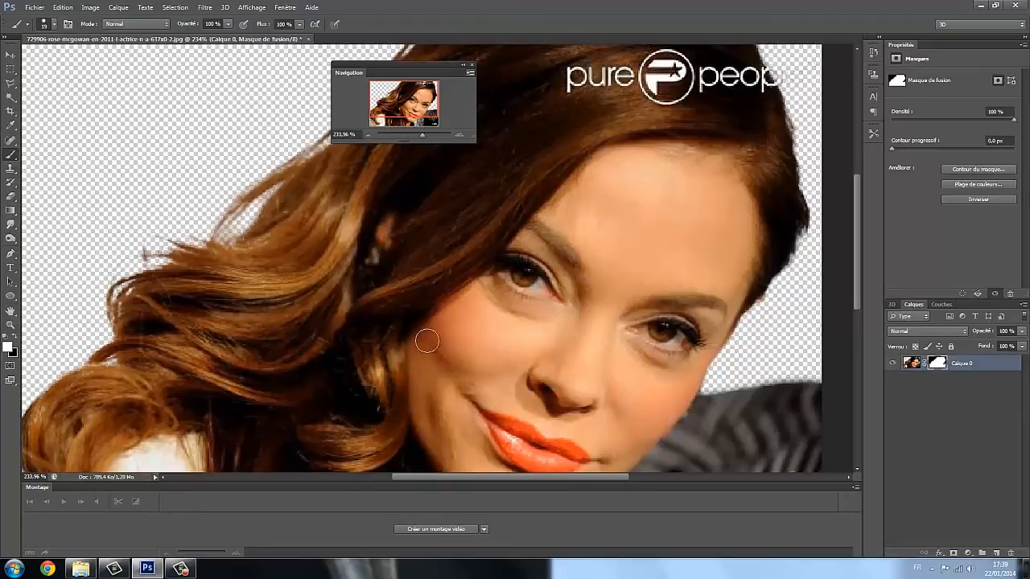
{"action": "left_click_drag", "start_coordinate": [422, 134], "coordinate": [400, 123]}
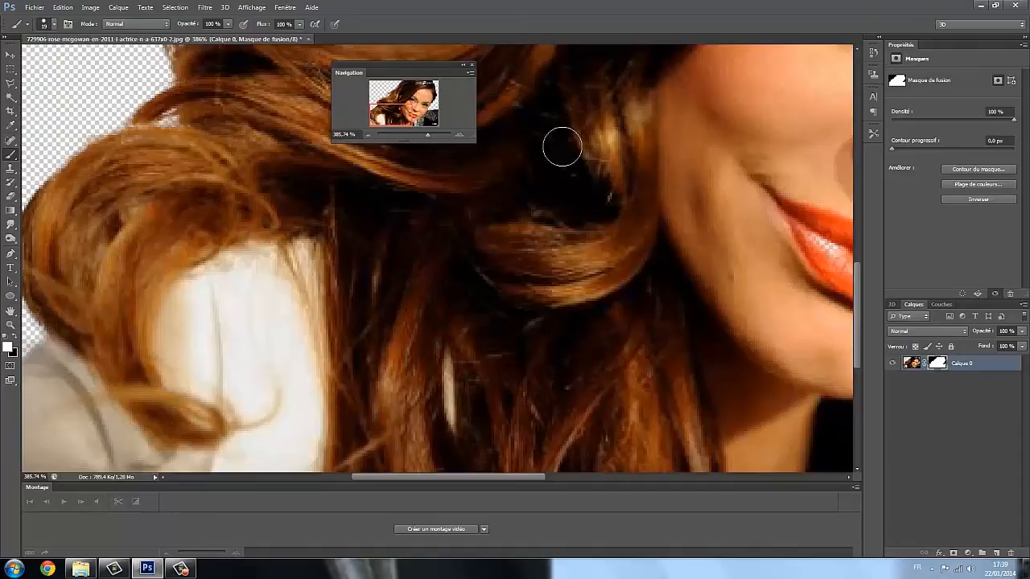
{"action": "left_click_drag", "start_coordinate": [426, 138], "coordinate": [414, 138]}
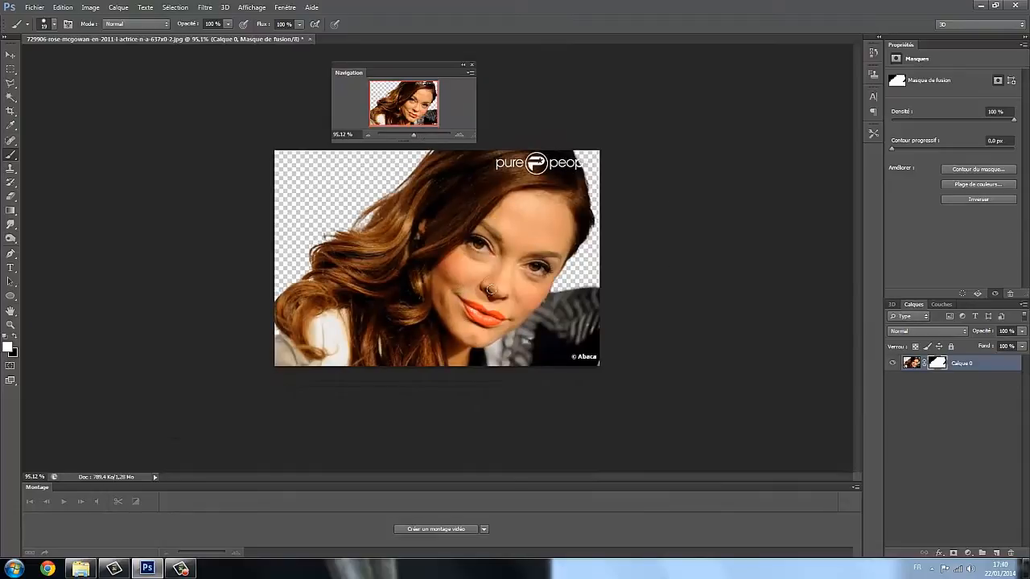
{"action": "left_click_drag", "start_coordinate": [436, 67], "coordinate": [735, 71]}
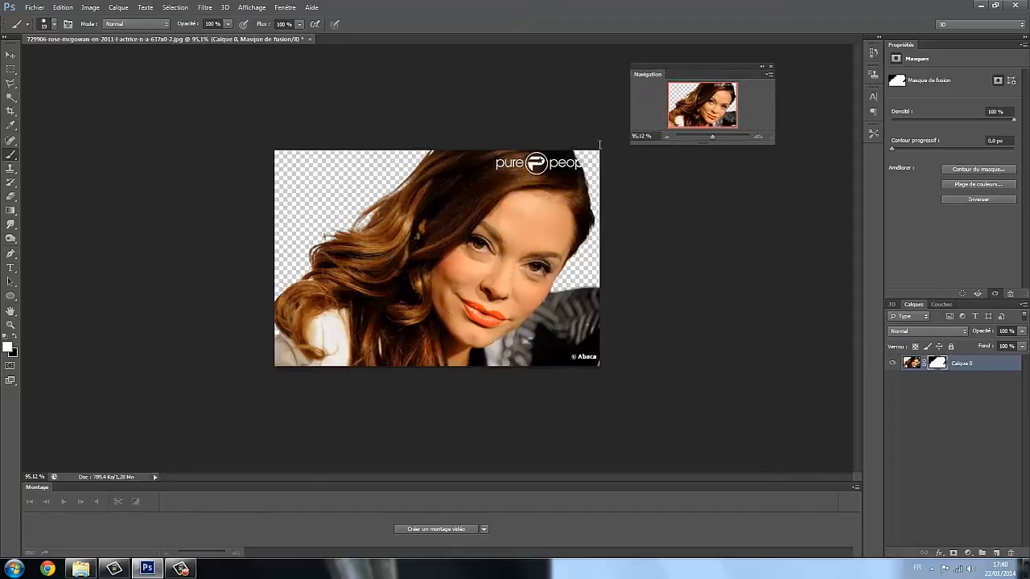
{"action": "mouse_move", "coordinate": [711, 138]}
{"action": "left_mouse_down"}
{"action": "mouse_move", "coordinate": [729, 137]}
{"action": "mouse_move", "coordinate": [720, 139]}
{"action": "left_mouse_up"}
{"action": "left_click_drag", "start_coordinate": [724, 66], "coordinate": [175, 61]}
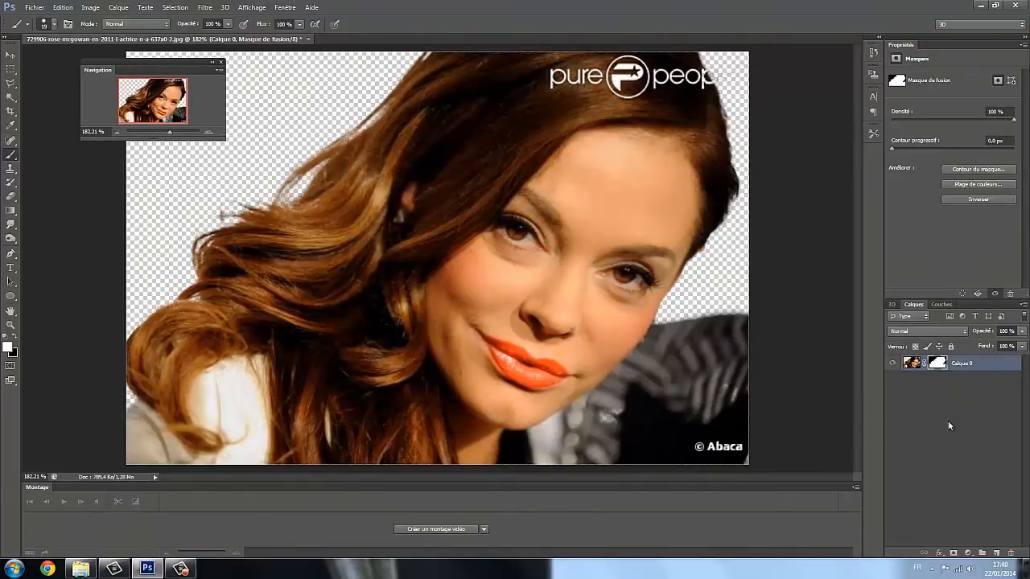
- Apply the layer mask permanently to Calque 0 and duplicate the resulting cutout layer
{"action": "left_click", "coordinate": [110, 9]}
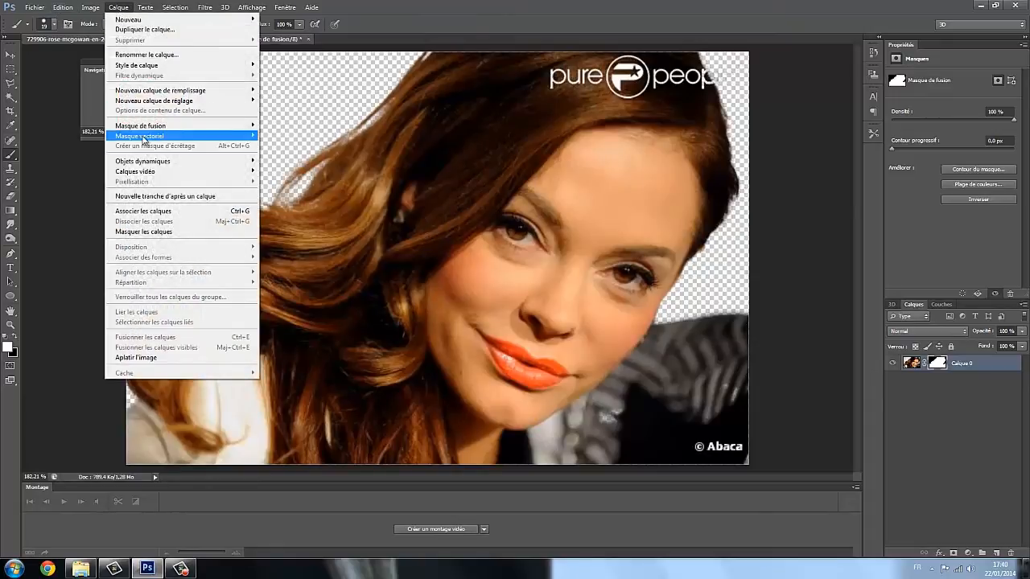
{"action": "mouse_move", "coordinate": [143, 126]}
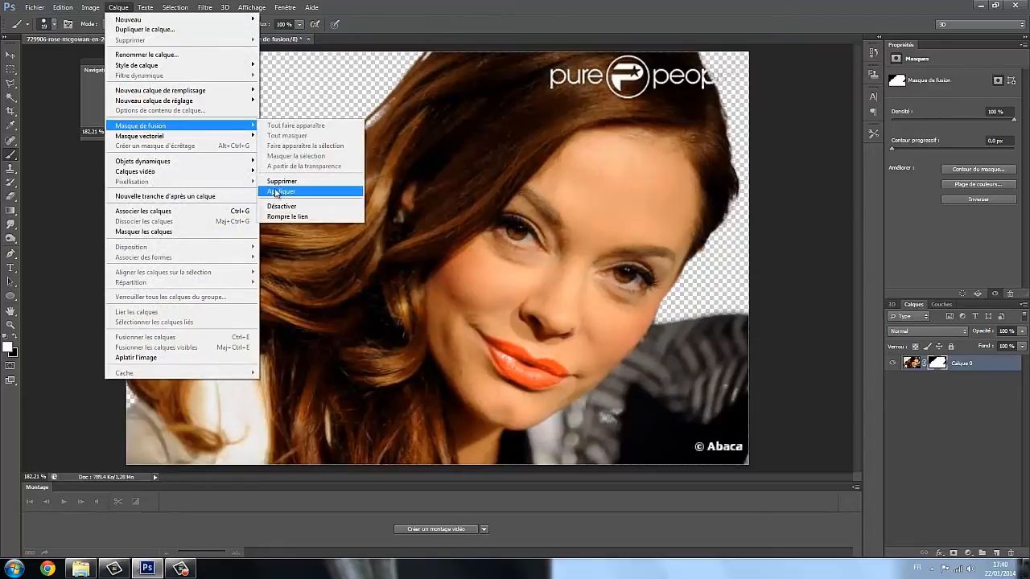
{"action": "left_click", "coordinate": [276, 193]}
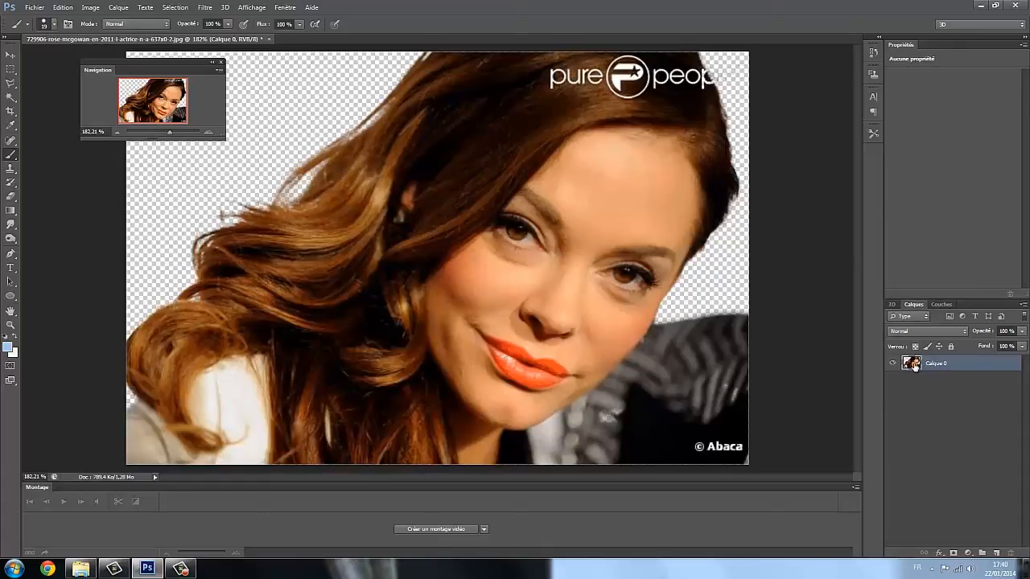
{"action": "left_click_drag", "start_coordinate": [915, 364], "coordinate": [997, 551]}
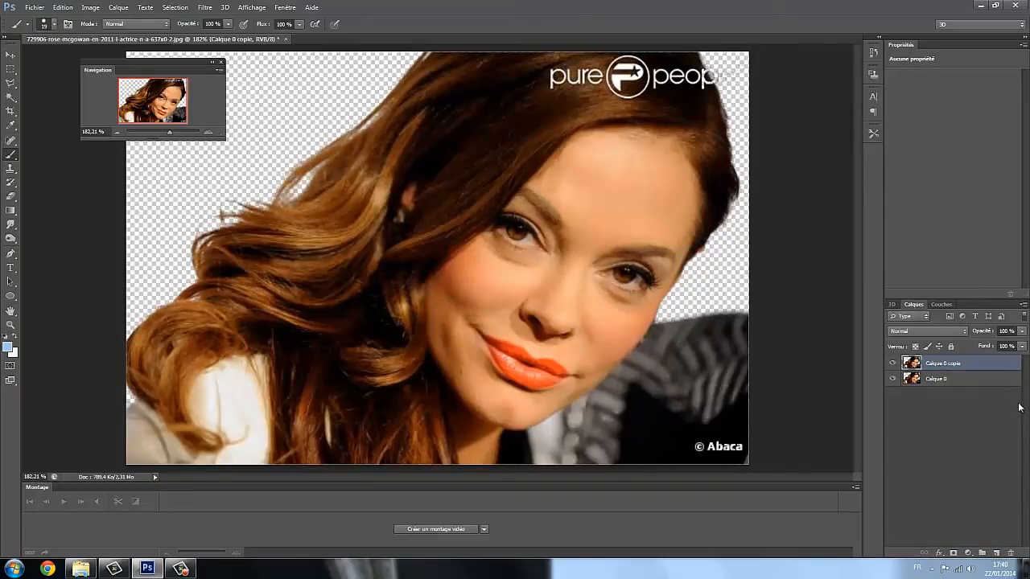
- Add a layer mask to Calque 0 copie, fill it with black at 100% opacity, and check it by toggling Calque 0's visibility
{"action": "left_click", "coordinate": [953, 554]}
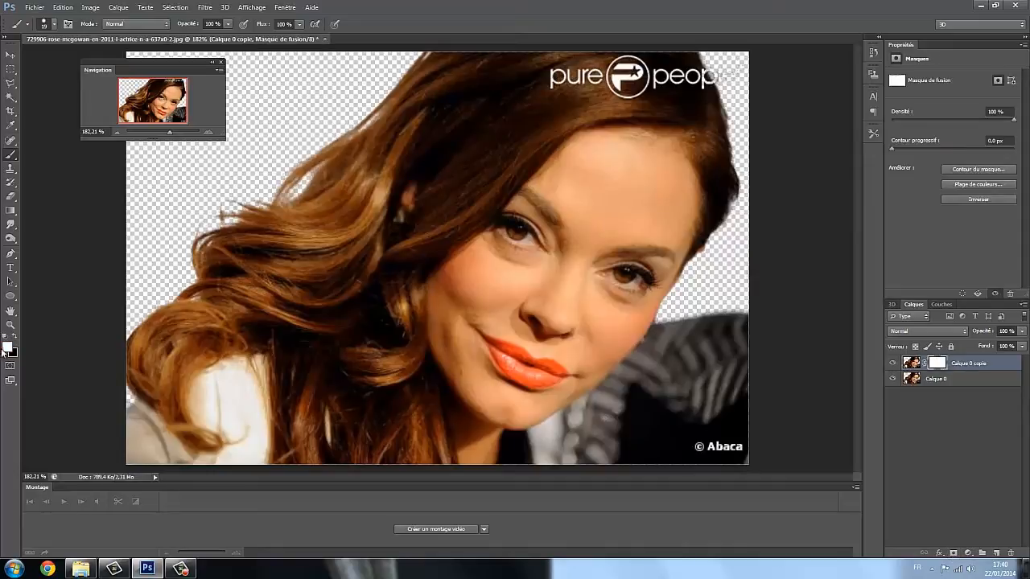
{"action": "left_click", "coordinate": [64, 11]}
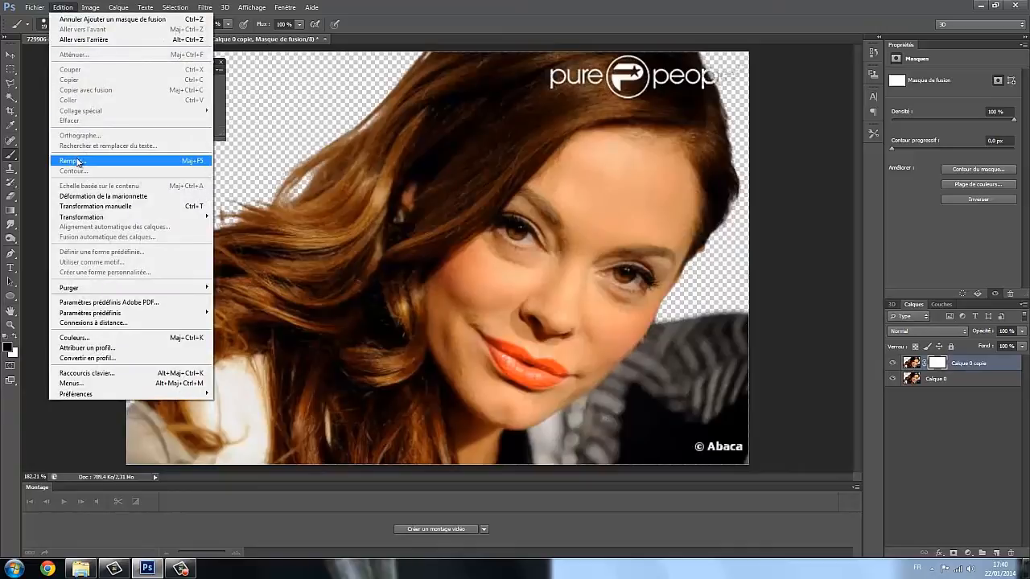
{"action": "left_click", "coordinate": [78, 163]}
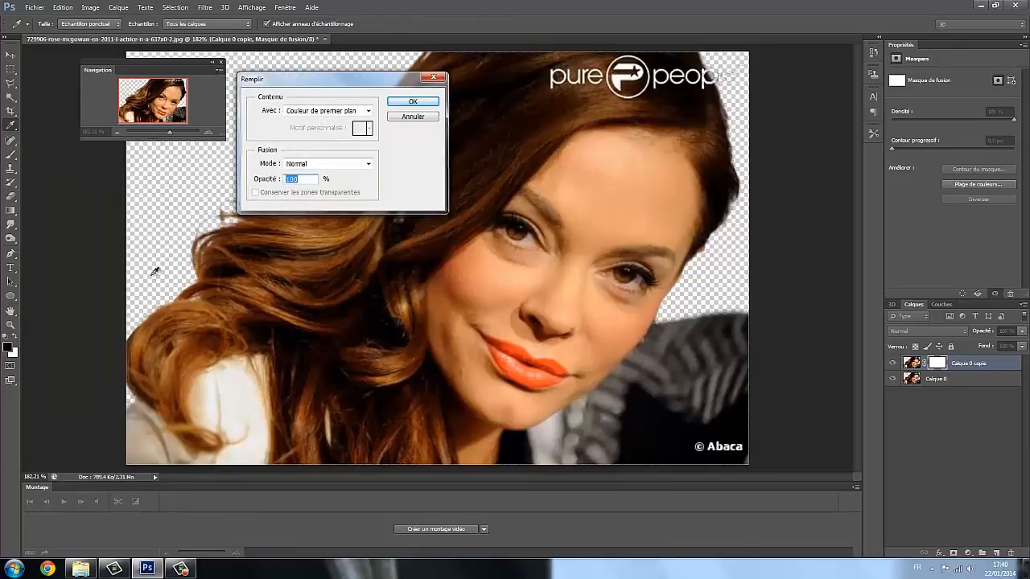
{"action": "key", "text": "Return"}
{"action": "key", "text": "b"}
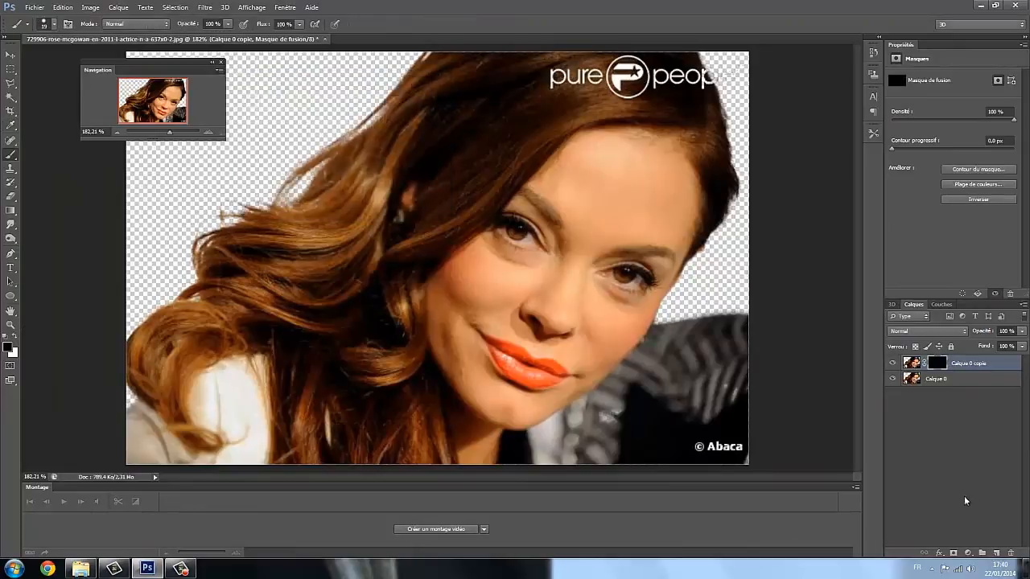
{"action": "left_click", "coordinate": [892, 379]}
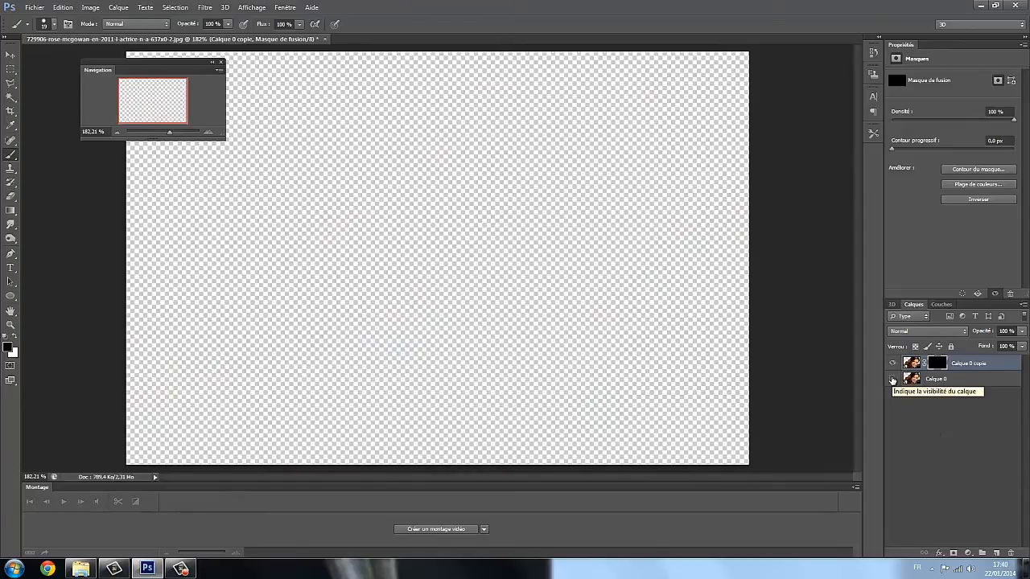
{"action": "left_click", "coordinate": [892, 380]}
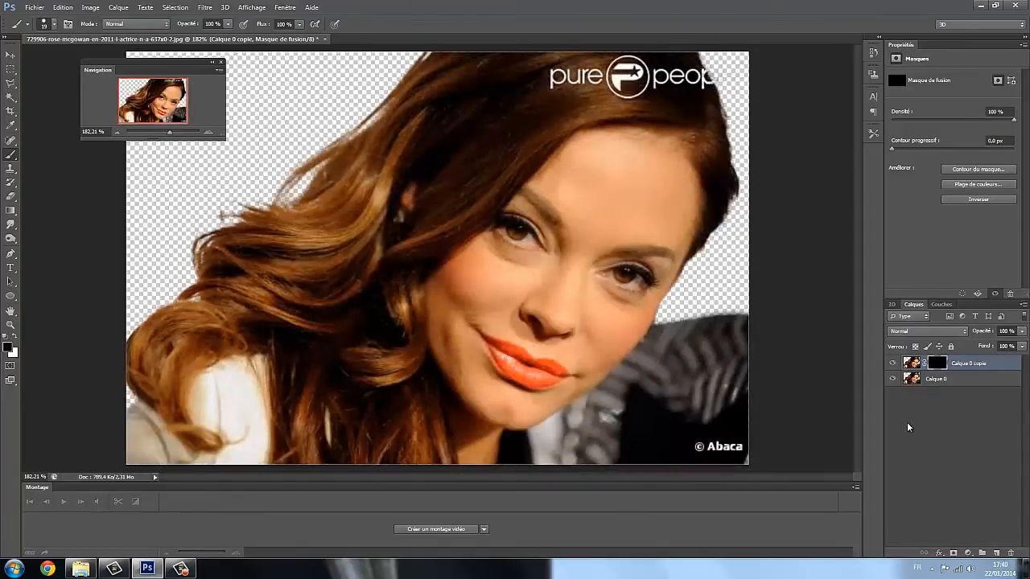
- Paint white on the Calque 0 copie mask with the 19 px brush over the irises of both eyes
{"action": "left_click_drag", "start_coordinate": [170, 135], "coordinate": [179, 134]}
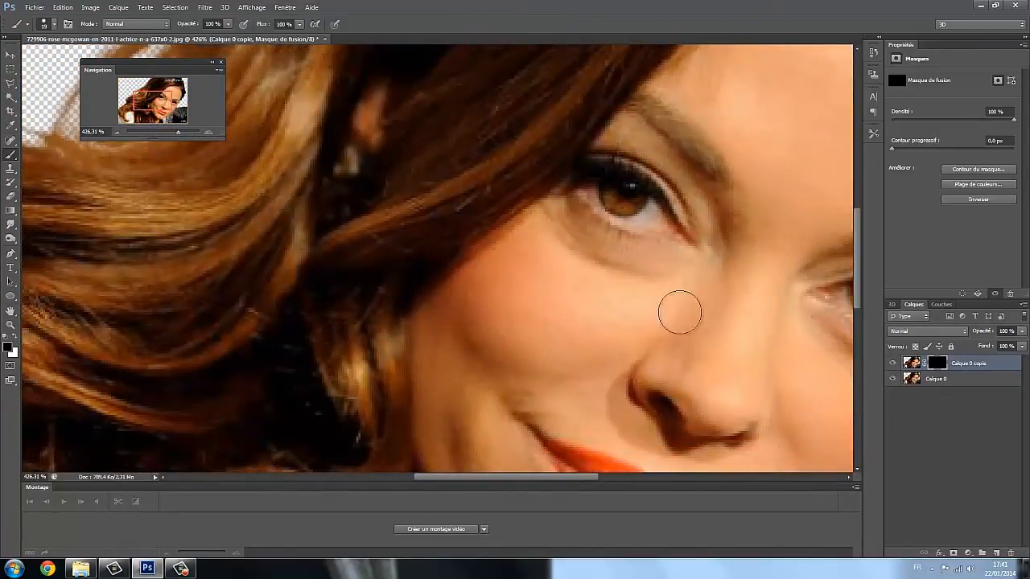
{"action": "key", "text": "x"}
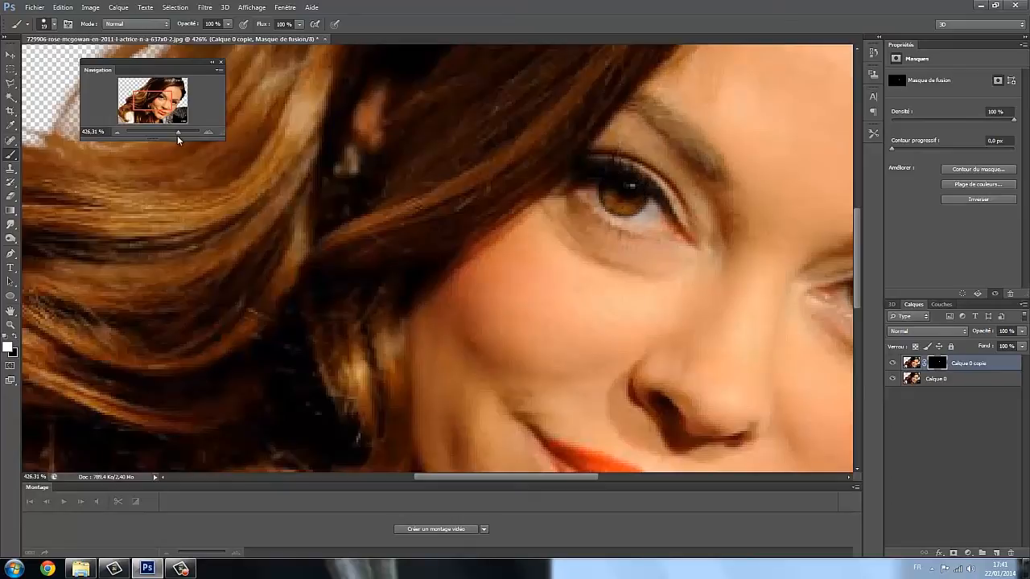
{"action": "left_click_drag", "start_coordinate": [161, 107], "coordinate": [175, 105]}
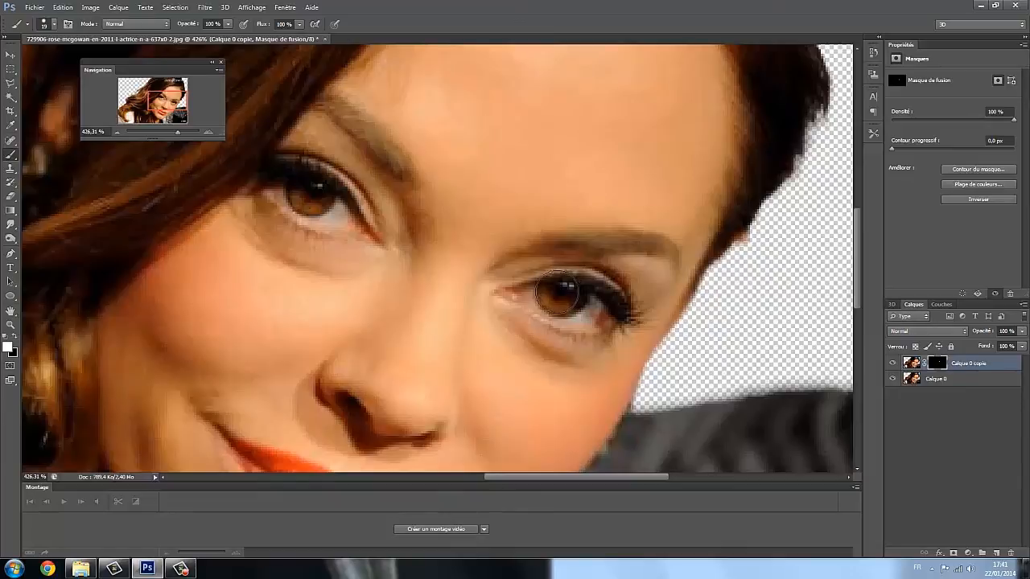
- With Calque 0 temporarily hidden, recolor the irises on Calque 0 copie using Teinte/Saturation: hue +180, saturation +18, lightness +15
{"action": "left_click", "coordinate": [893, 379]}
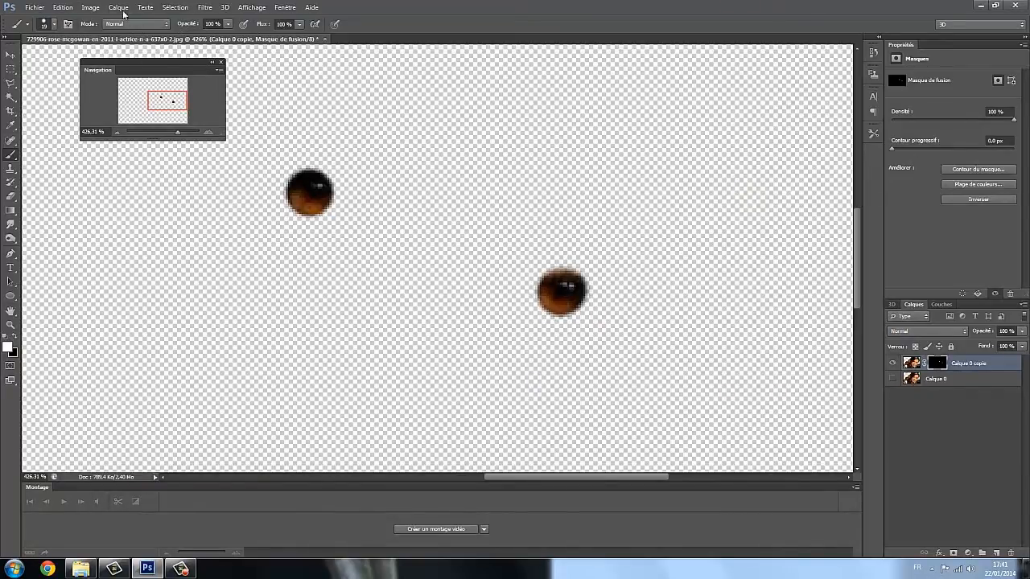
{"action": "left_click", "coordinate": [94, 8]}
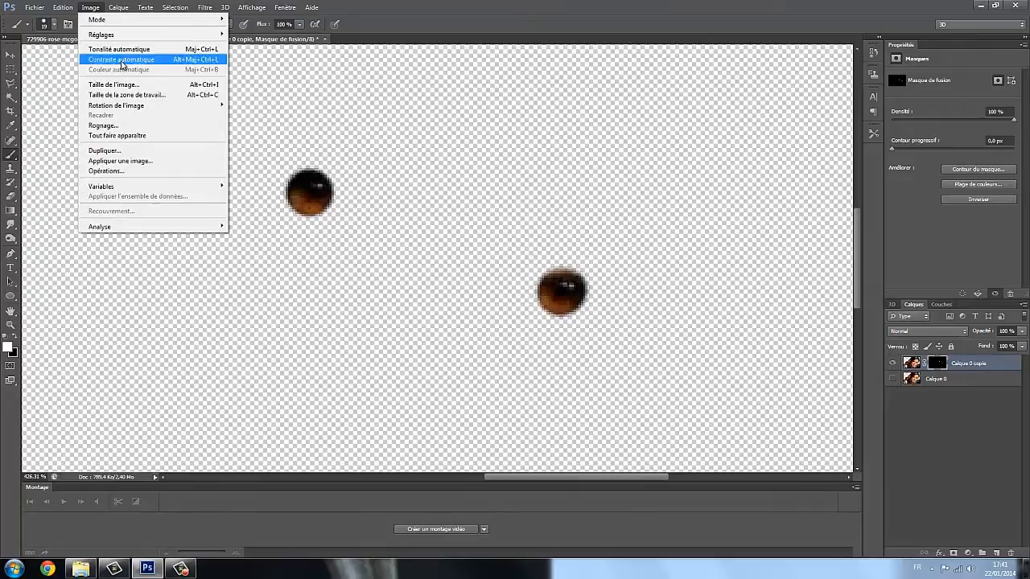
{"action": "mouse_move", "coordinate": [121, 34]}
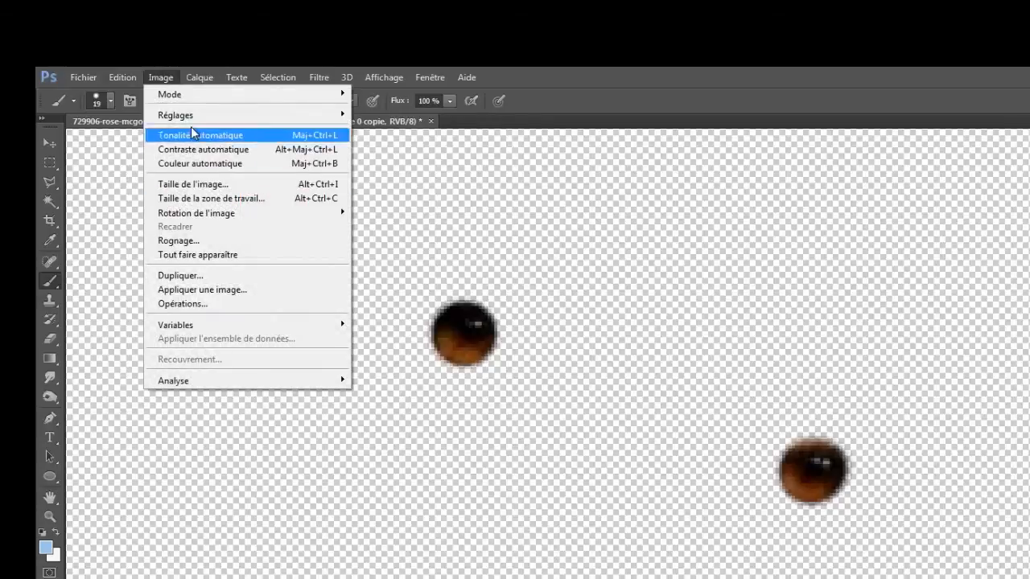
{"action": "mouse_move", "coordinate": [190, 111]}
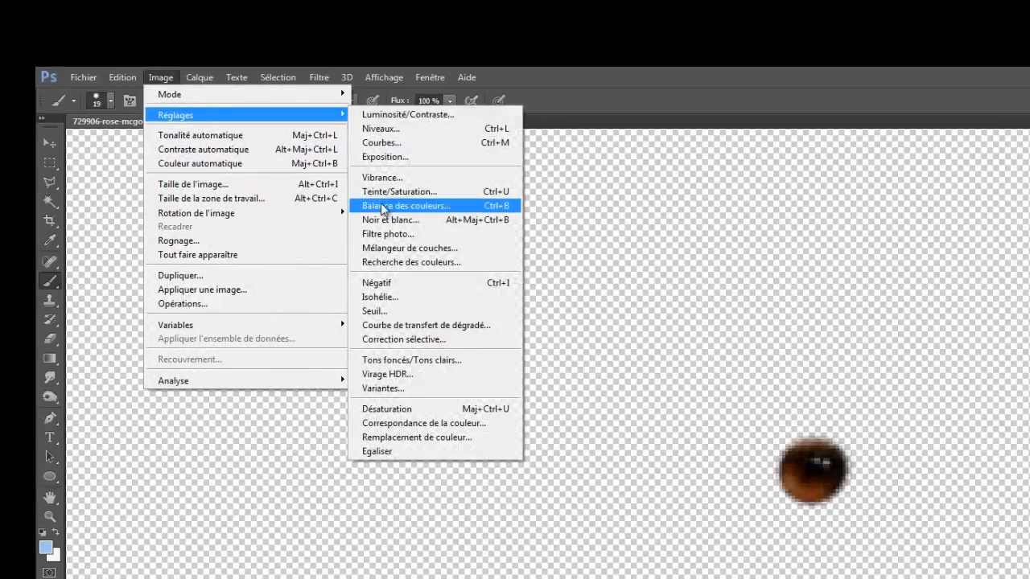
{"action": "left_click", "coordinate": [418, 192]}
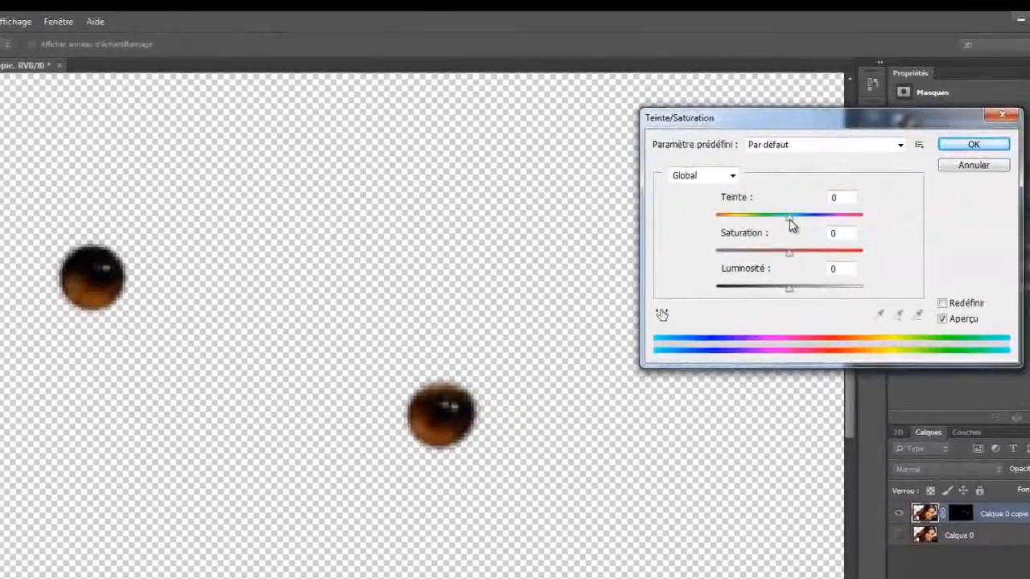
{"action": "mouse_move", "coordinate": [792, 223]}
{"action": "left_mouse_down"}
{"action": "mouse_move", "coordinate": [754, 212]}
{"action": "mouse_move", "coordinate": [791, 214]}
{"action": "left_mouse_up"}
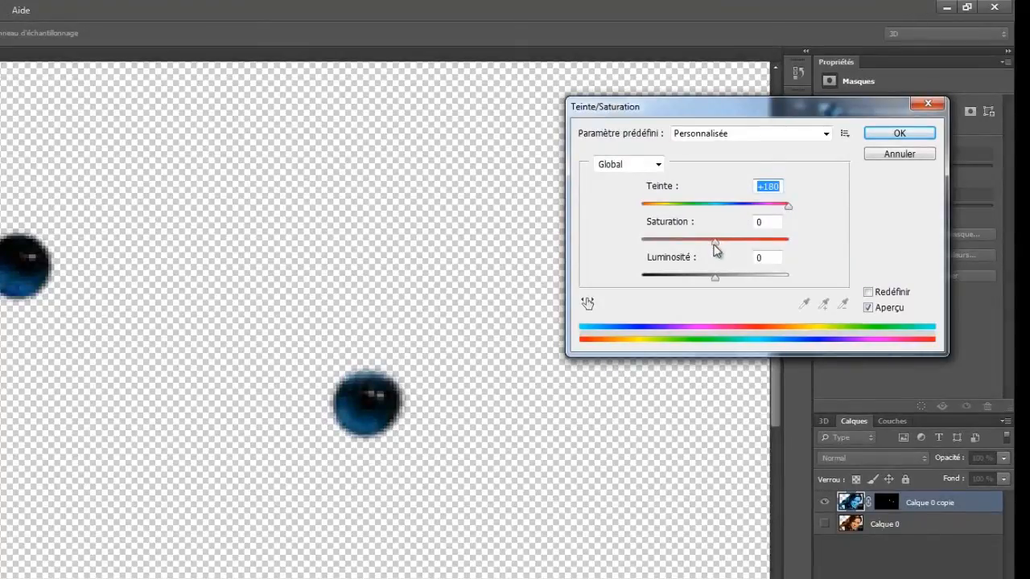
{"action": "left_click_drag", "start_coordinate": [713, 243], "coordinate": [729, 244]}
{"action": "left_click_drag", "start_coordinate": [716, 281], "coordinate": [729, 279]}
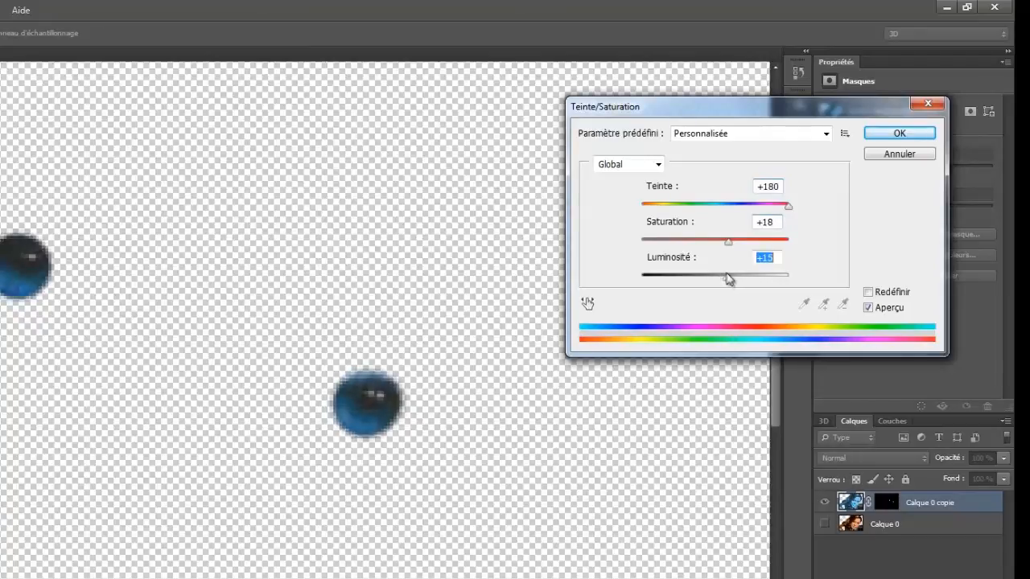
{"action": "left_click", "coordinate": [899, 134]}
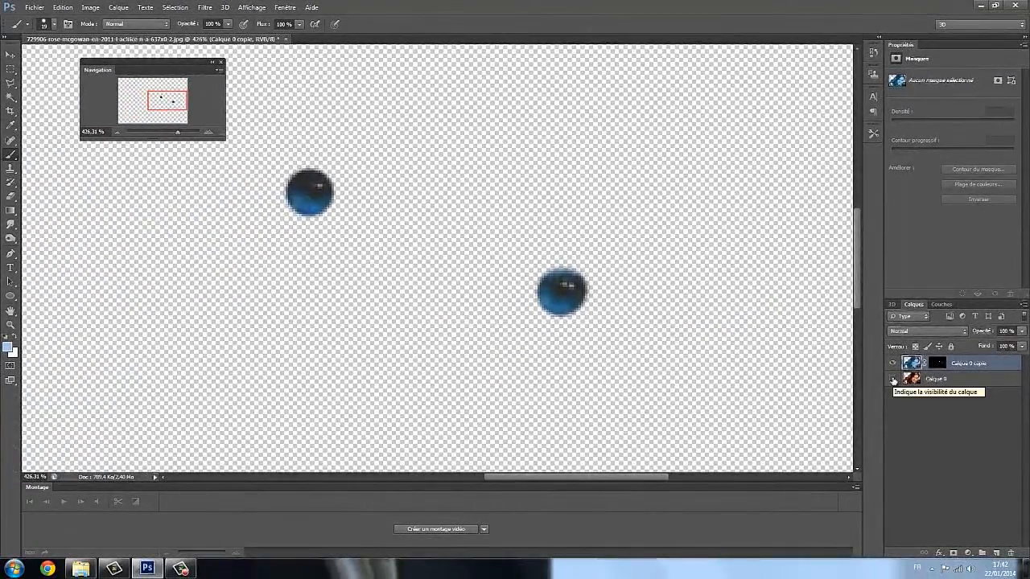
{"action": "left_click", "coordinate": [893, 379]}
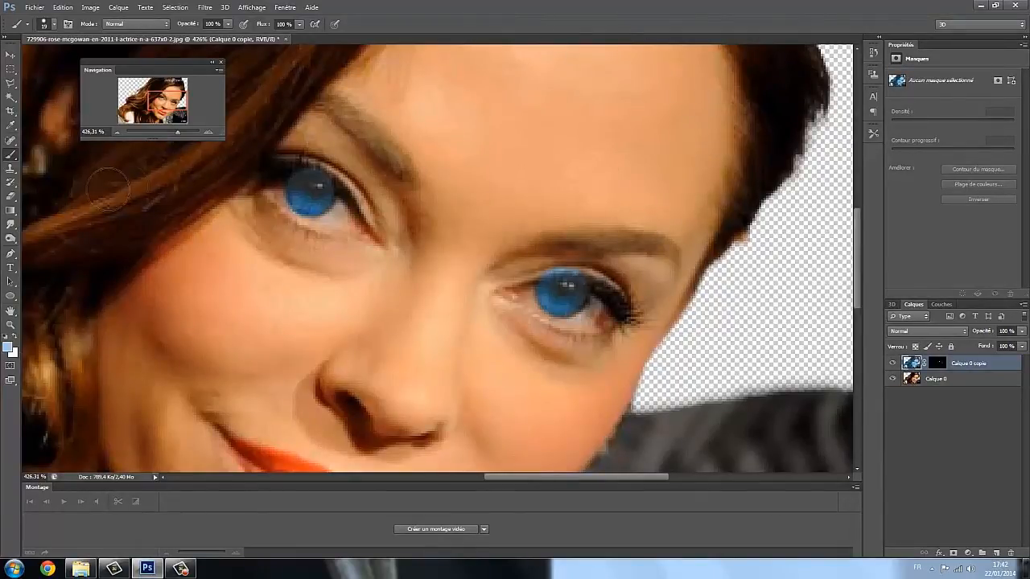
- Paint black on the Calque 0 copie mask with a smaller brush to remove blue spilling over the upper edges of both irises
{"action": "left_click", "coordinate": [938, 364]}
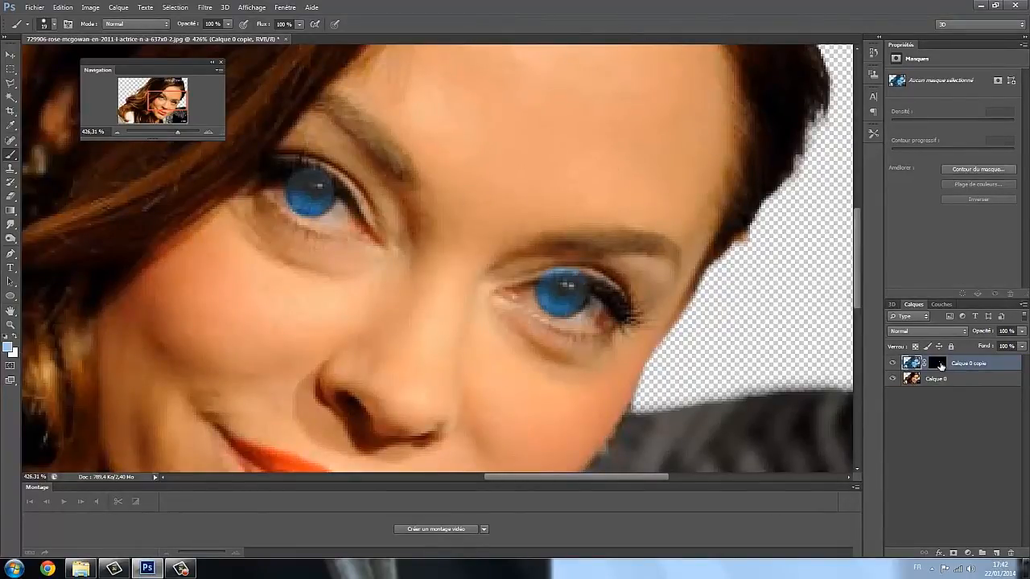
{"action": "left_click", "coordinate": [15, 337]}
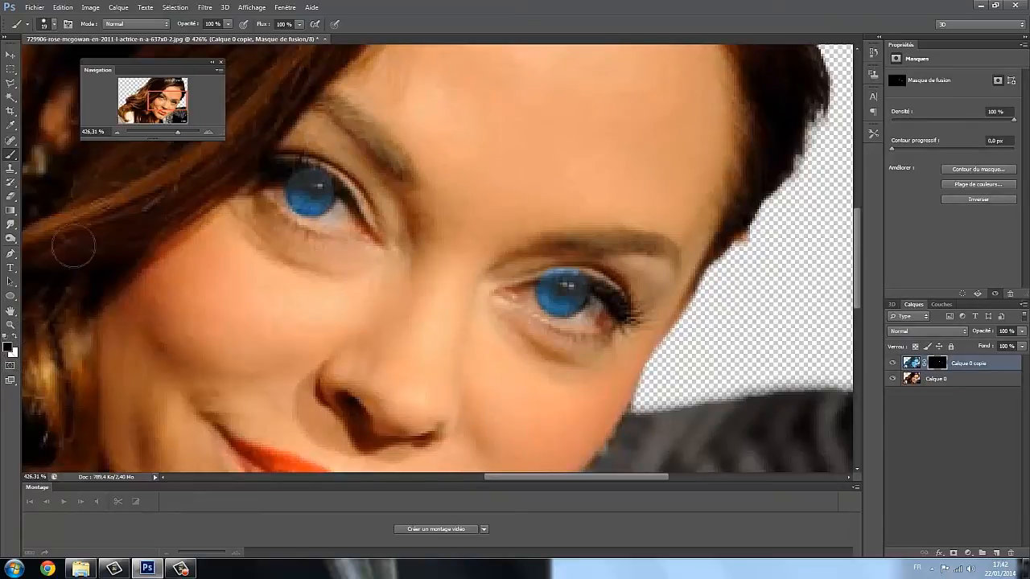
{"action": "left_click", "coordinate": [53, 24]}
{"action": "left_click_drag", "start_coordinate": [24, 59], "coordinate": [19, 59]}
{"action": "left_click", "coordinate": [315, 163]}
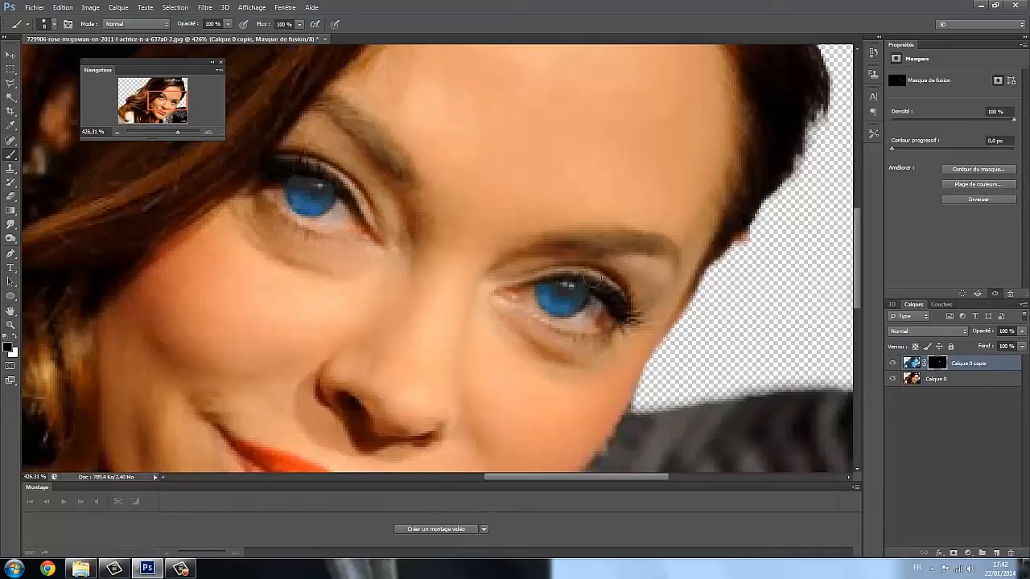
- Refine the mask around both irises up close with white and black paint so the blue follows the eye contours
{"action": "key", "text": "x"}
{"action": "left_click_drag", "start_coordinate": [178, 132], "coordinate": [182, 131]}
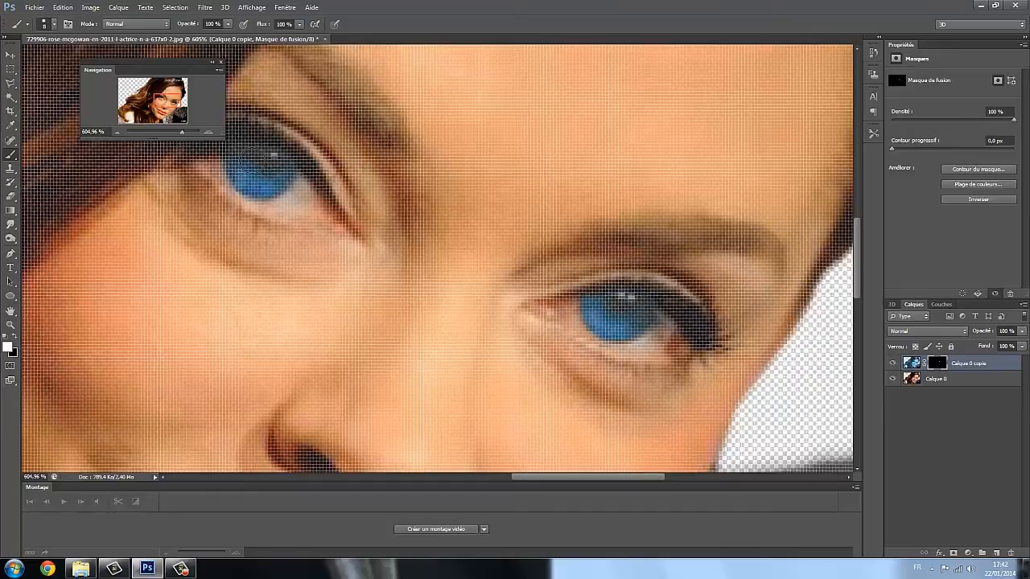
{"action": "left_click_drag", "start_coordinate": [181, 130], "coordinate": [174, 129]}
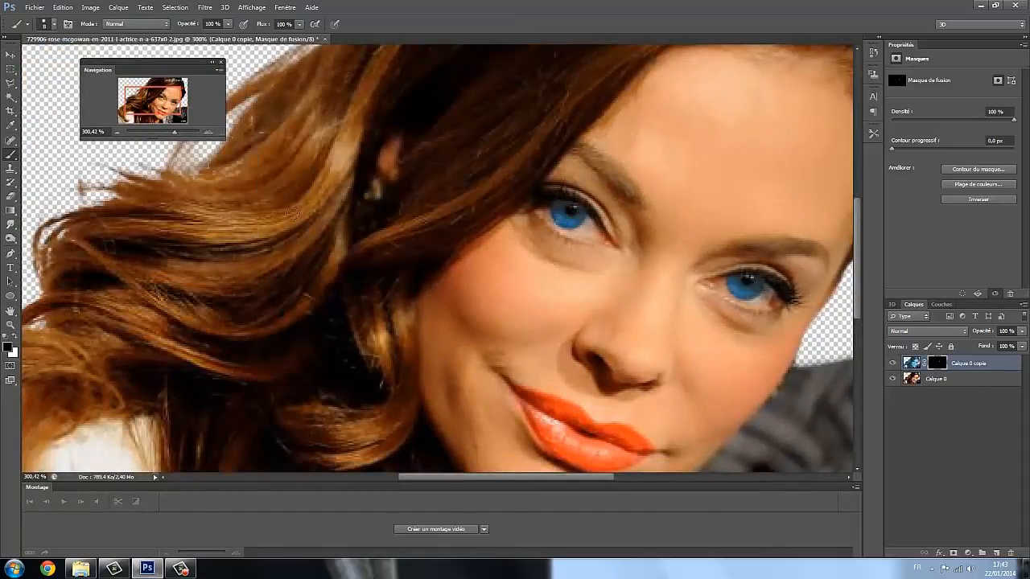
{"action": "left_click_drag", "start_coordinate": [174, 131], "coordinate": [164, 130]}
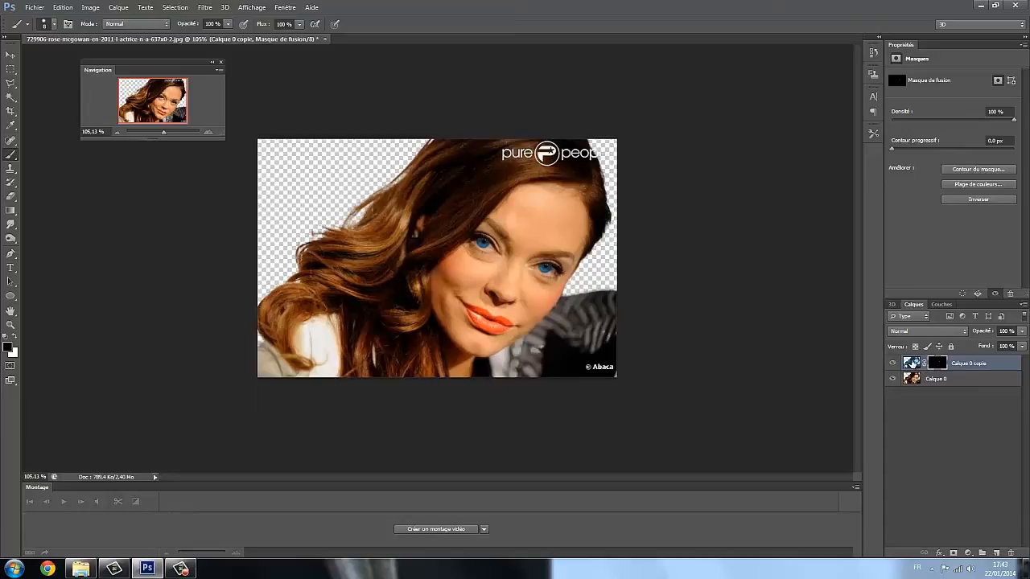
- Apply the layer mask to Calque 0 copie and merge the blue irises down into Calque 0
{"action": "left_click", "coordinate": [912, 363]}
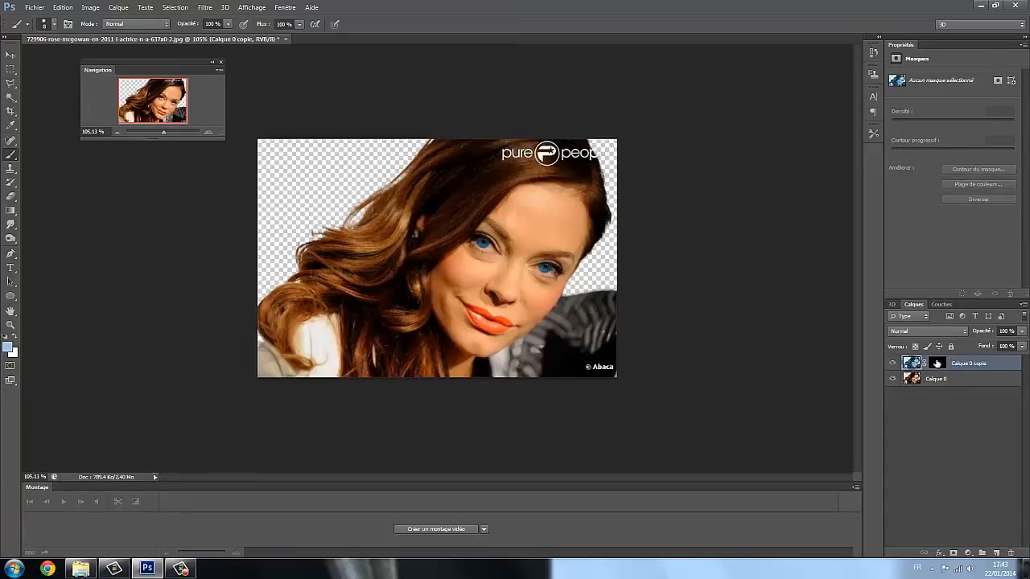
{"action": "left_click", "coordinate": [938, 363]}
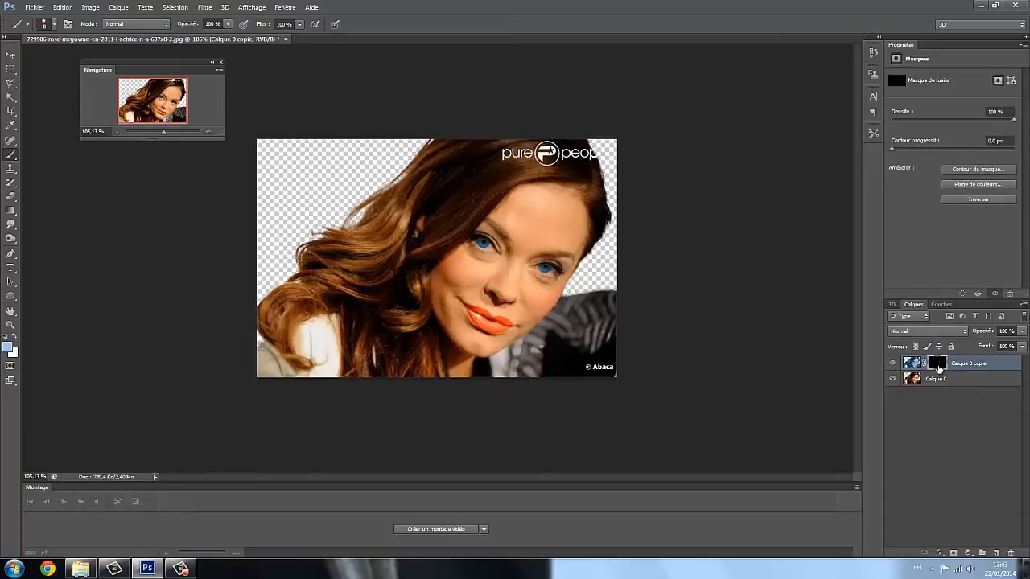
{"action": "left_click", "coordinate": [93, 8]}
{"action": "mouse_move", "coordinate": [122, 8]}
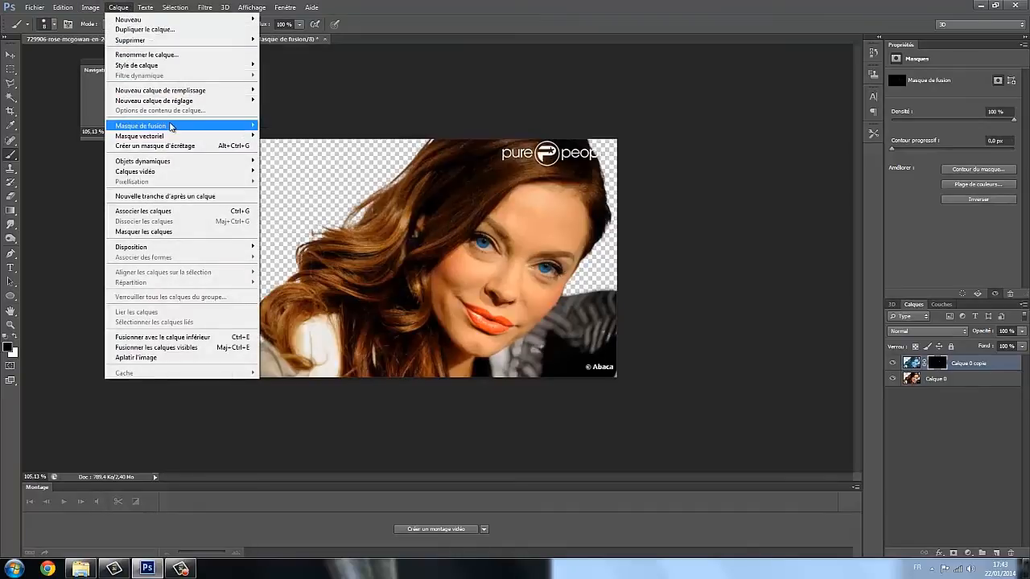
{"action": "mouse_move", "coordinate": [172, 126]}
{"action": "left_click", "coordinate": [282, 192]}
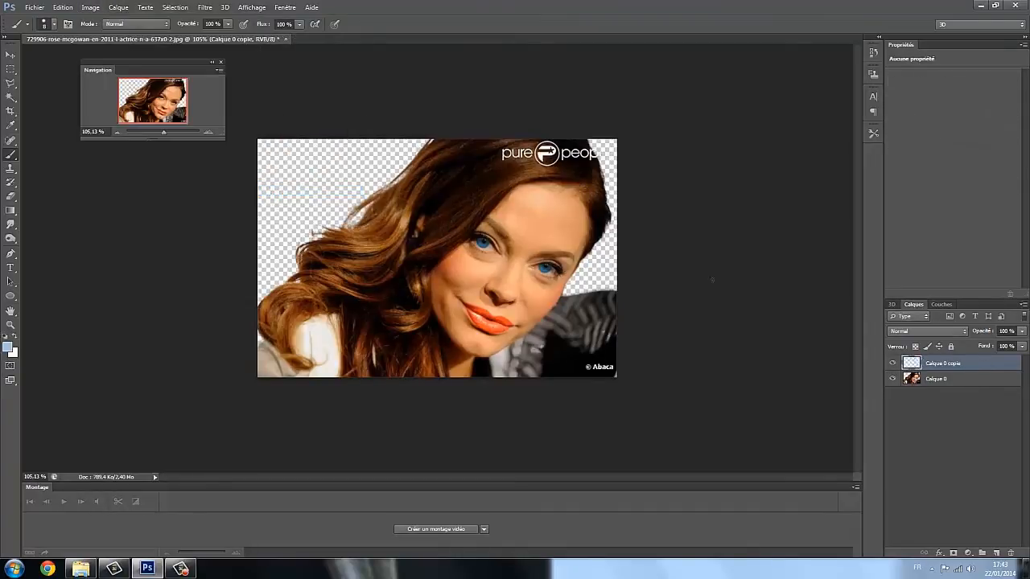
{"action": "right_click", "coordinate": [944, 365]}
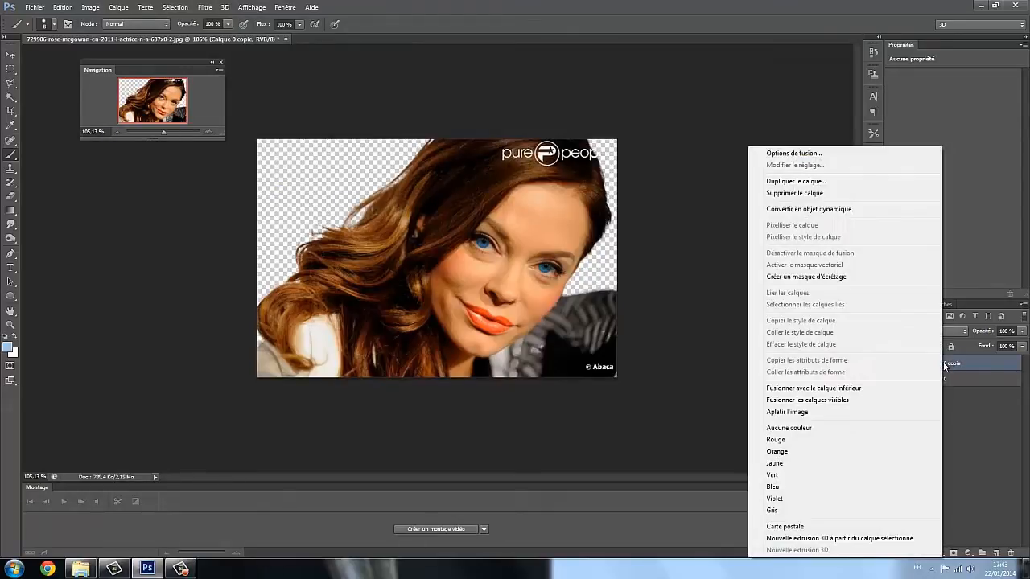
{"action": "left_click", "coordinate": [795, 390]}
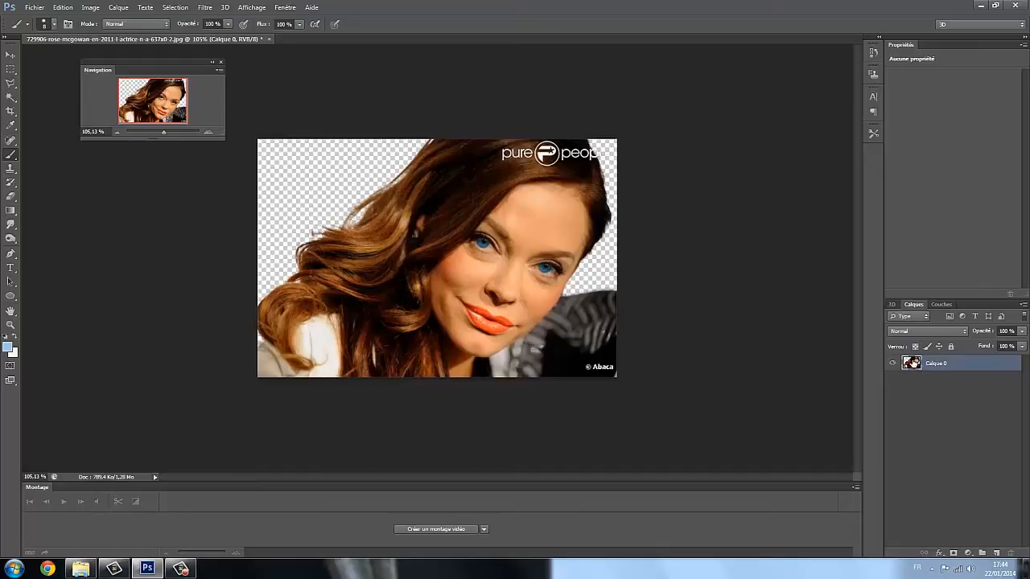
- Duplicate Calque 0 and apply the Antipoussière filter to the copy with radius 13 pixels and threshold 0
{"action": "left_click_drag", "start_coordinate": [913, 363], "coordinate": [998, 554]}
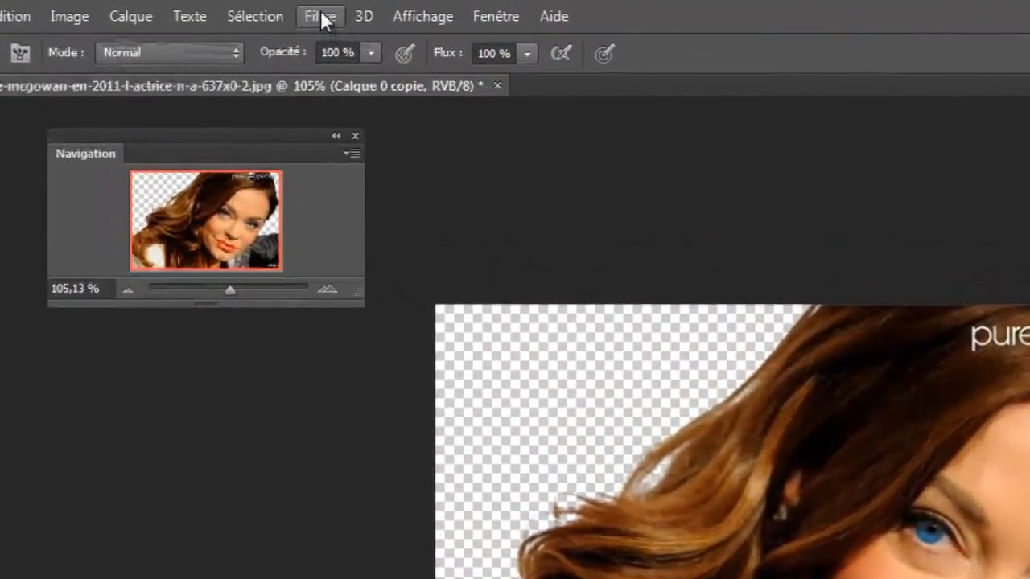
{"action": "left_click", "coordinate": [286, 17]}
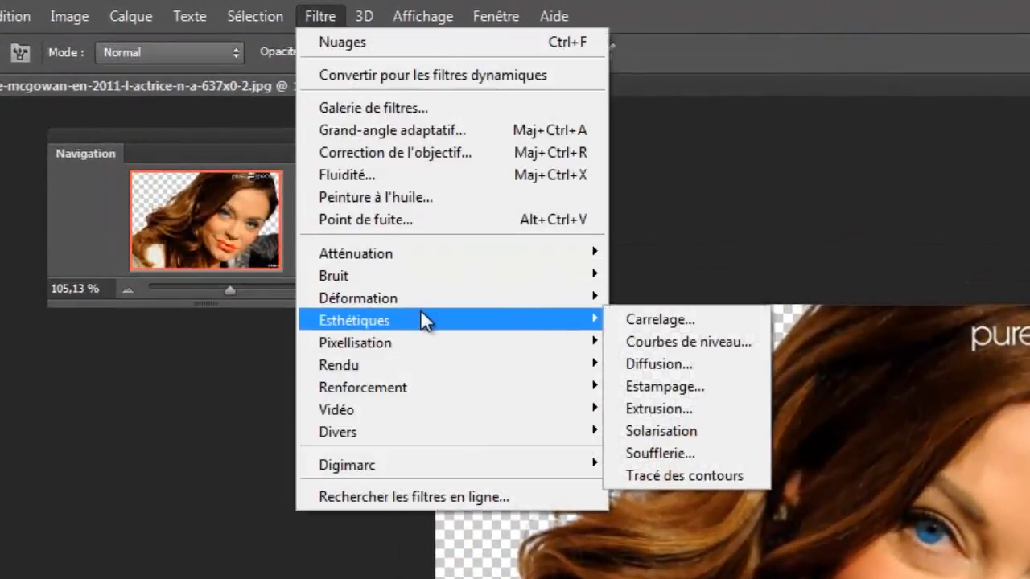
{"action": "mouse_move", "coordinate": [422, 278]}
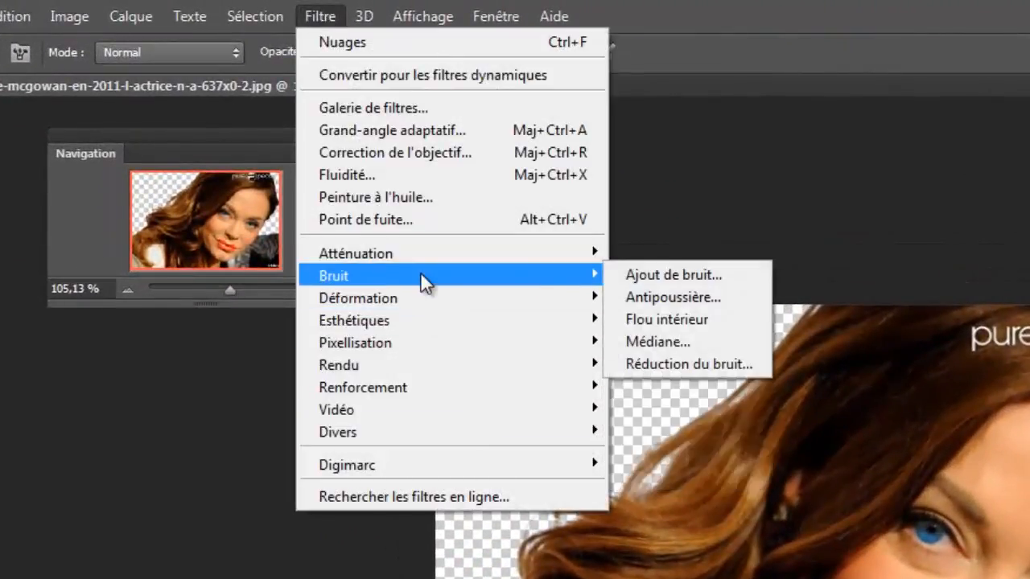
{"action": "left_click", "coordinate": [653, 298]}
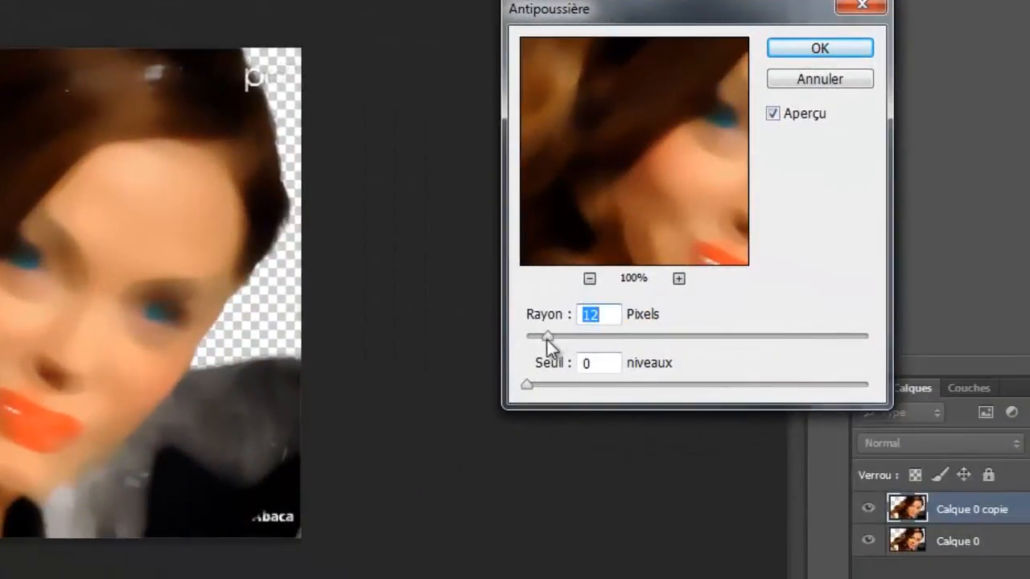
{"action": "left_click_drag", "start_coordinate": [549, 335], "coordinate": [548, 335]}
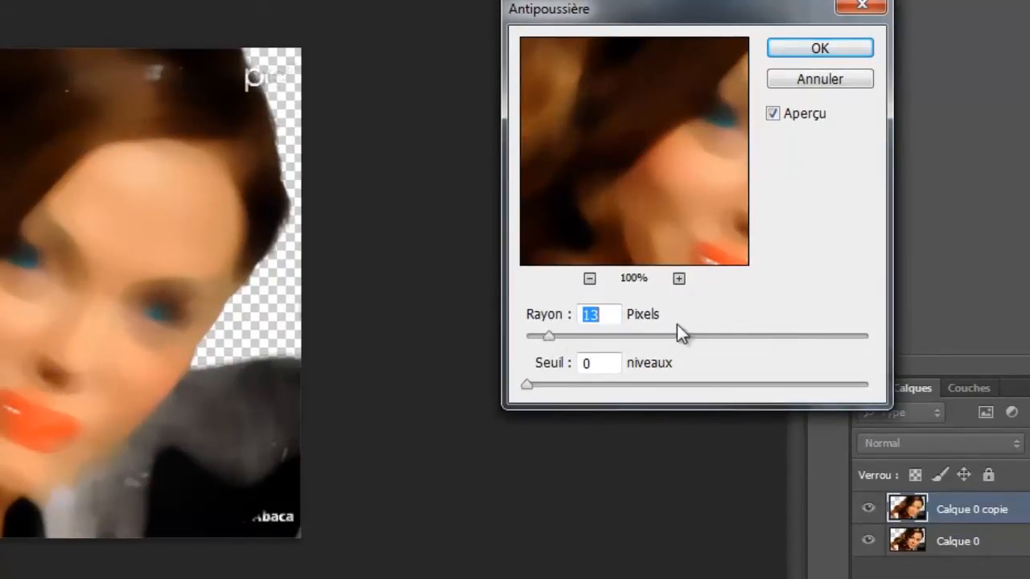
{"action": "left_click", "coordinate": [821, 48]}
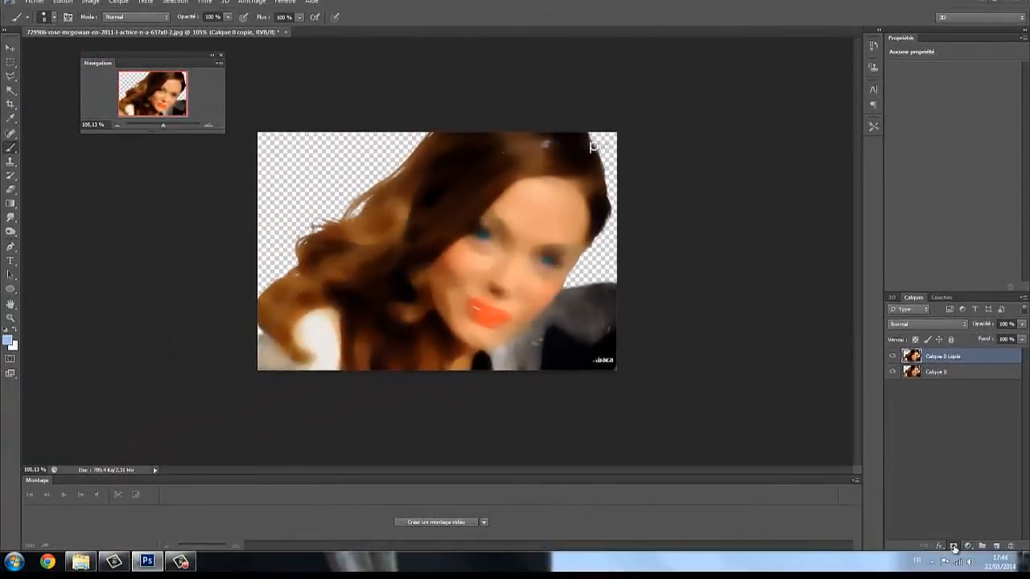
- Add a layer mask to Calque 0 copie, fill it with black, and check the mask by toggling Calque 0's visibility
{"action": "left_click", "coordinate": [954, 548]}
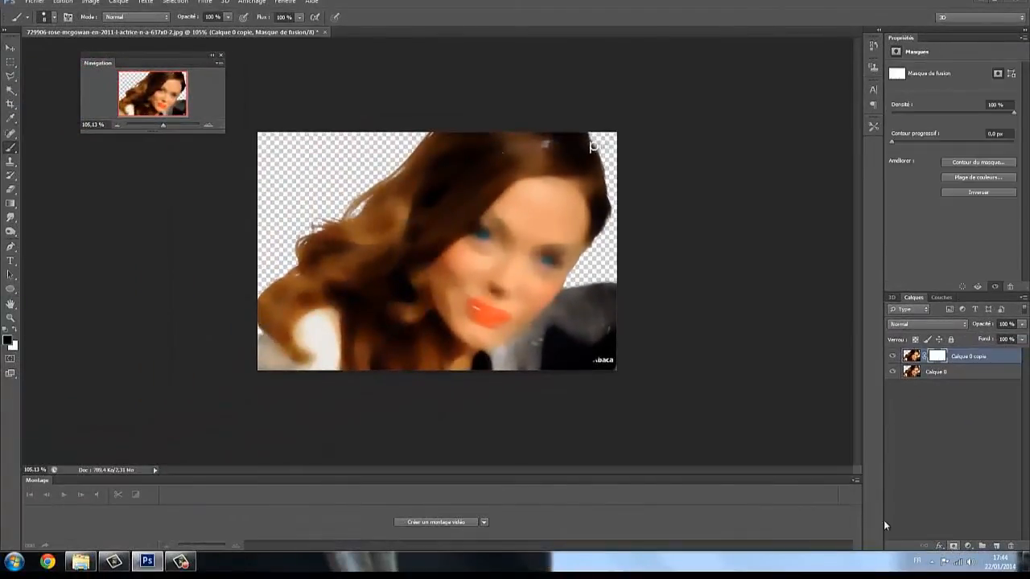
{"action": "left_click", "coordinate": [64, 3]}
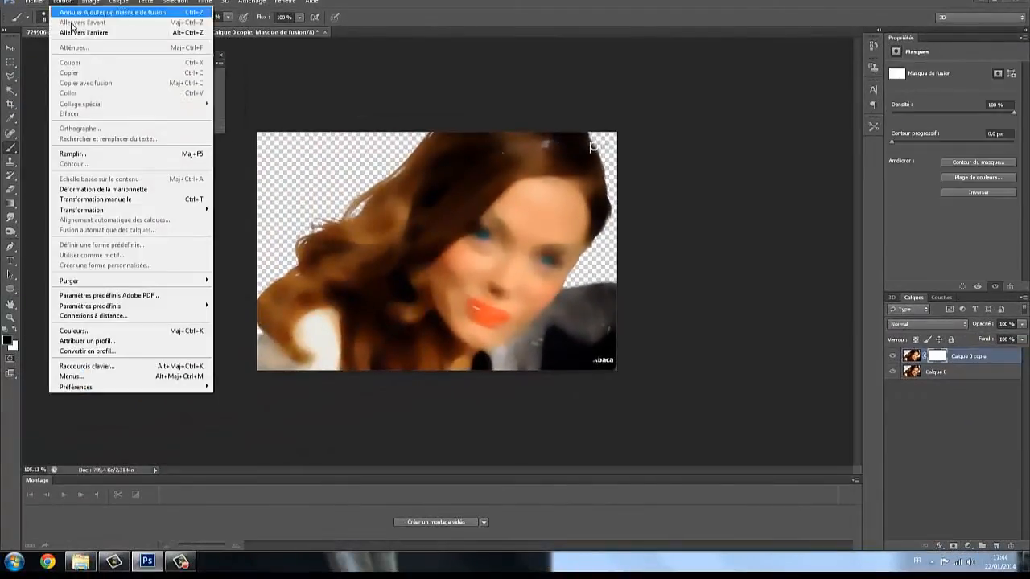
{"action": "left_click", "coordinate": [78, 154]}
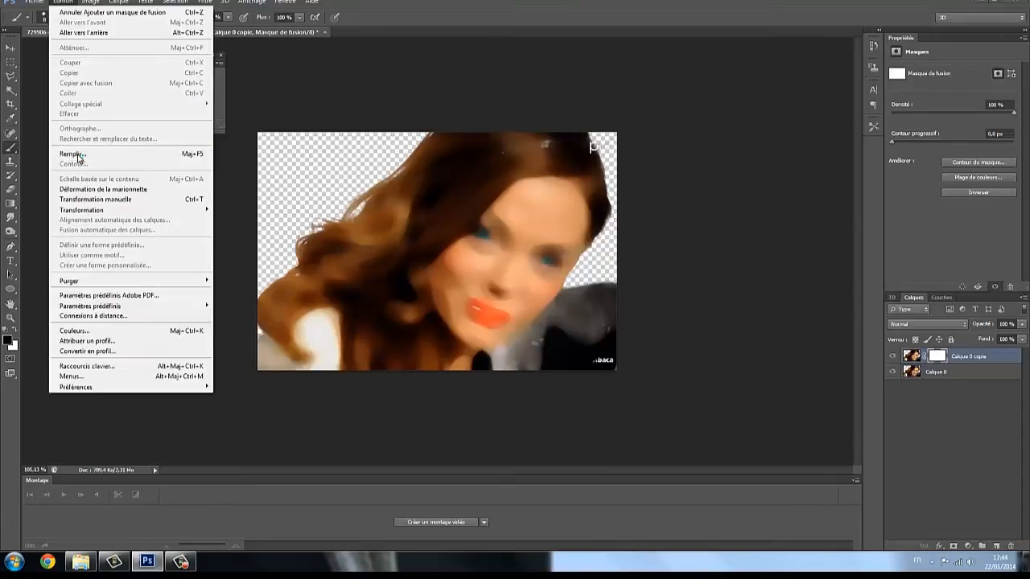
{"action": "left_click", "coordinate": [410, 95]}
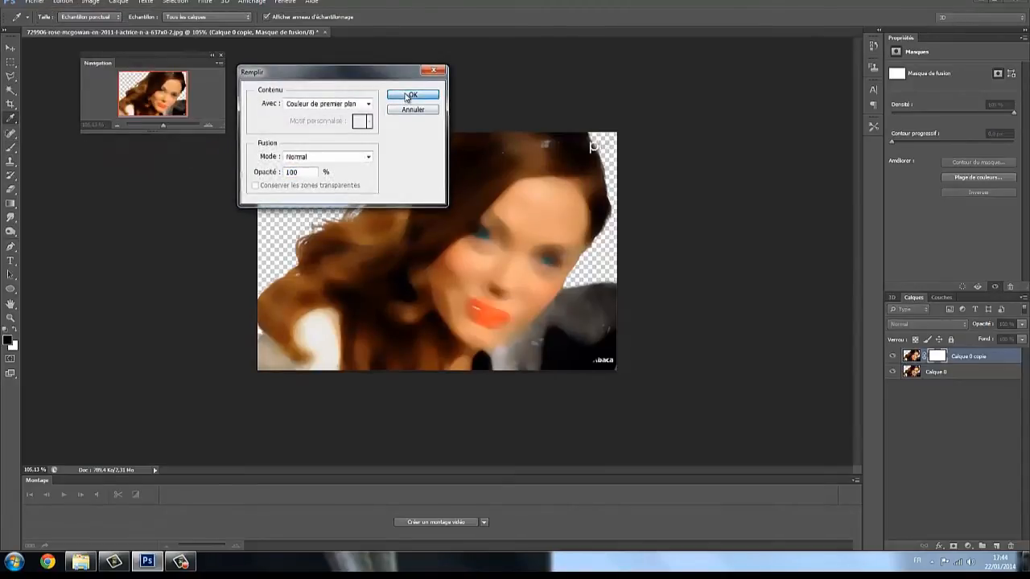
{"action": "key", "text": "b"}
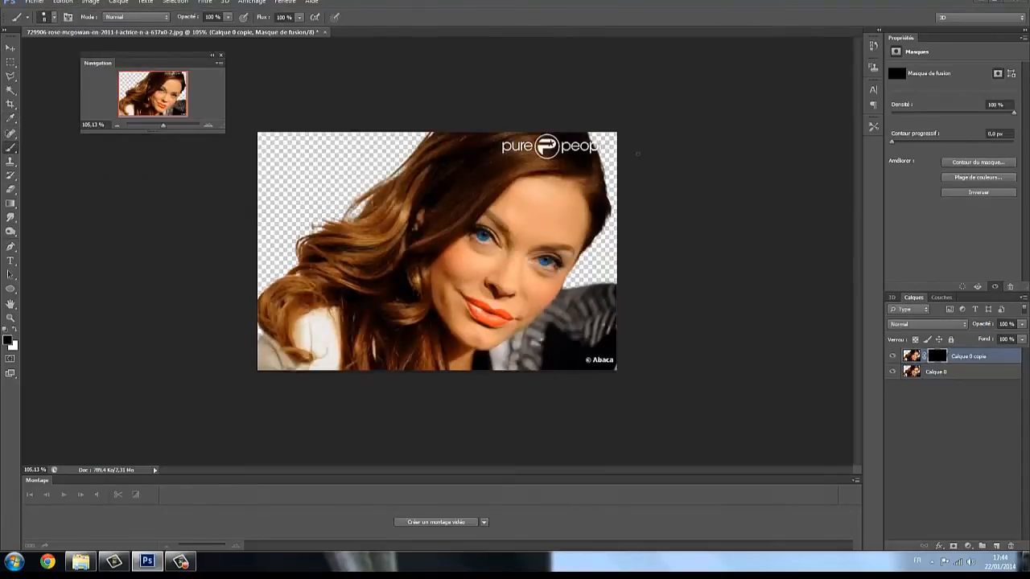
{"action": "left_click", "coordinate": [893, 374]}
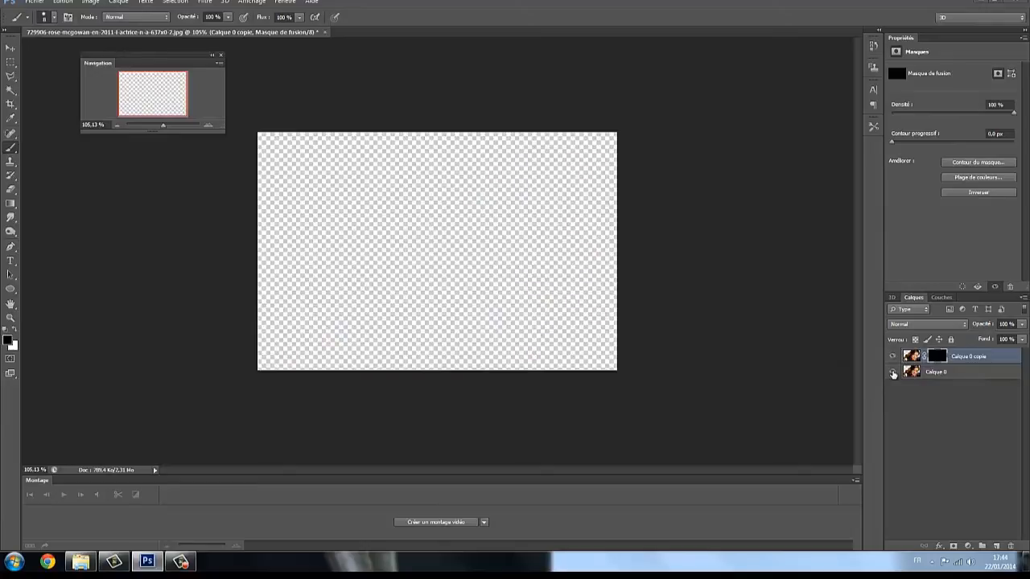
{"action": "left_click", "coordinate": [894, 374]}
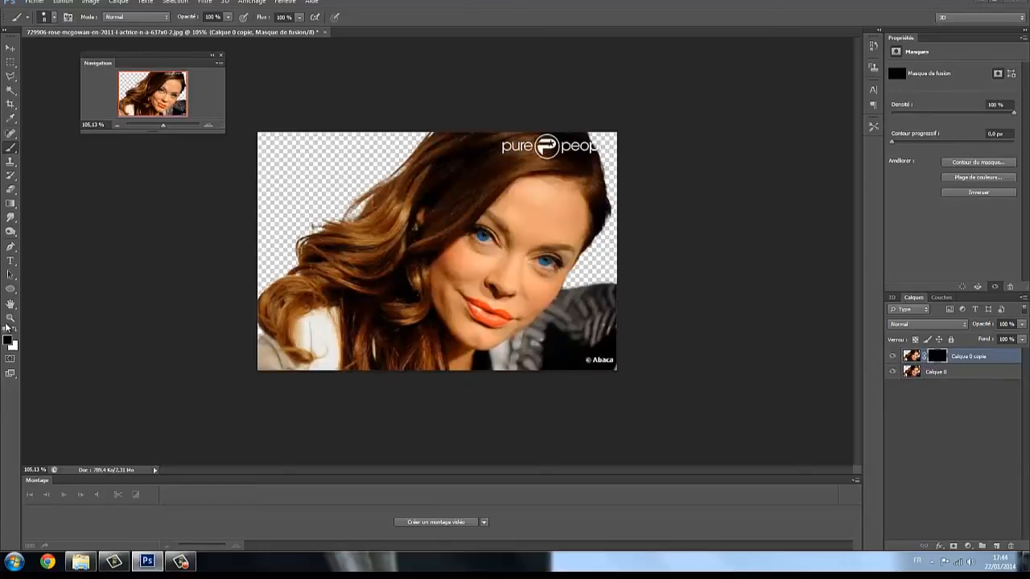
- Paint mid-grey #898484 on the mask over the facial skin with a 40 px brush to partly smooth it
{"action": "left_click", "coordinate": [10, 342]}
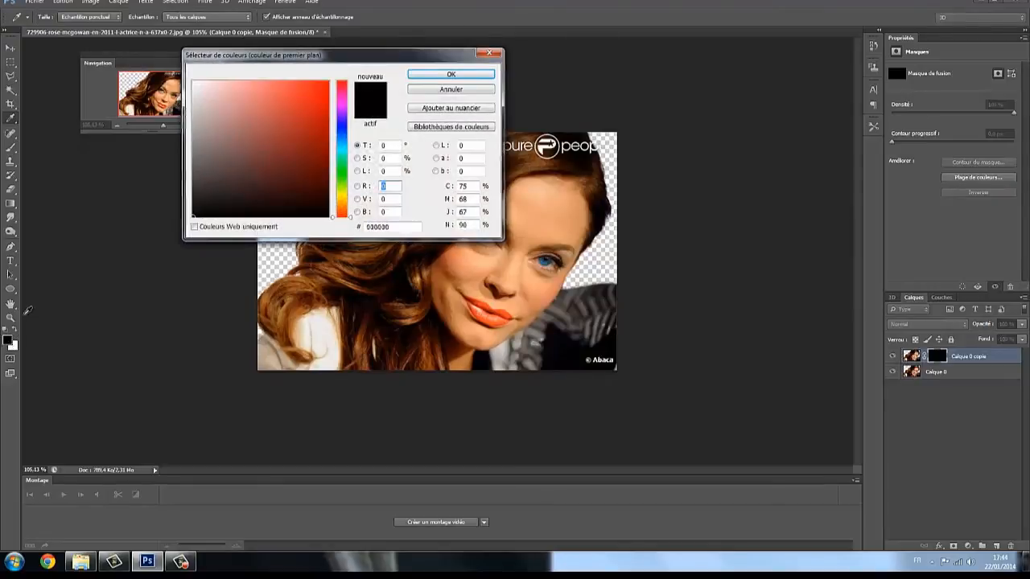
{"action": "left_click", "coordinate": [196, 144]}
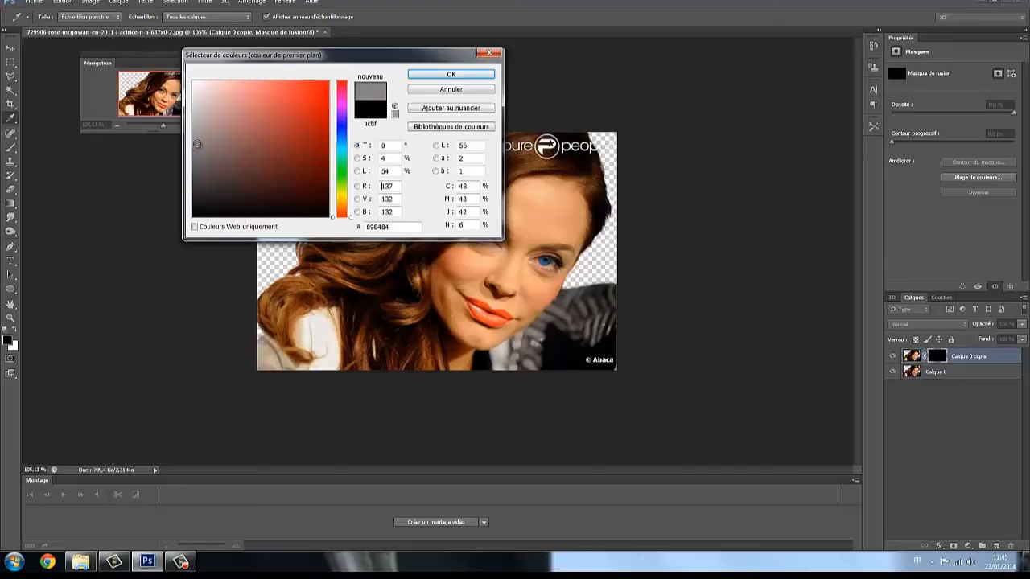
{"action": "left_click", "coordinate": [436, 75]}
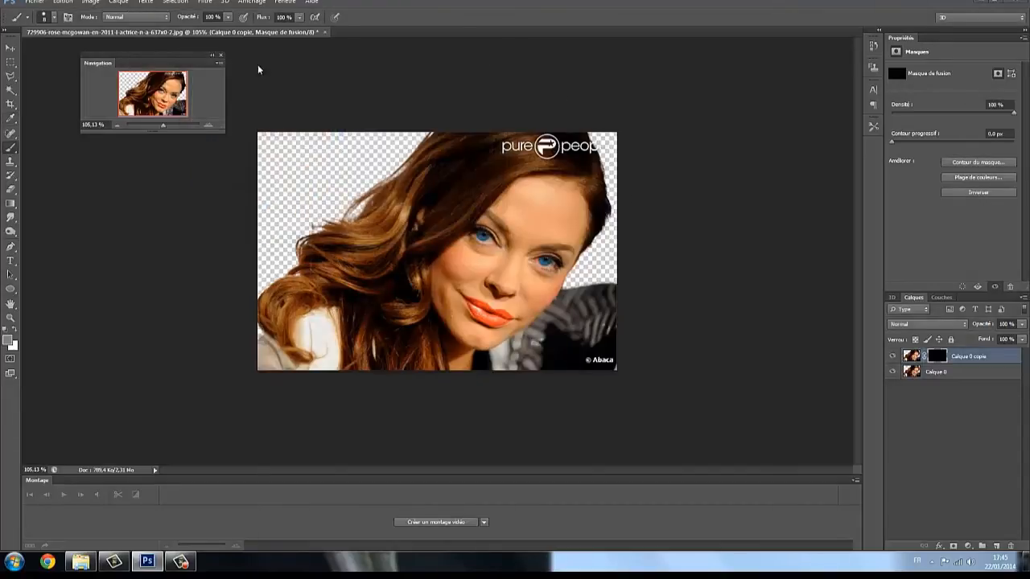
{"action": "left_click", "coordinate": [55, 17]}
{"action": "left_click", "coordinate": [22, 50]}
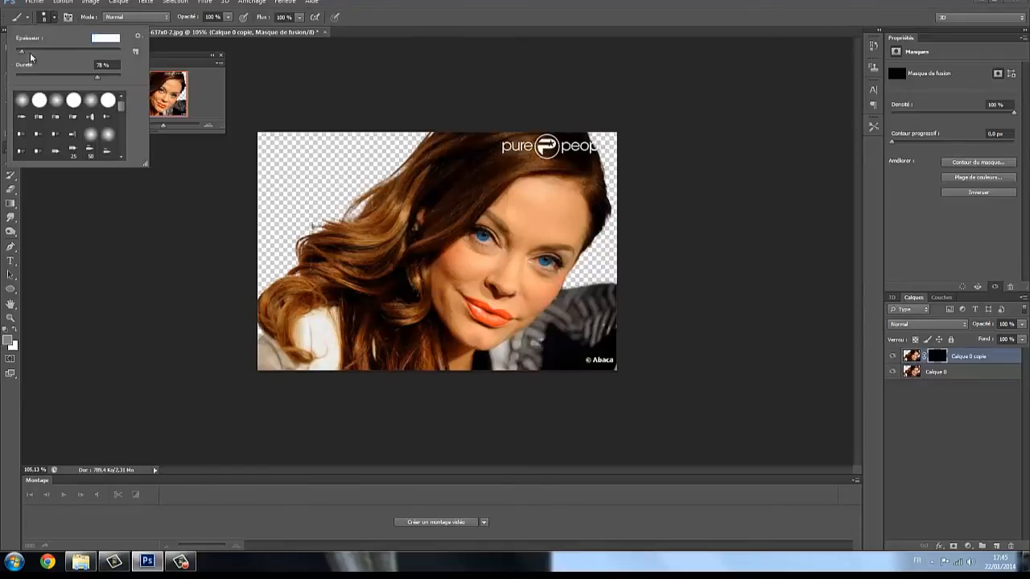
{"action": "type", "text": "40"}
{"action": "key", "text": "Return"}
{"action": "left_click_drag", "start_coordinate": [165, 127], "coordinate": [177, 127]}
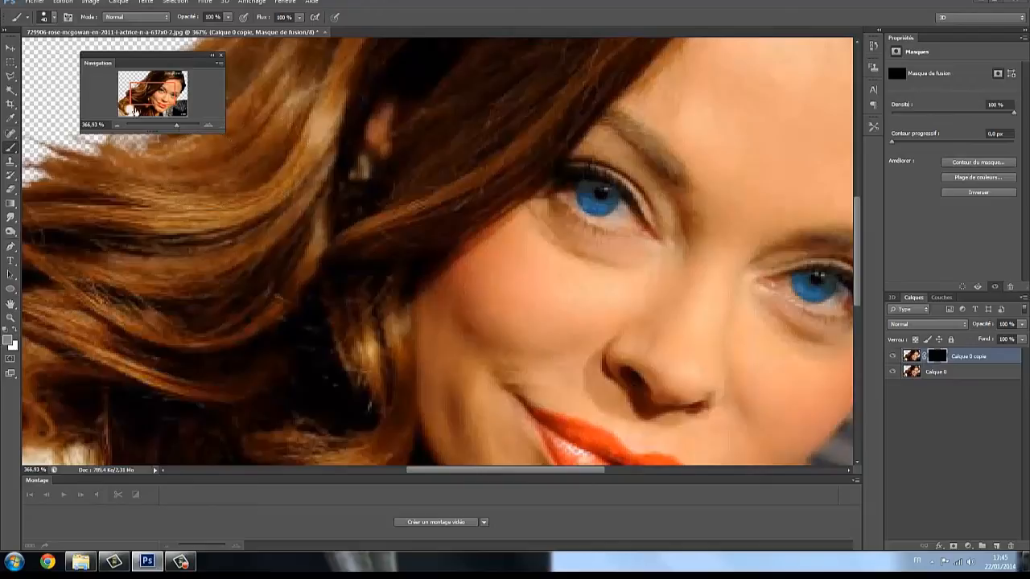
{"action": "left_click_drag", "start_coordinate": [177, 125], "coordinate": [175, 125]}
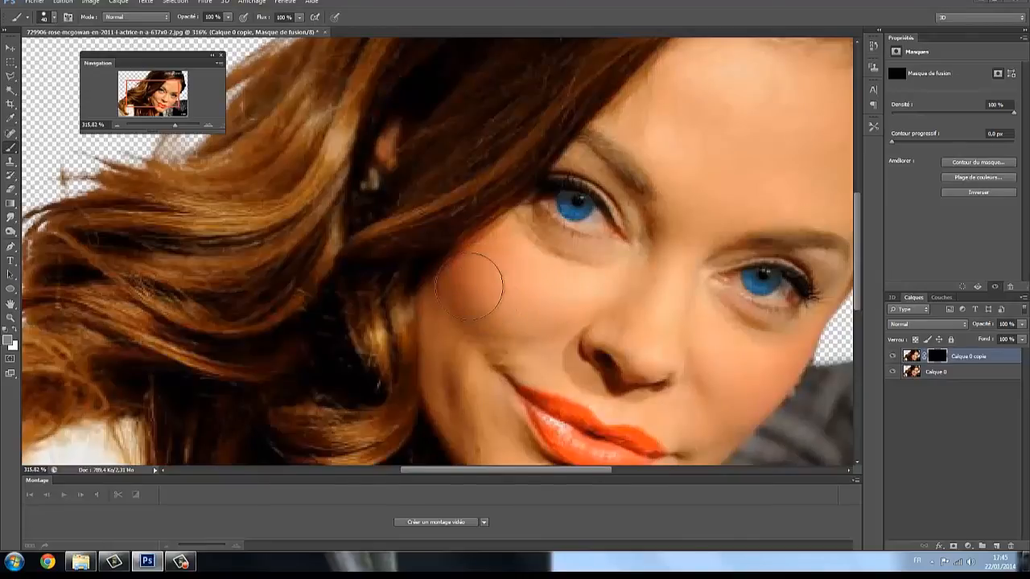
{"action": "mouse_move", "coordinate": [539, 296]}
{"action": "left_mouse_down"}
{"action": "mouse_move", "coordinate": [472, 300]}
{"action": "mouse_move", "coordinate": [462, 281]}
{"action": "mouse_move", "coordinate": [520, 273]}
{"action": "mouse_move", "coordinate": [523, 288]}
{"action": "mouse_move", "coordinate": [546, 296]}
{"action": "left_mouse_up"}
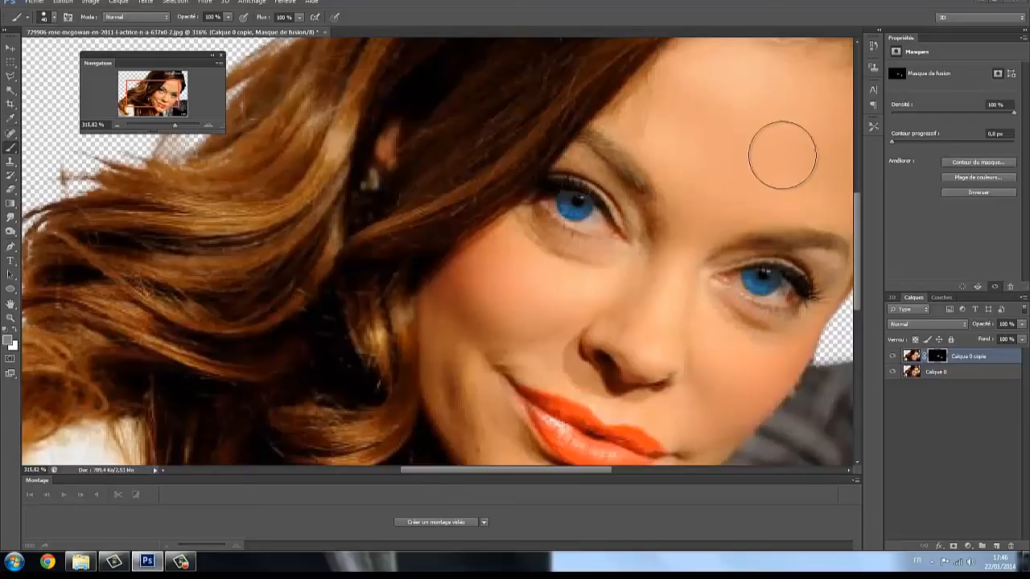
- Reduce the brush size and continue painting grey on the mask over the forehead and remaining facial skin
{"action": "left_click_drag", "start_coordinate": [176, 129], "coordinate": [171, 126]}
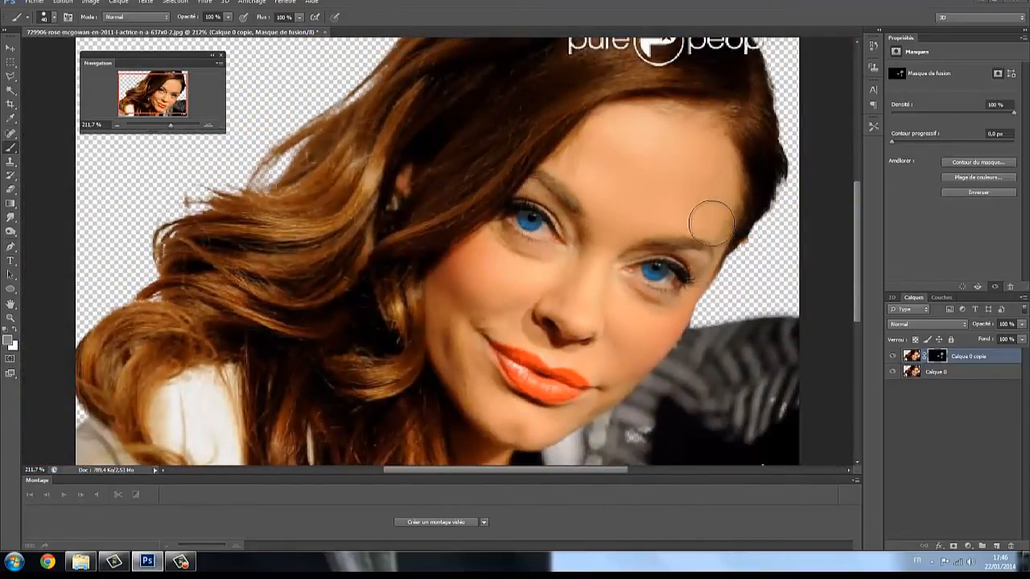
{"action": "left_click", "coordinate": [54, 18]}
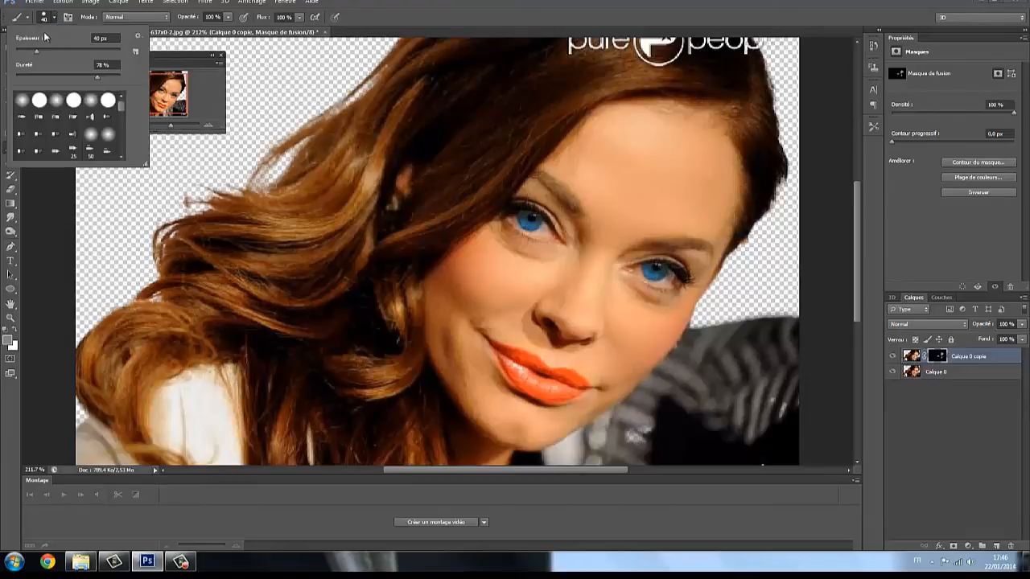
{"action": "left_click", "coordinate": [35, 53]}
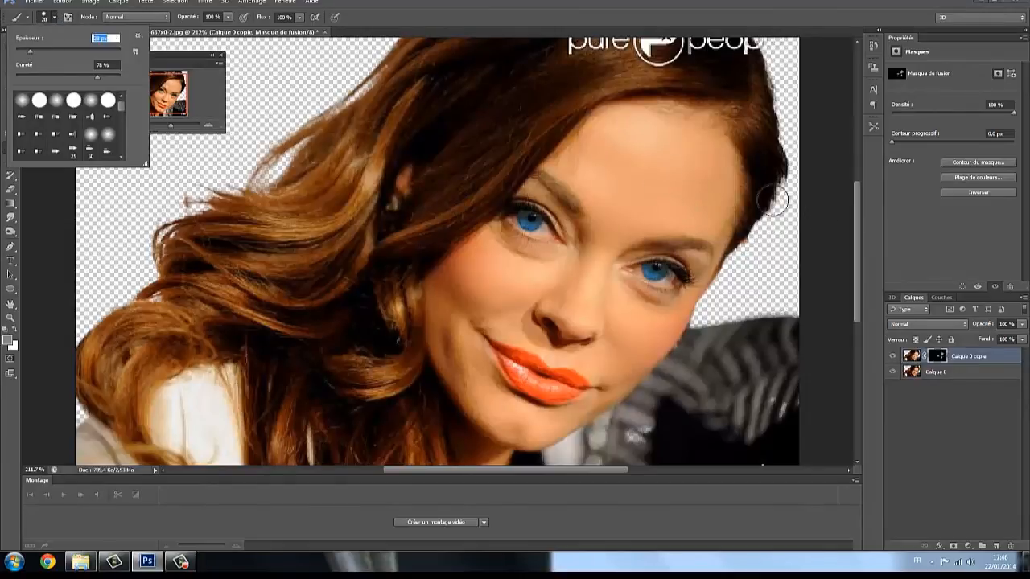
{"action": "left_click", "coordinate": [718, 222]}
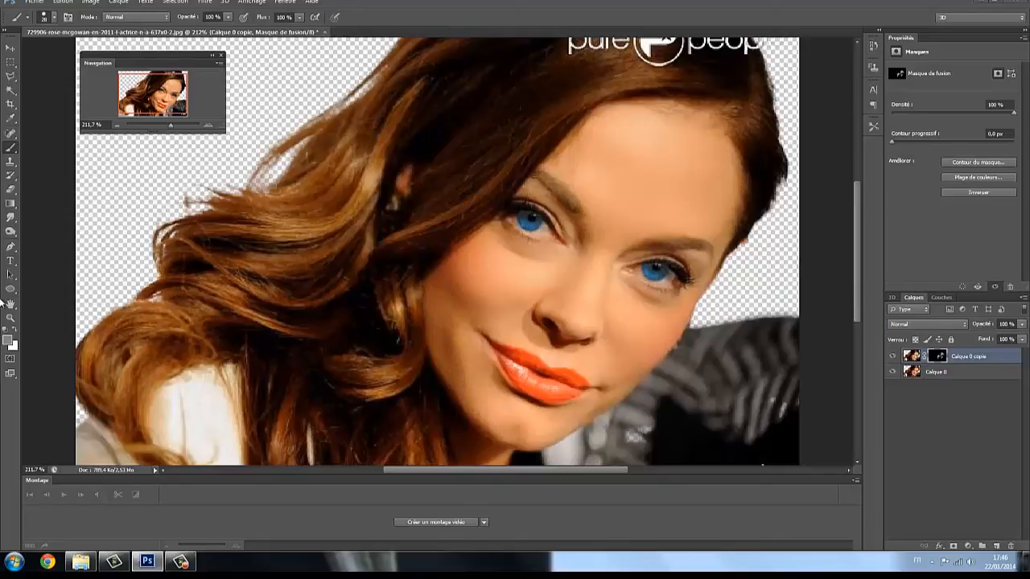
- Paint lighter grey #beb7b7 on the mask to smooth the facial skin more strongly, including the chin
{"action": "left_click", "coordinate": [8, 341]}
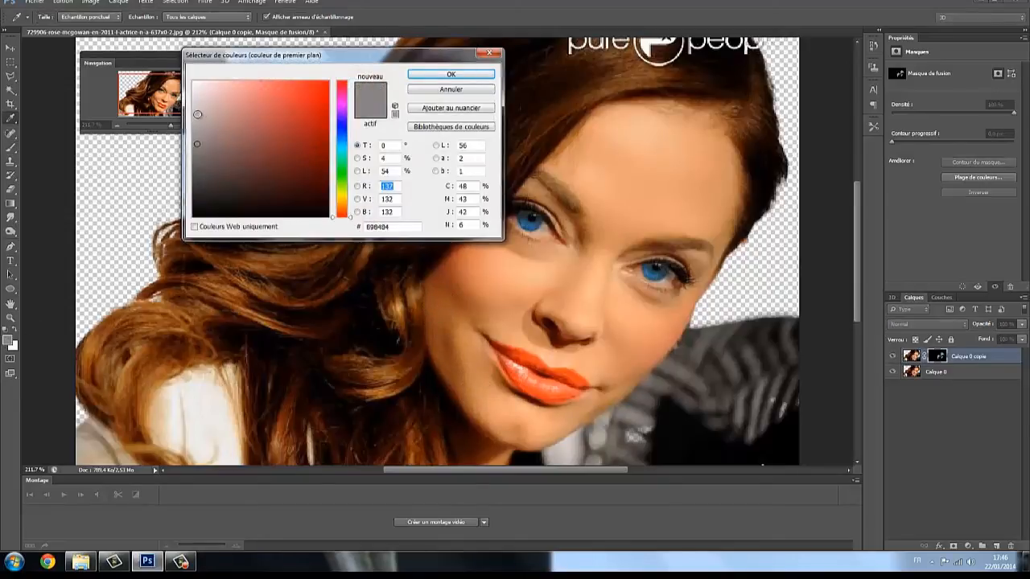
{"action": "left_click", "coordinate": [197, 114]}
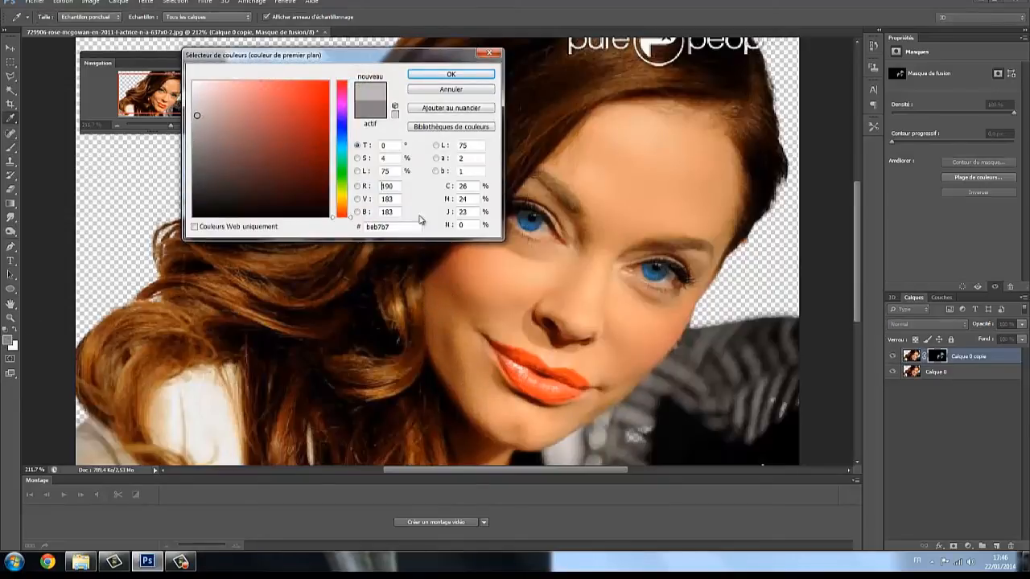
{"action": "left_click", "coordinate": [441, 76]}
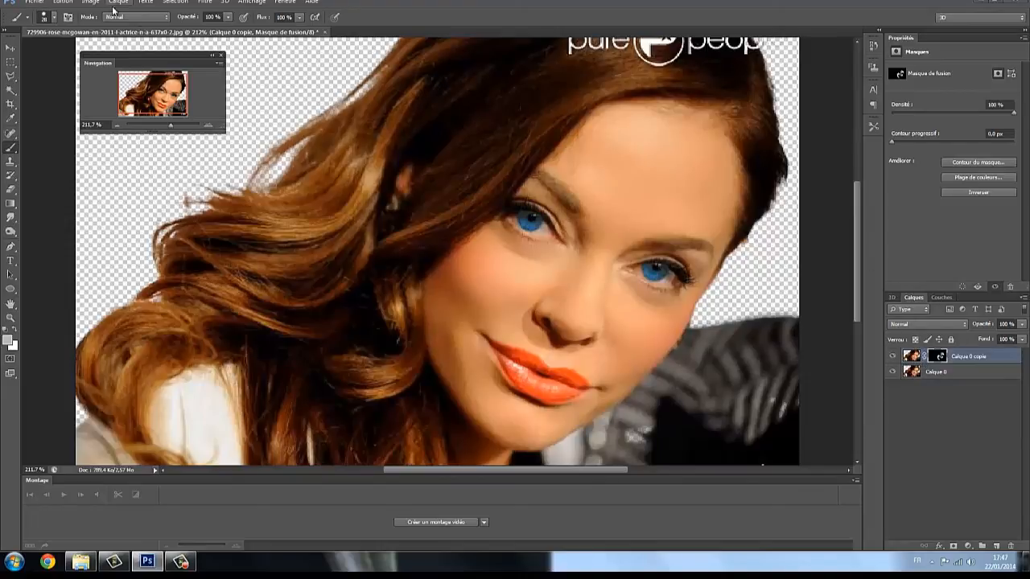
- Apply the layer mask to Calque 0 copie and merge the smoothed skin down into Calque 0
{"action": "left_click", "coordinate": [119, 3]}
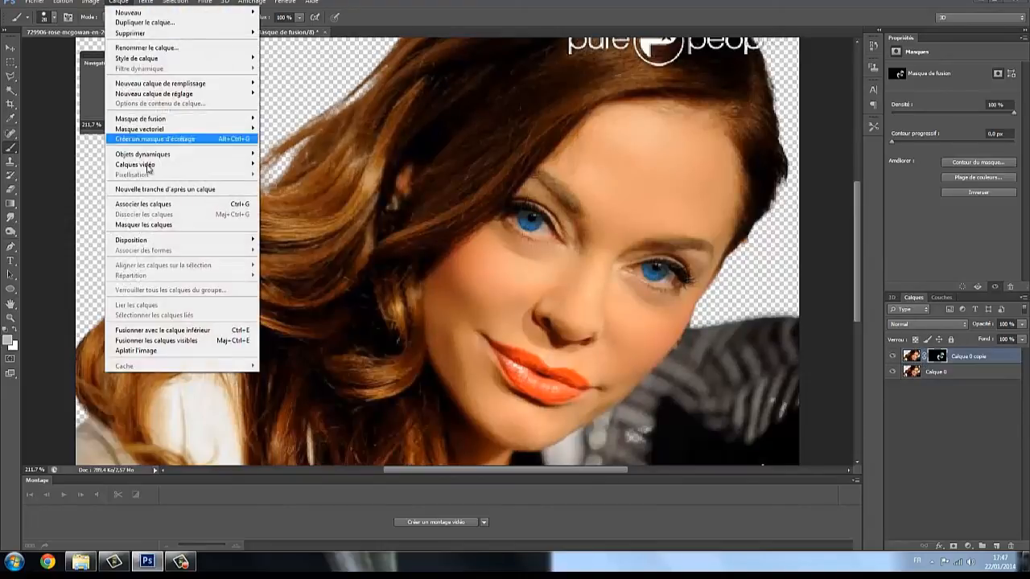
{"action": "mouse_move", "coordinate": [151, 122]}
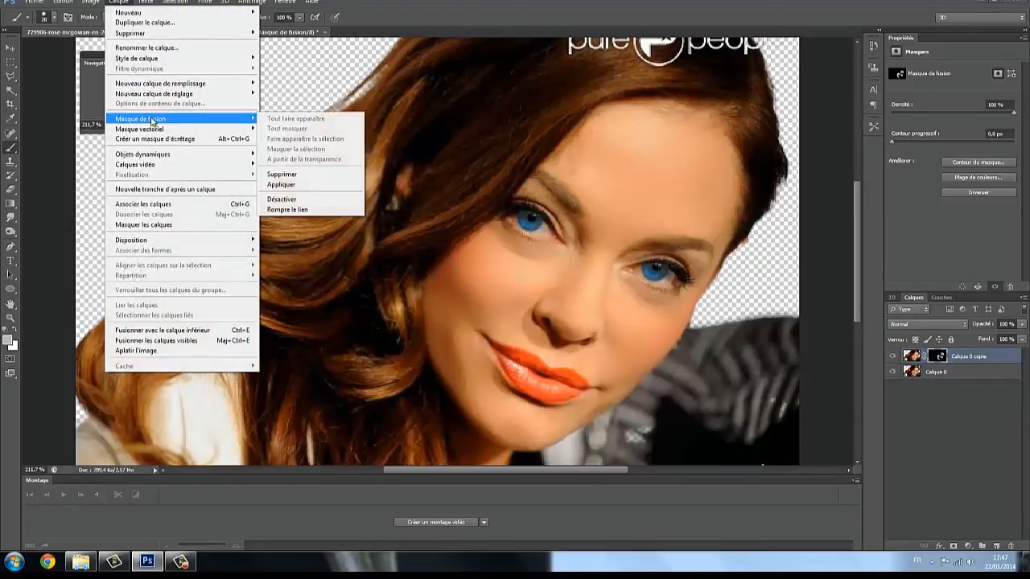
{"action": "left_click", "coordinate": [283, 185]}
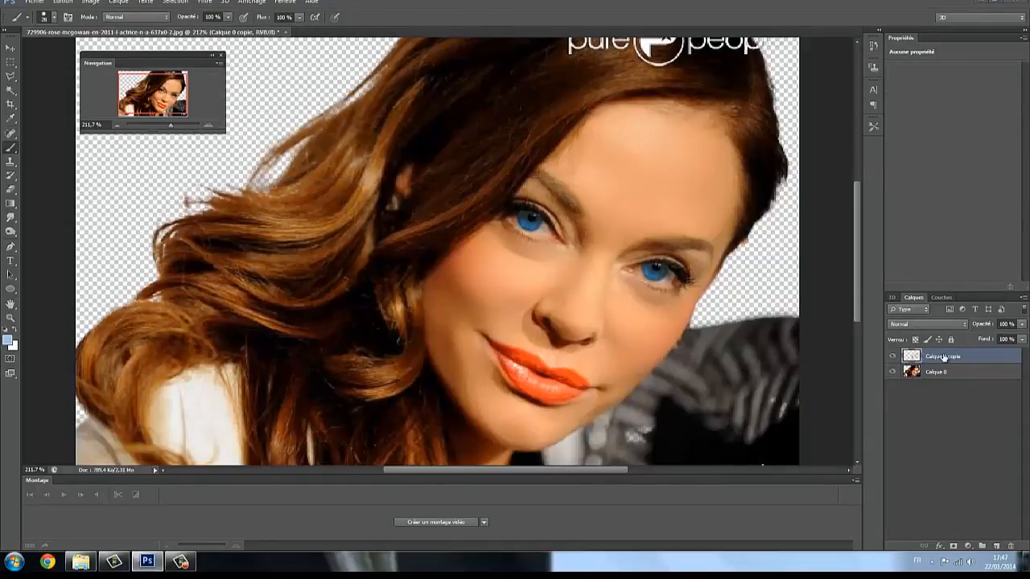
{"action": "right_click", "coordinate": [944, 358]}
{"action": "left_click", "coordinate": [886, 382]}
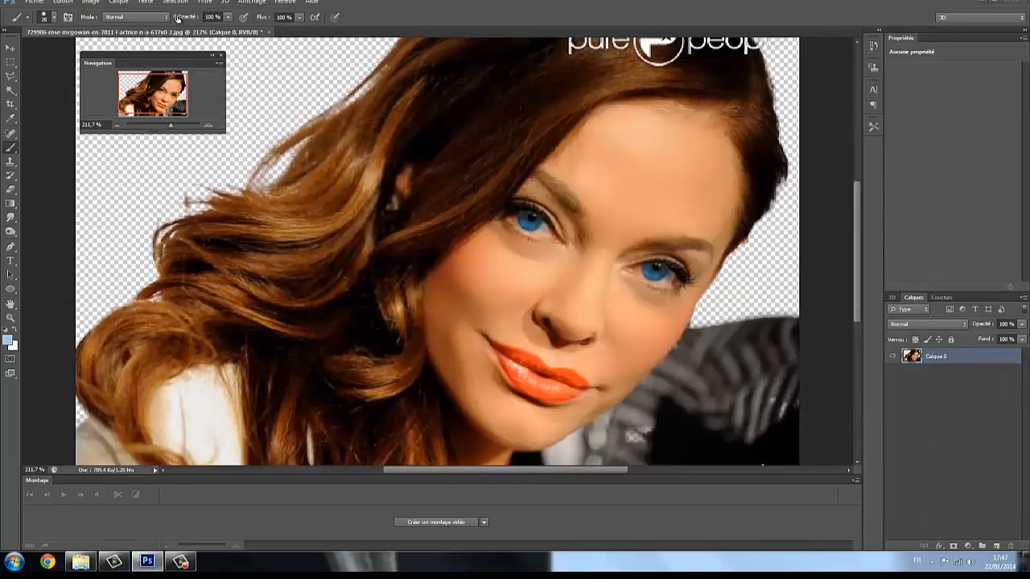
- Create a new empty layer and place it beneath Calque 0
{"action": "left_click", "coordinate": [997, 547]}
{"action": "left_click_drag", "start_coordinate": [957, 353], "coordinate": [964, 399]}
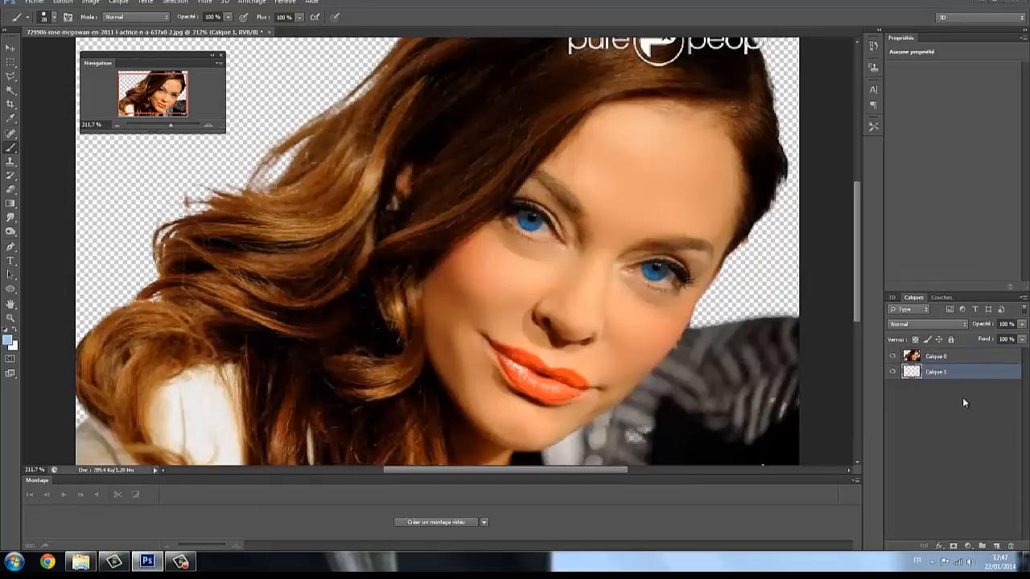
- Set the foreground colour to a mid grey and fill Calque 1 with the Clouds render filter
{"action": "left_click", "coordinate": [8, 341]}
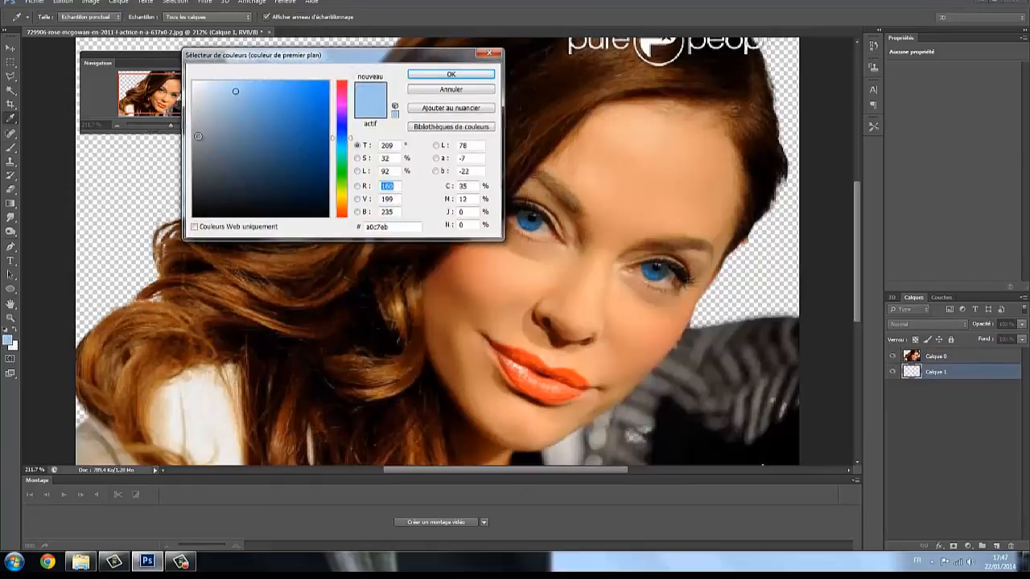
{"action": "left_click", "coordinate": [197, 133]}
{"action": "left_click", "coordinate": [448, 74]}
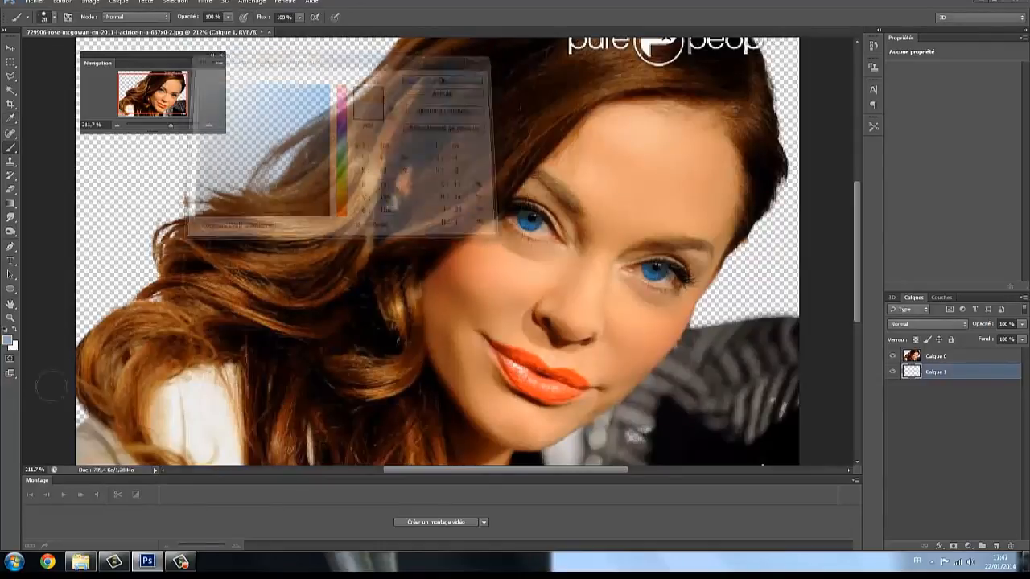
{"action": "left_click", "coordinate": [205, 2]}
{"action": "left_click", "coordinate": [205, 3]}
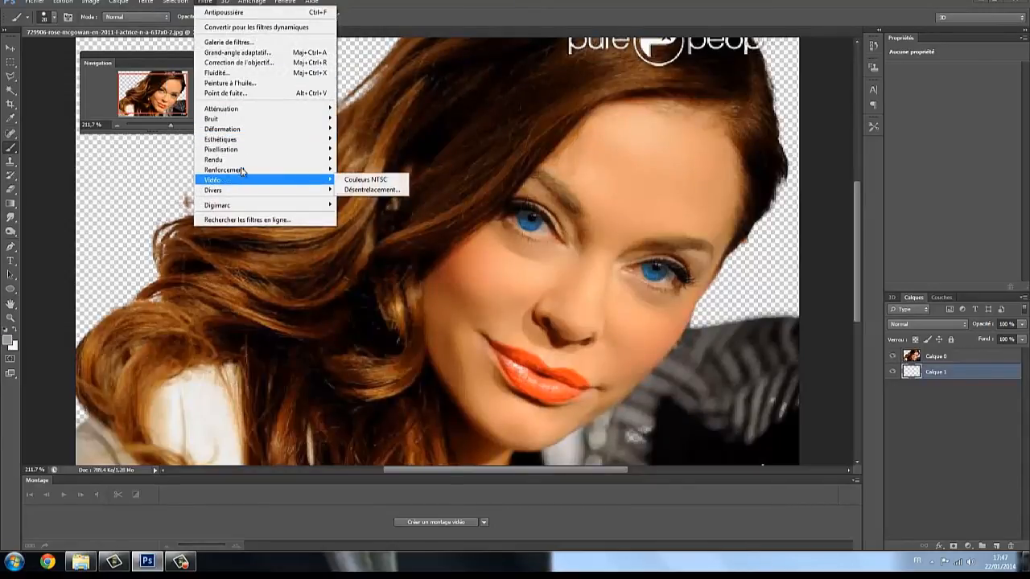
{"action": "mouse_move", "coordinate": [247, 161]}
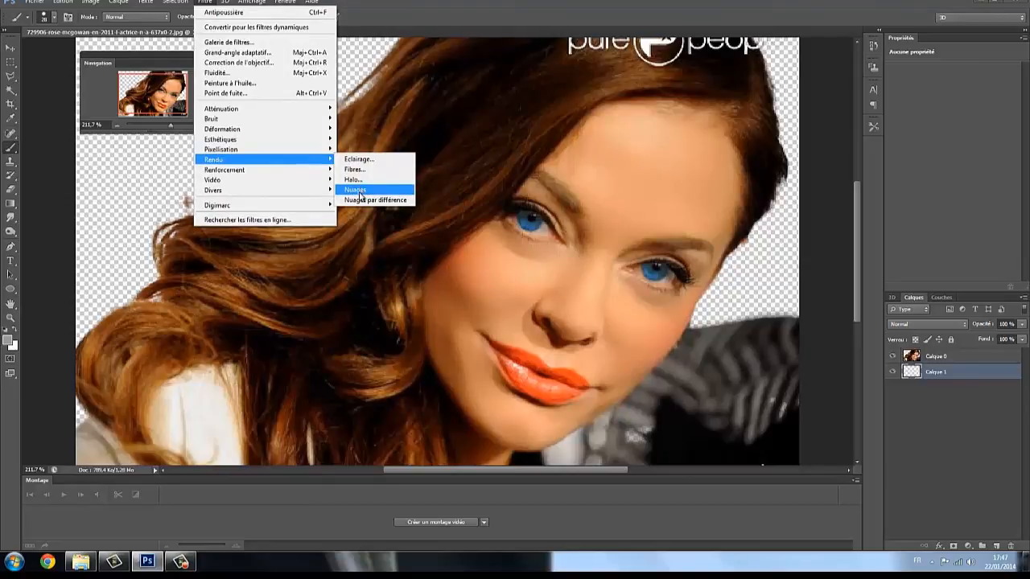
{"action": "left_click", "coordinate": [360, 191]}
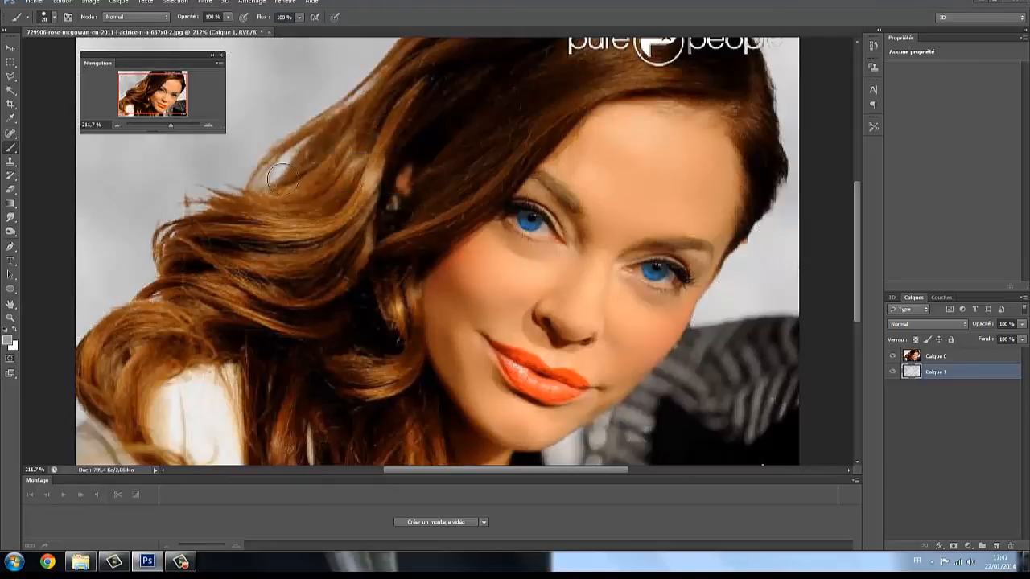
- Adjust the cloud background on Calque 1 with Hue/Saturation: hue +24, saturation +26, lightness -31
{"action": "left_click", "coordinate": [97, 4]}
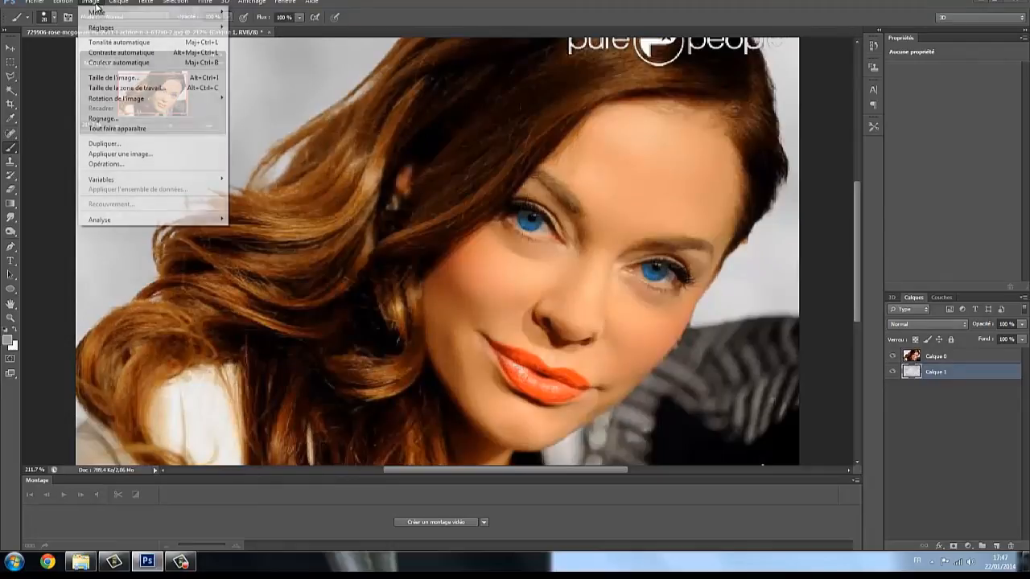
{"action": "mouse_move", "coordinate": [161, 27]}
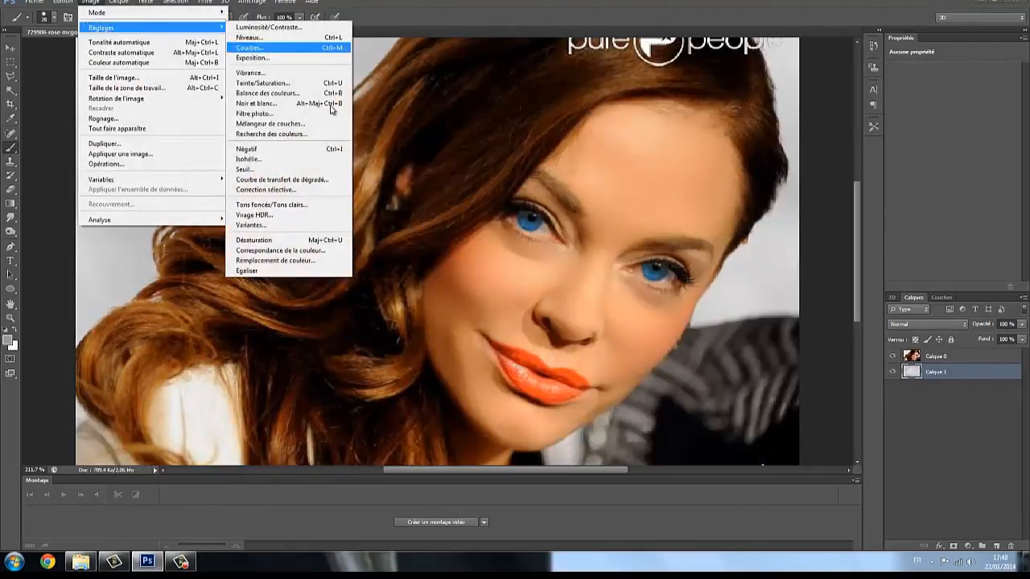
{"action": "left_click", "coordinate": [275, 84]}
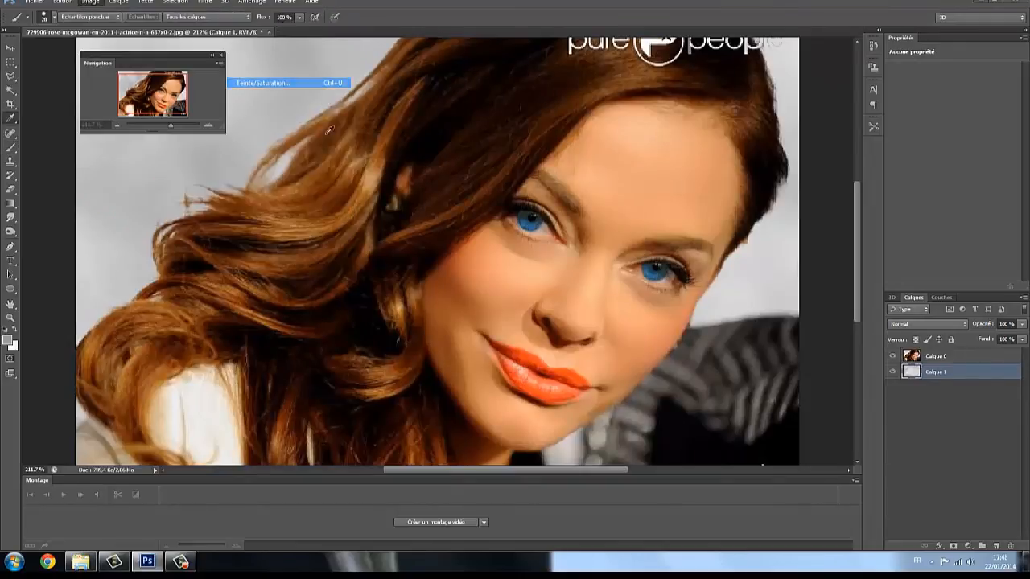
{"action": "left_click_drag", "start_coordinate": [816, 201], "coordinate": [828, 170]}
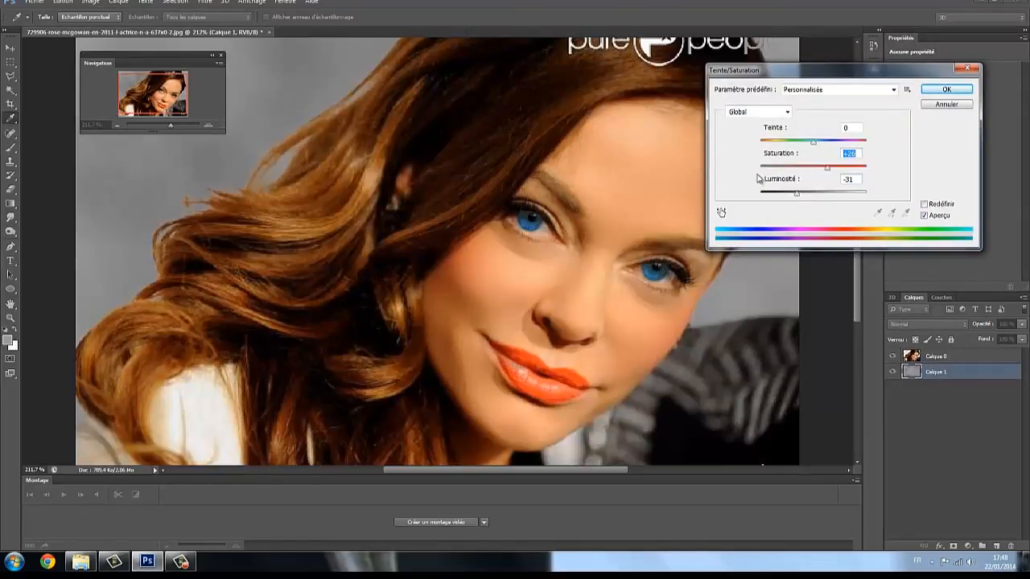
{"action": "mouse_move", "coordinate": [816, 143]}
{"action": "left_mouse_down"}
{"action": "mouse_move", "coordinate": [837, 143]}
{"action": "mouse_move", "coordinate": [828, 145]}
{"action": "left_mouse_up"}
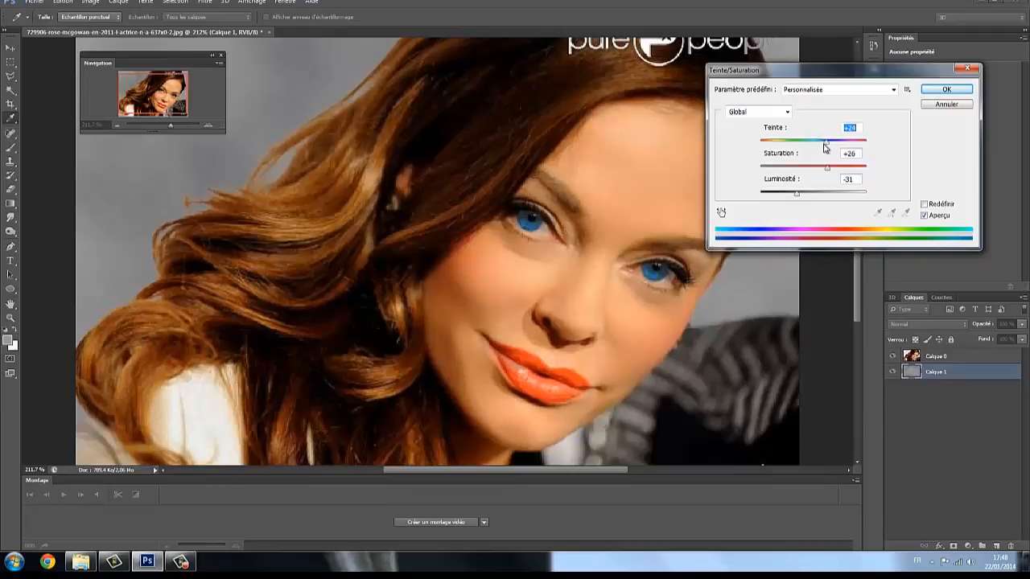
{"action": "left_click", "coordinate": [944, 91]}
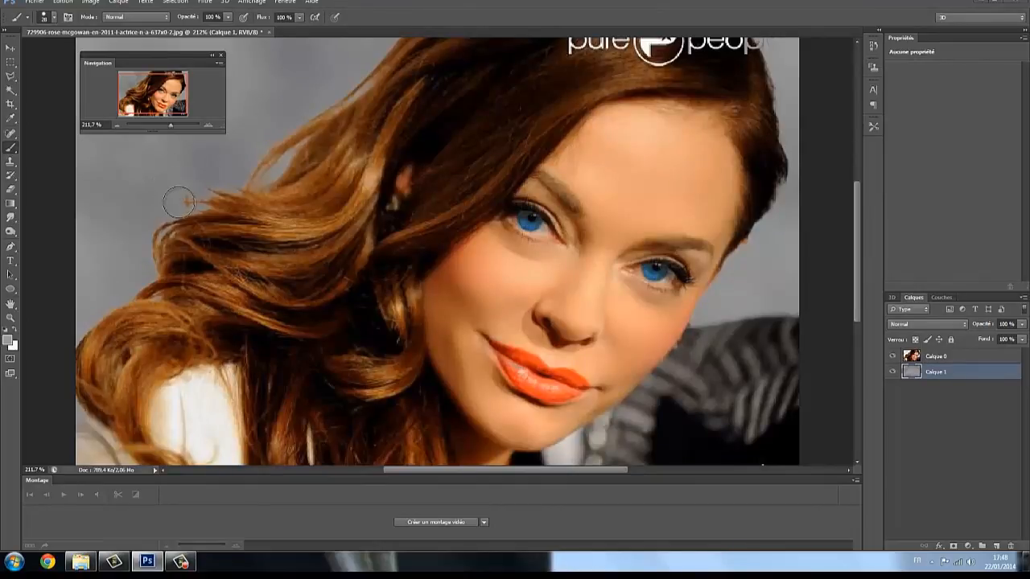
- Switch to the Eraser tool and reduce its brush size to 11 px
{"action": "left_click", "coordinate": [10, 190]}
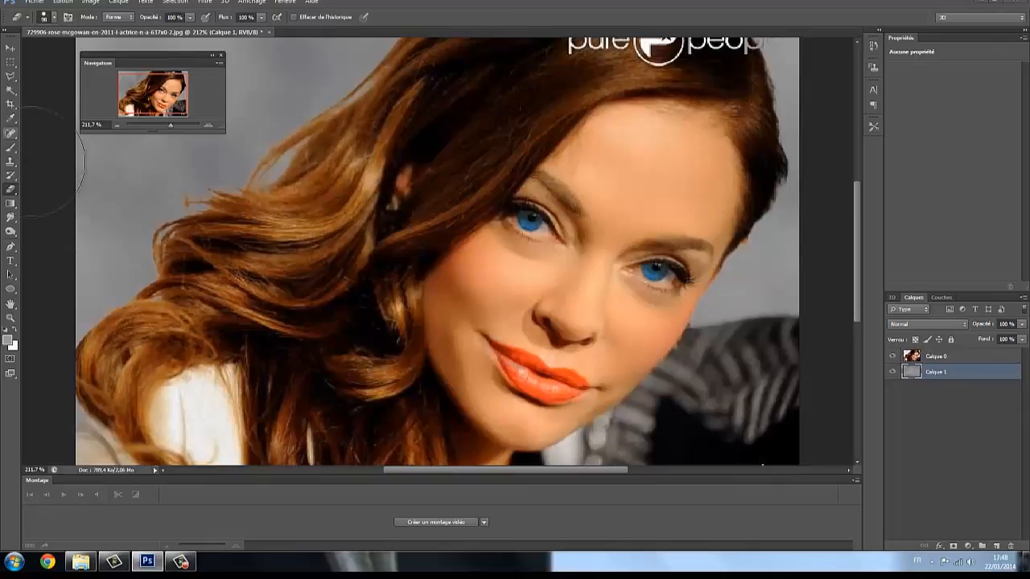
{"action": "left_click", "coordinate": [54, 18]}
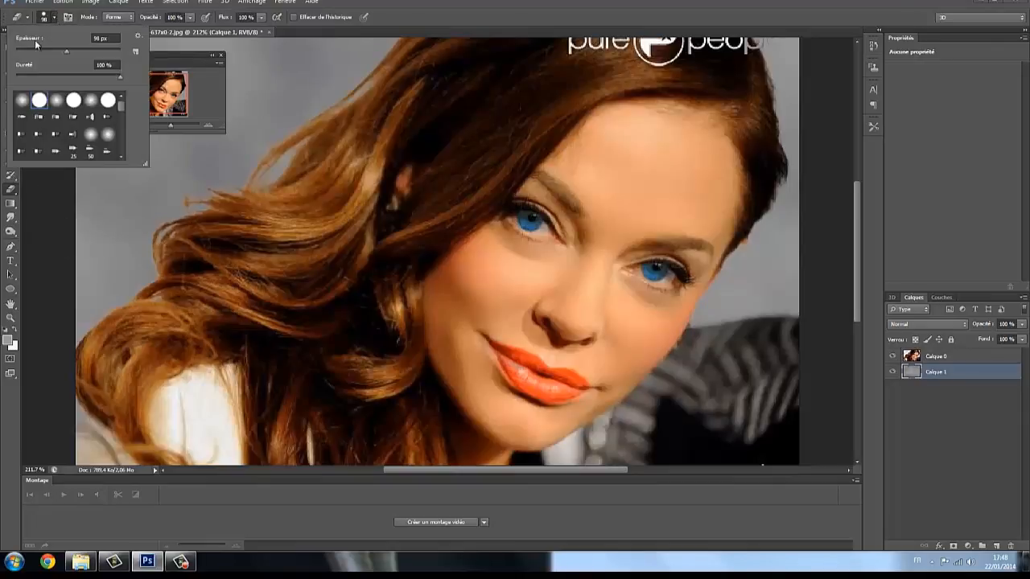
{"action": "left_click_drag", "start_coordinate": [67, 54], "coordinate": [30, 53]}
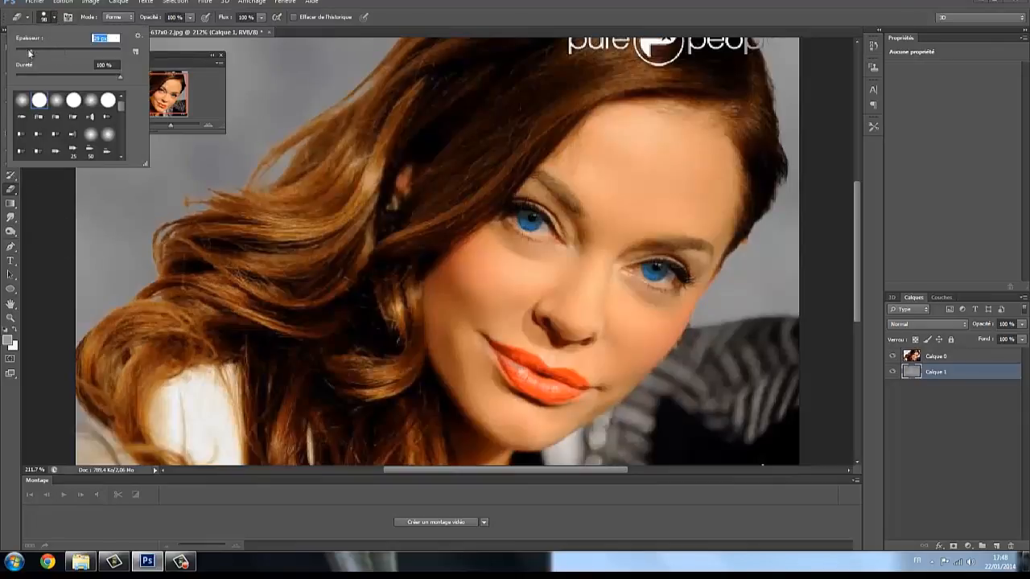
{"action": "left_click", "coordinate": [182, 198]}
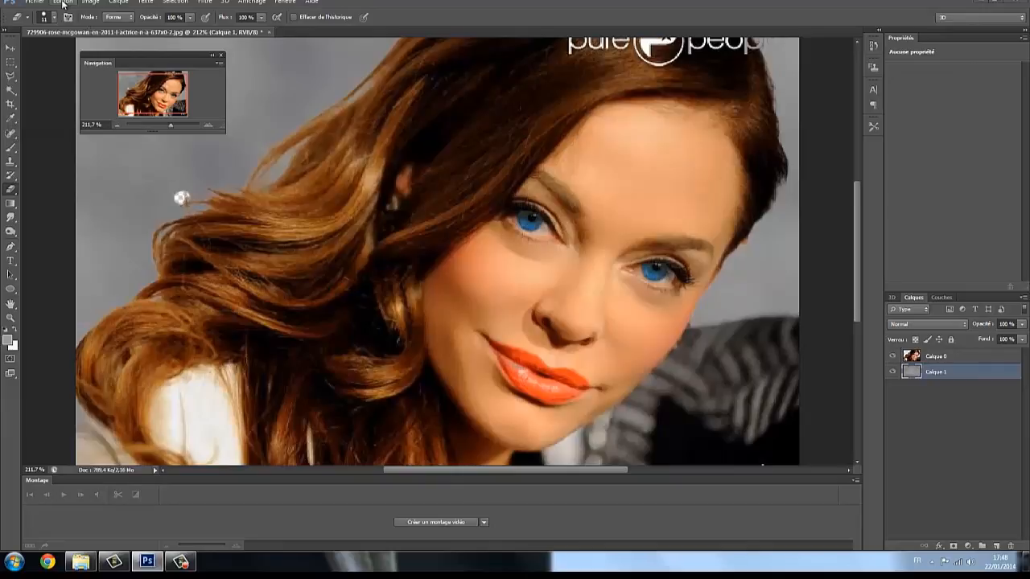
{"action": "left_click", "coordinate": [63, 4]}
{"action": "left_click", "coordinate": [76, 32]}
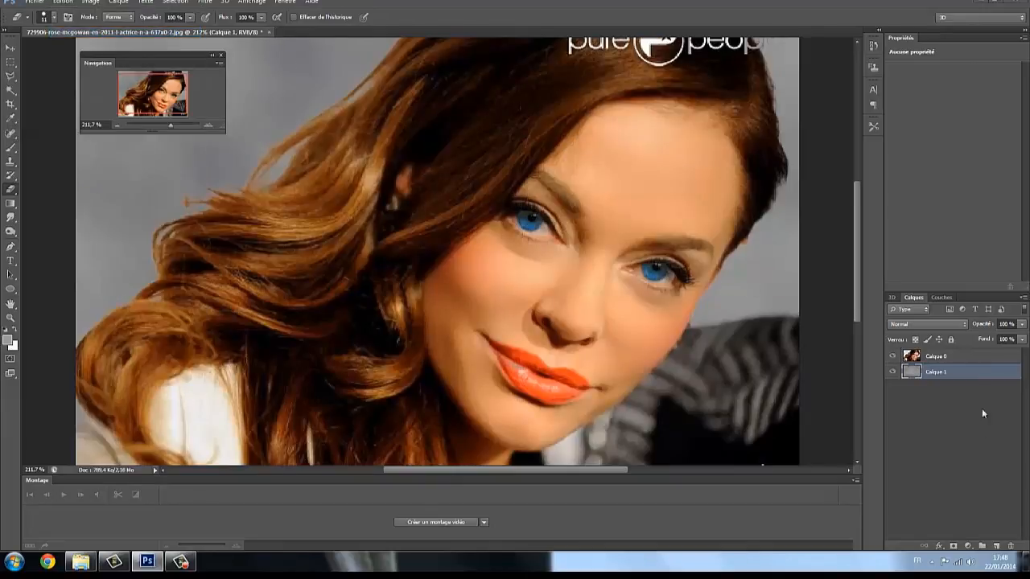
- Erase the stray leftover spot at the tip of the hair on Calque 0
{"action": "left_click", "coordinate": [936, 356]}
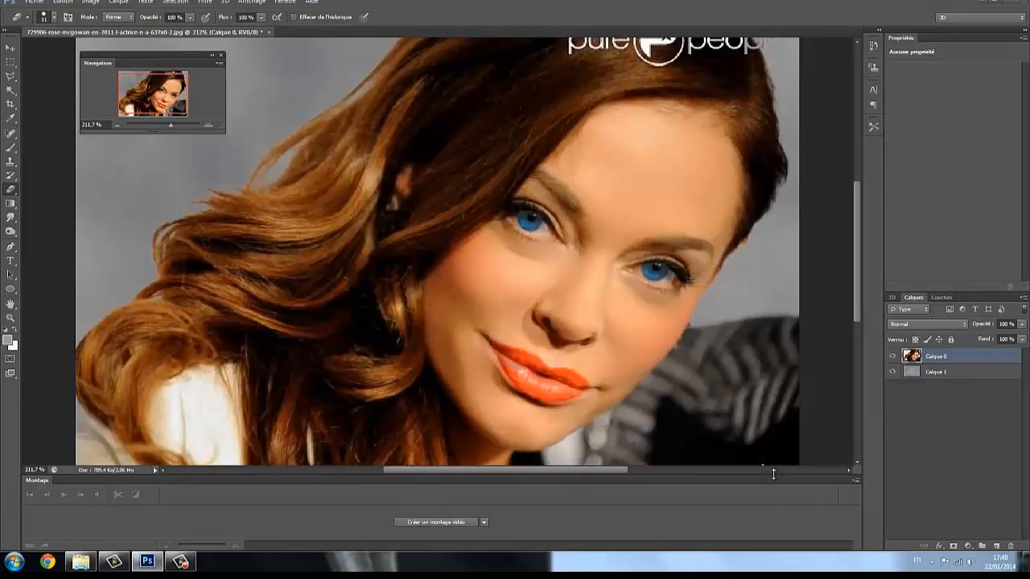
{"action": "left_click_drag", "start_coordinate": [174, 125], "coordinate": [166, 125]}
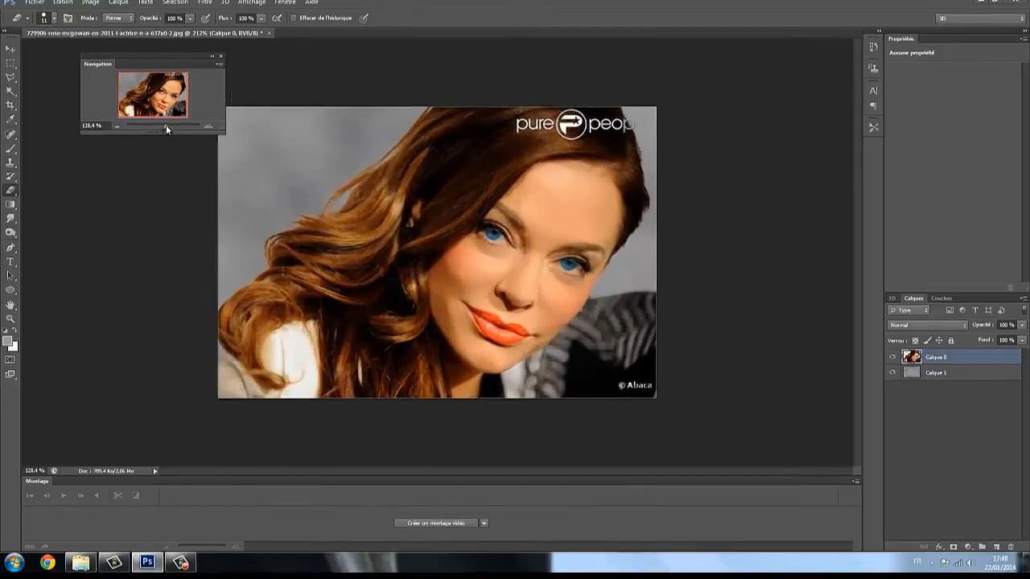